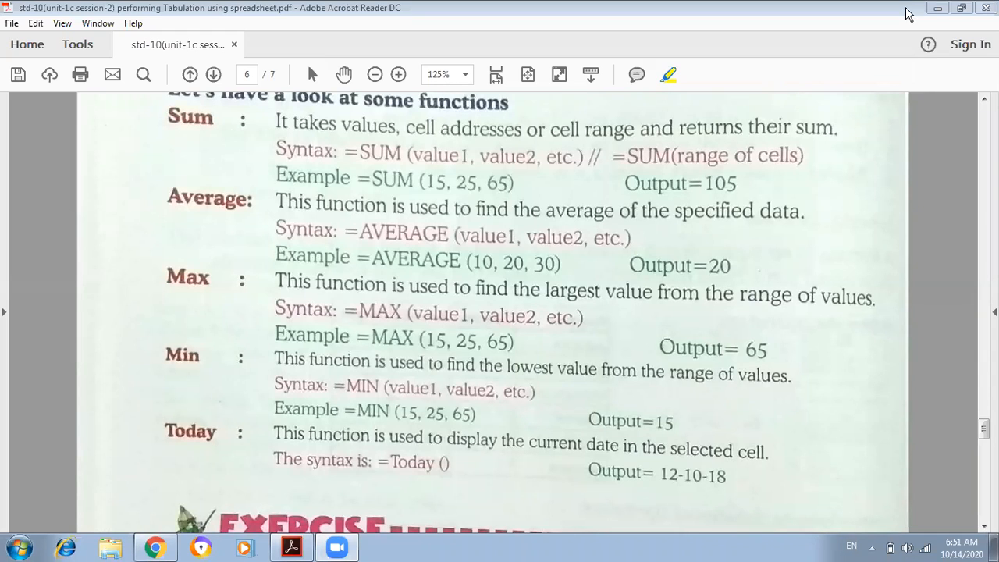
Step: Minimize the PDF and browser windows and open the abc workbook from the desktop in Excel
click(938, 9)
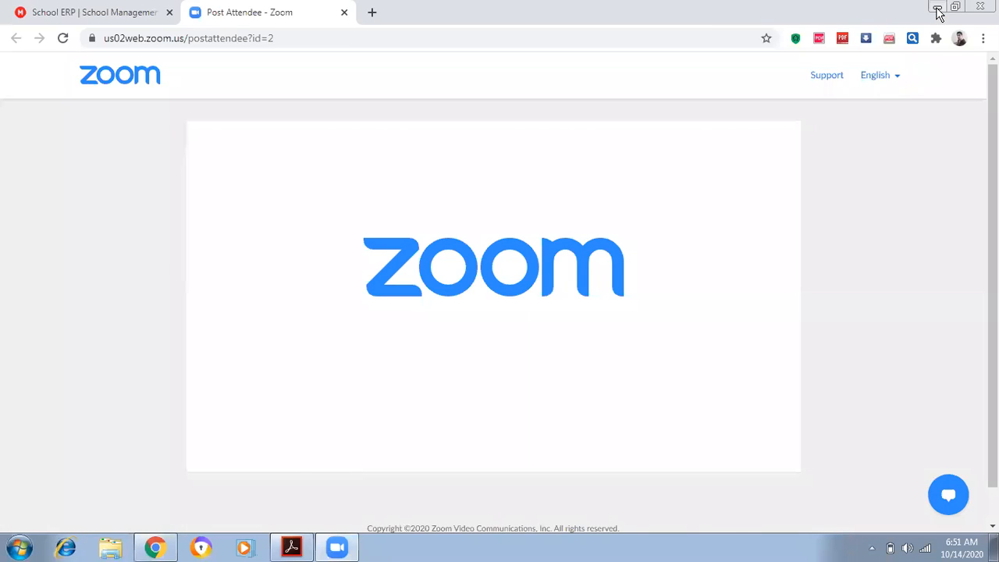
click(939, 9)
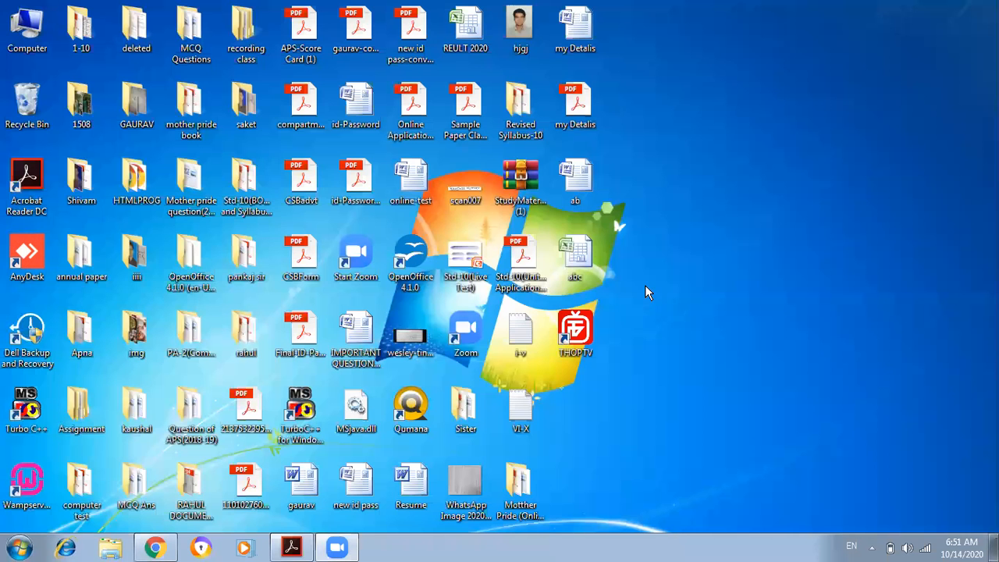
click(578, 267)
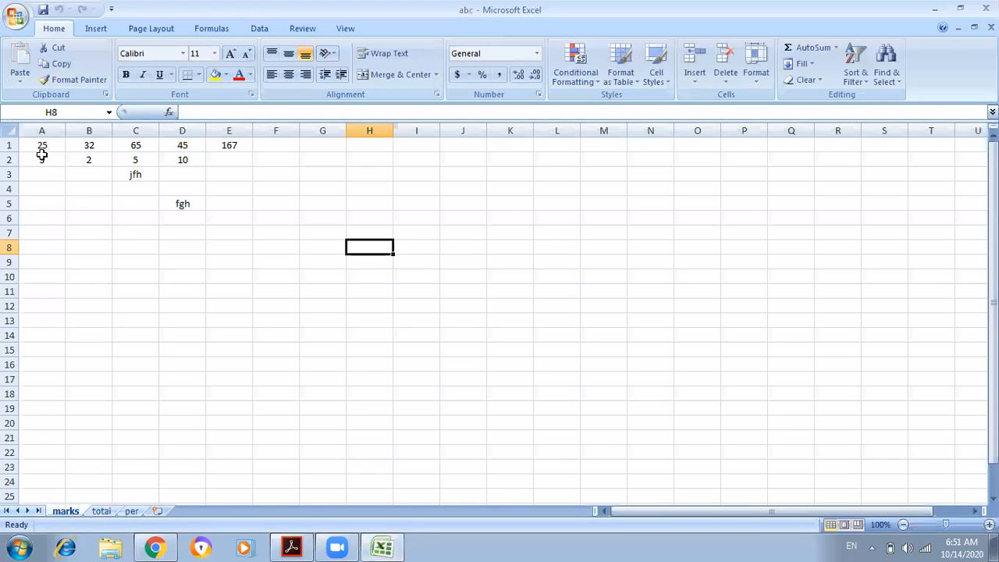
Step: Clear the old contents of cells A1:E5 on the marks sheet
drag(41, 145, 226, 198)
key(Delete)
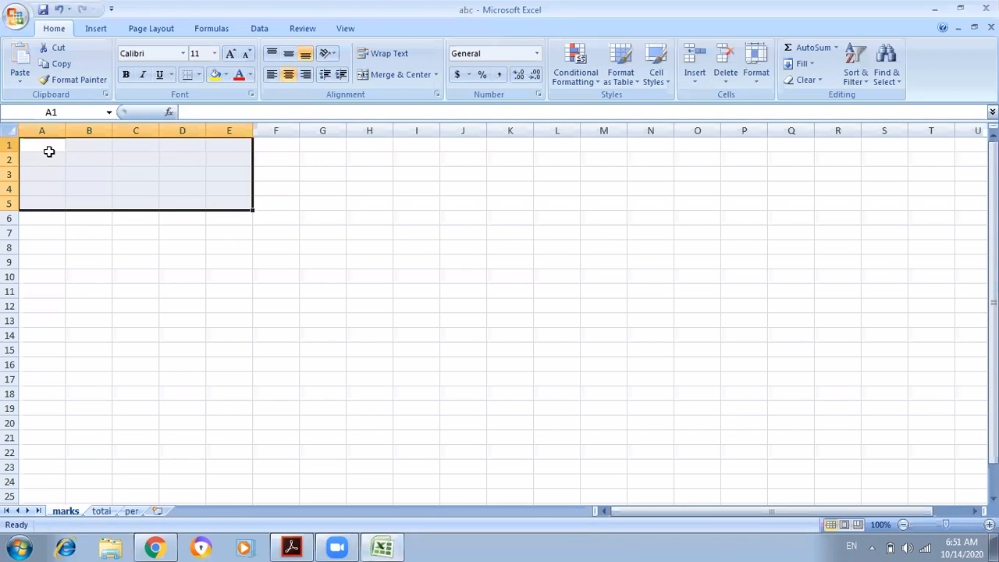
click(49, 156)
Step: Enter the column headings Name, M1 and M2 in cells A1:C1
click(50, 145)
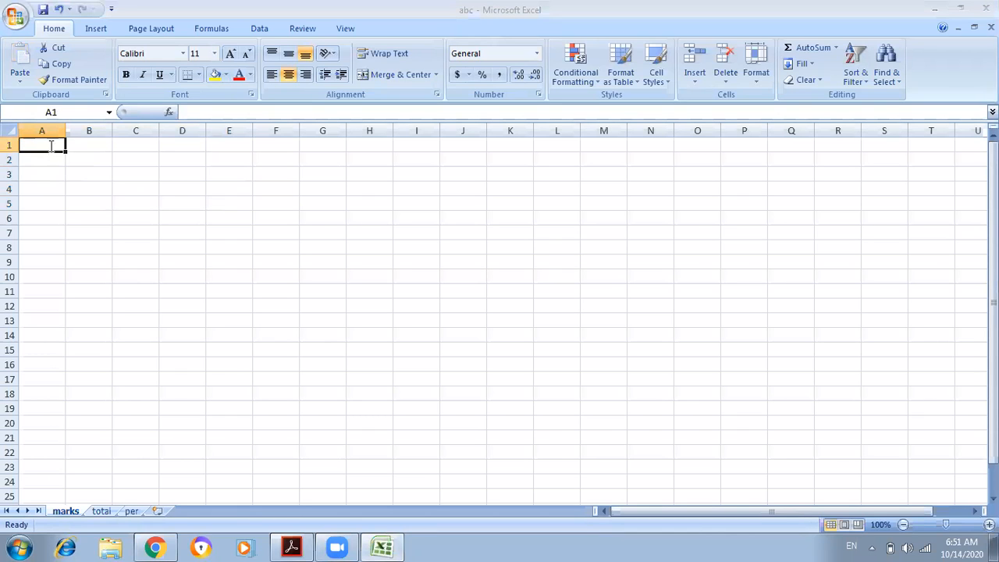
text(Na,e)
key(BackSpace)
key(BackSpace)
text(me)
key(Tab)
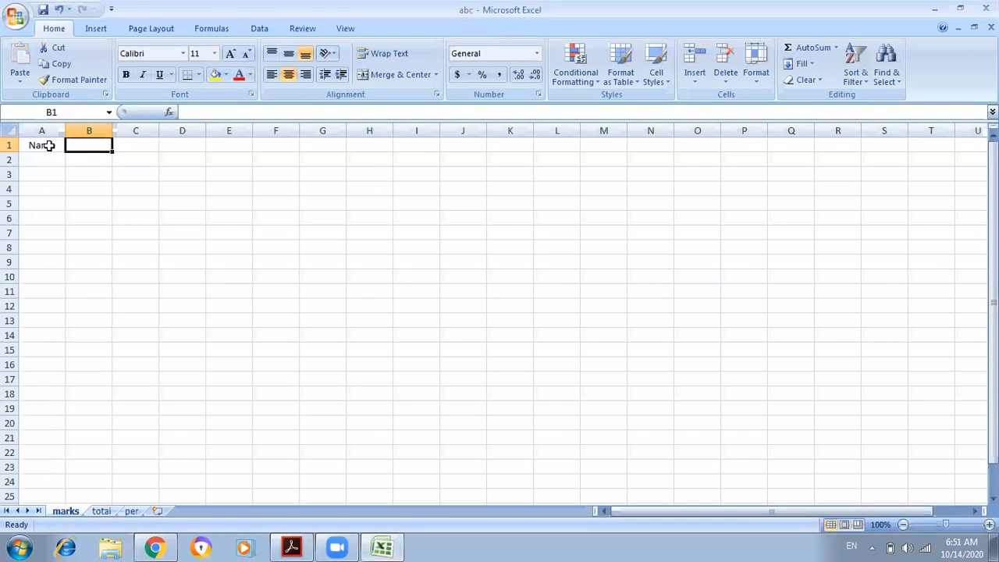
text(M)
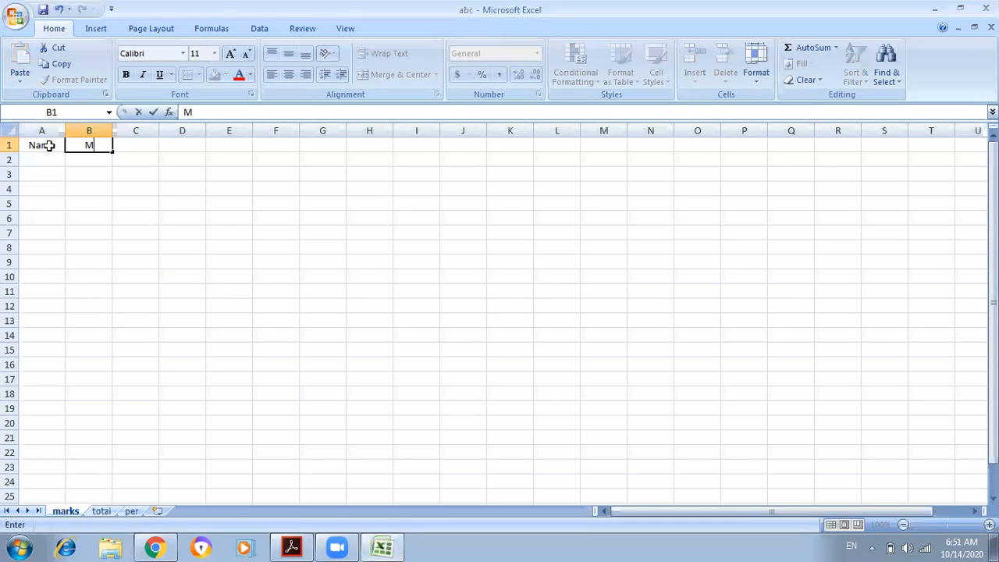
text(1)
key(Tab)
text(M)
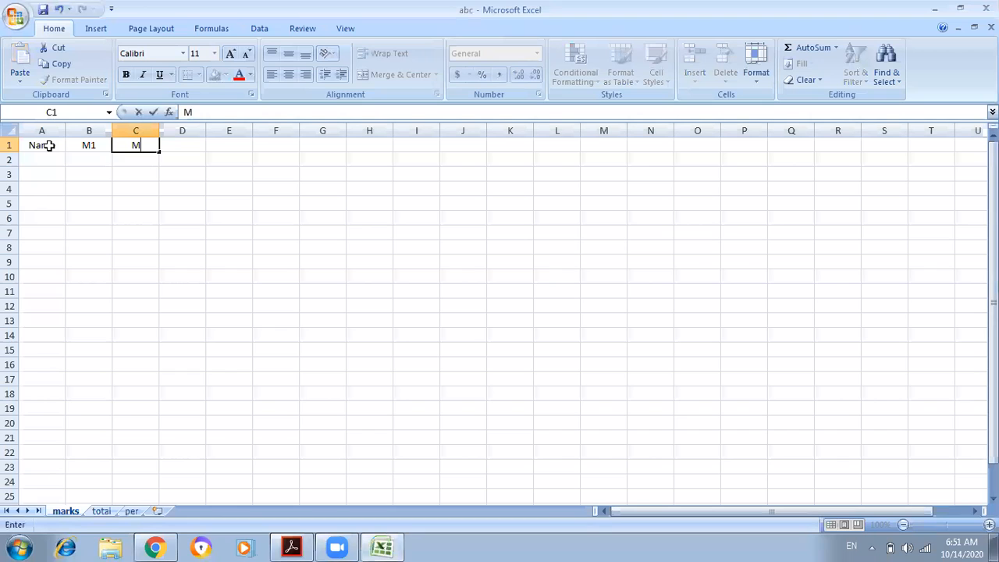
text(2)
key(Tab)
Step: Complete the heading row with M3, M4, M5 and Total in cells D1:G1
text(M3)
key(ctrl+Return)
key(Tab)
text(M)
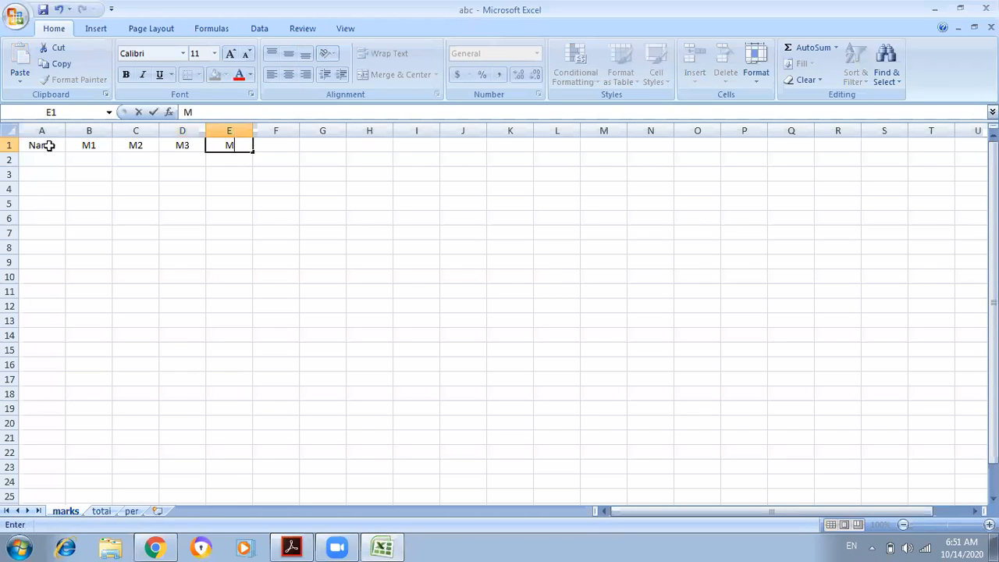
text(4)
key(Tab)
text(M5)
key(Tab)
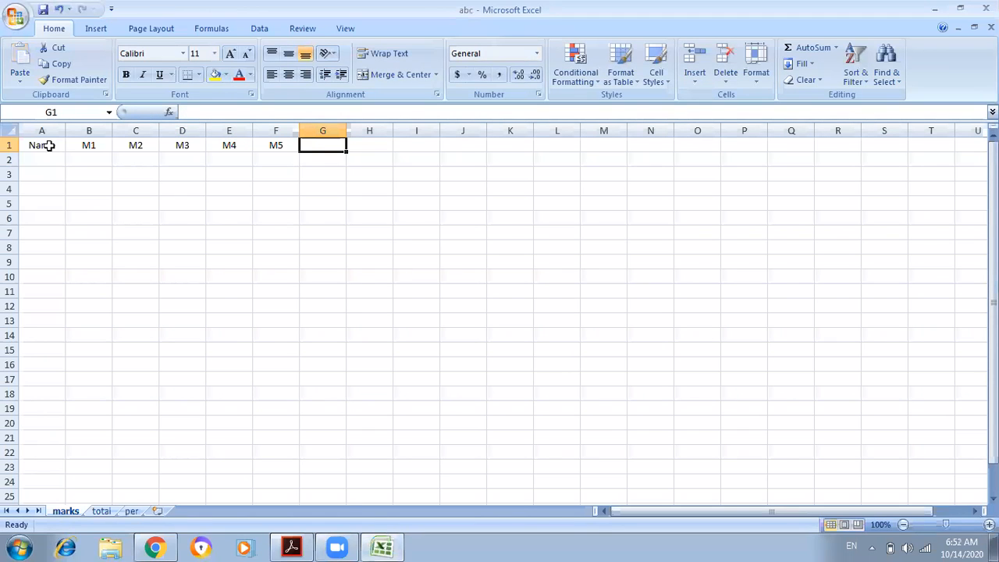
text(Total)
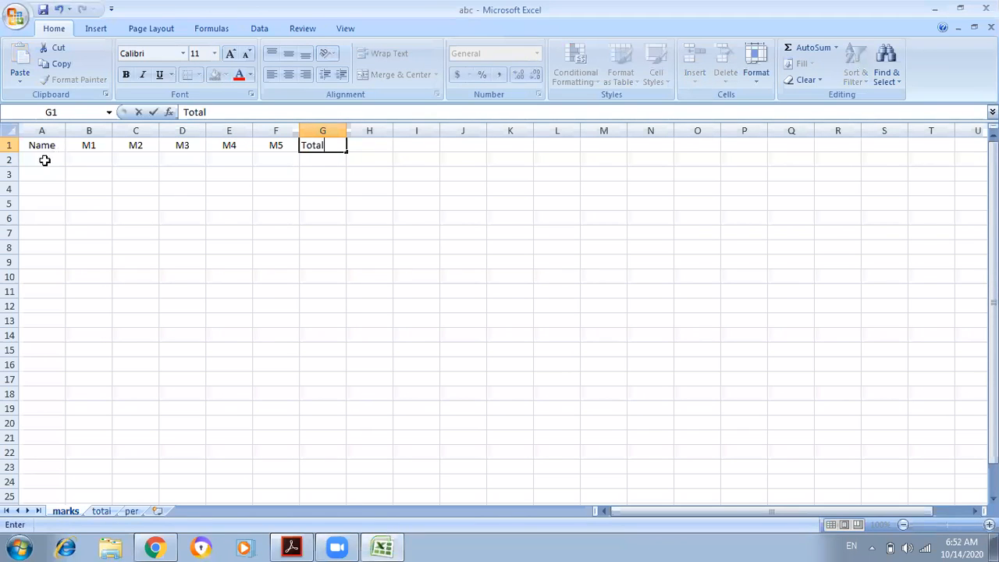
Step: Fill the Name column with the first student's name in A2 and A, B, C and D in A3:A6
click(44, 160)
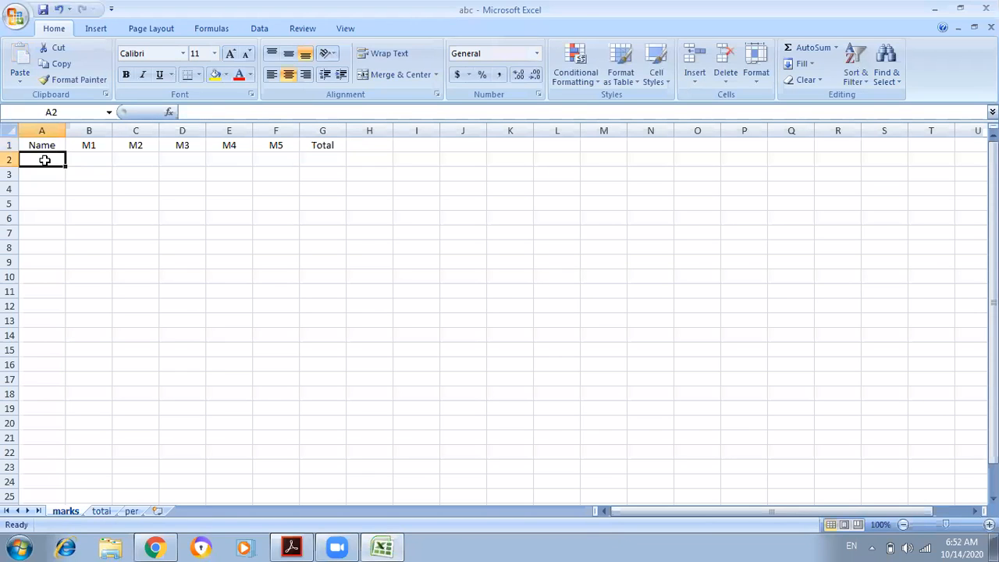
text(Rahul)
key(Return)
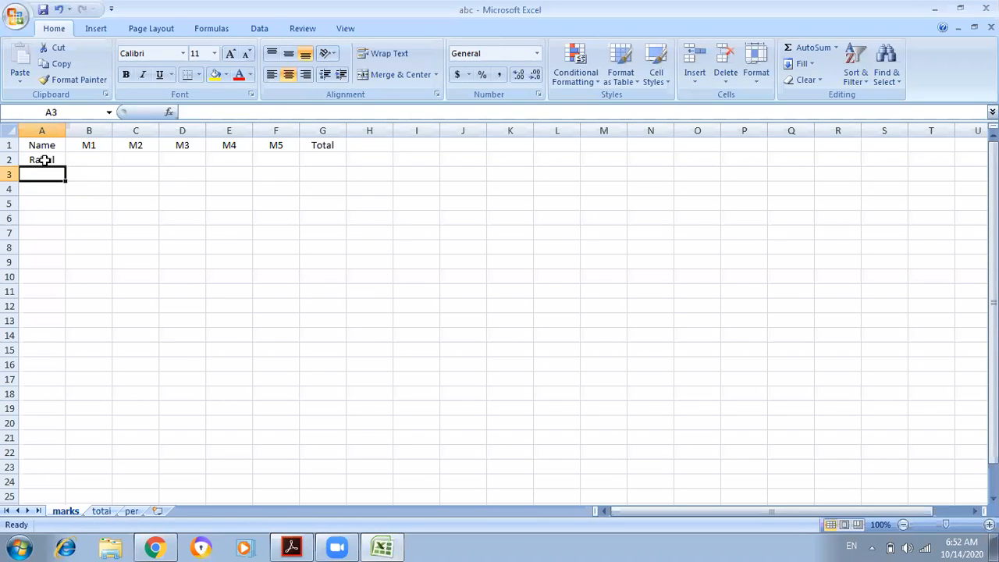
text(A)
key(Return)
text(B)
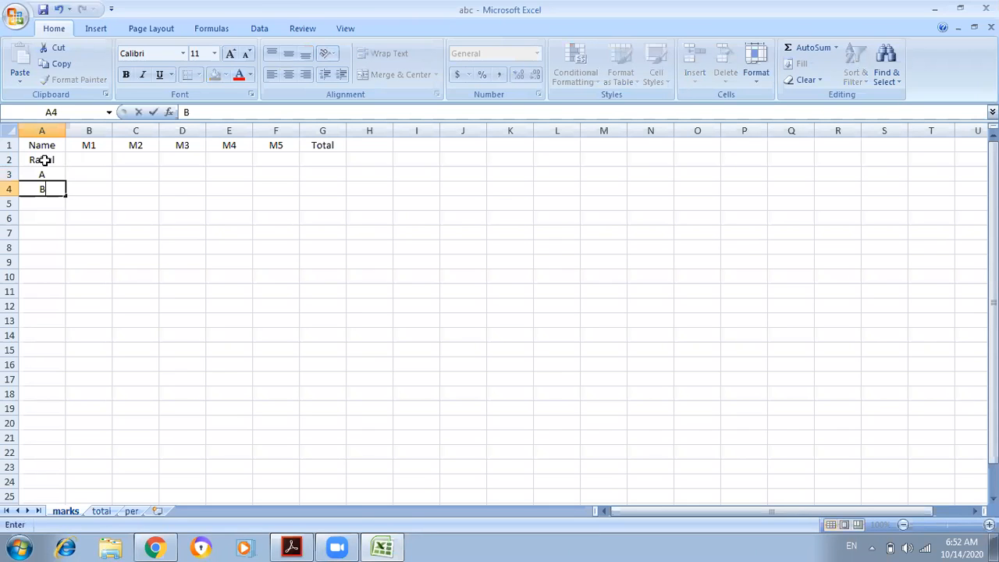
key(Return)
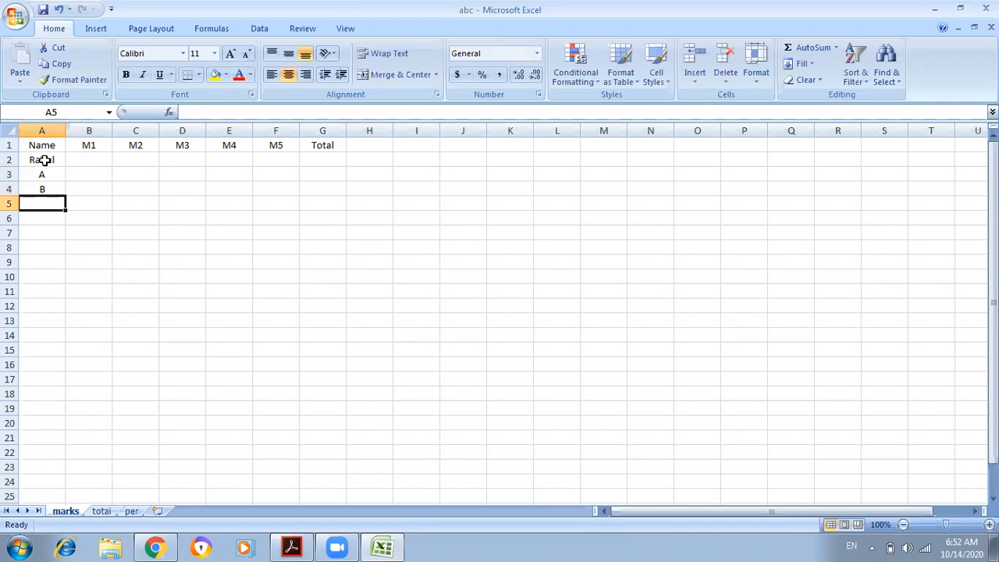
text(C)
key(Return)
text(D)
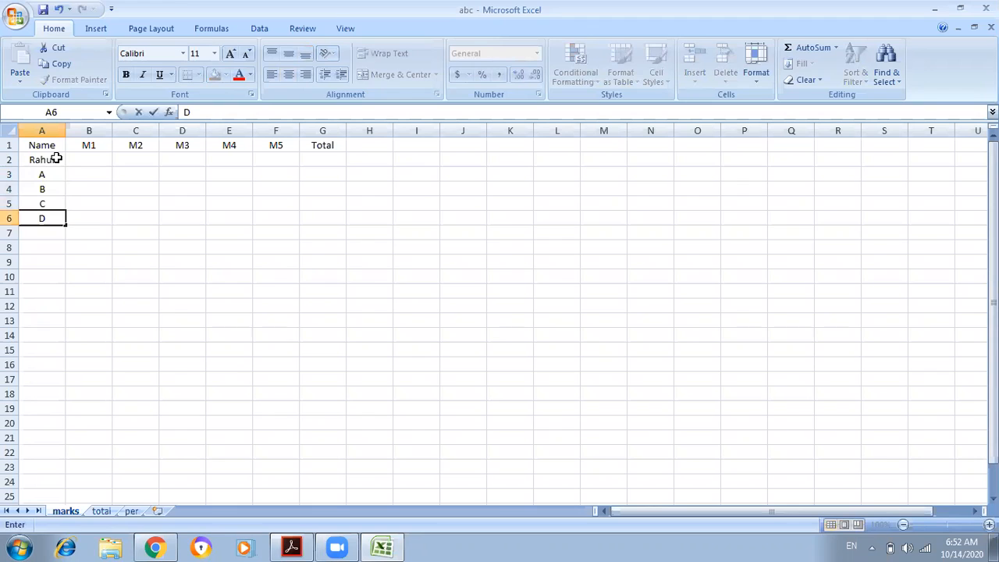
Step: Enter the first student's marks 98, 65, 85, 74 and 85 in cells B2:F2
click(108, 159)
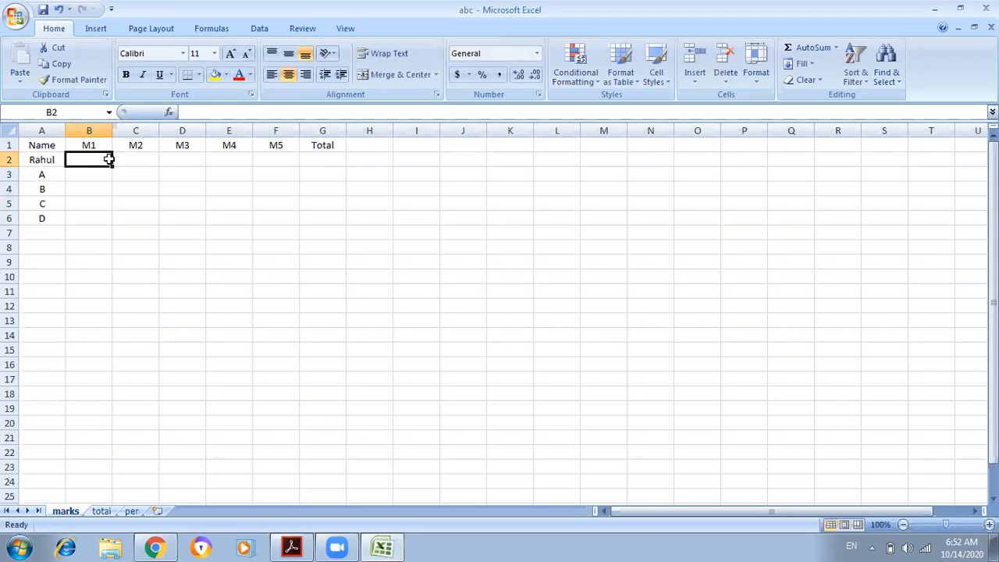
text(98)
key(Tab)
text(65)
key(Tab)
text(85)
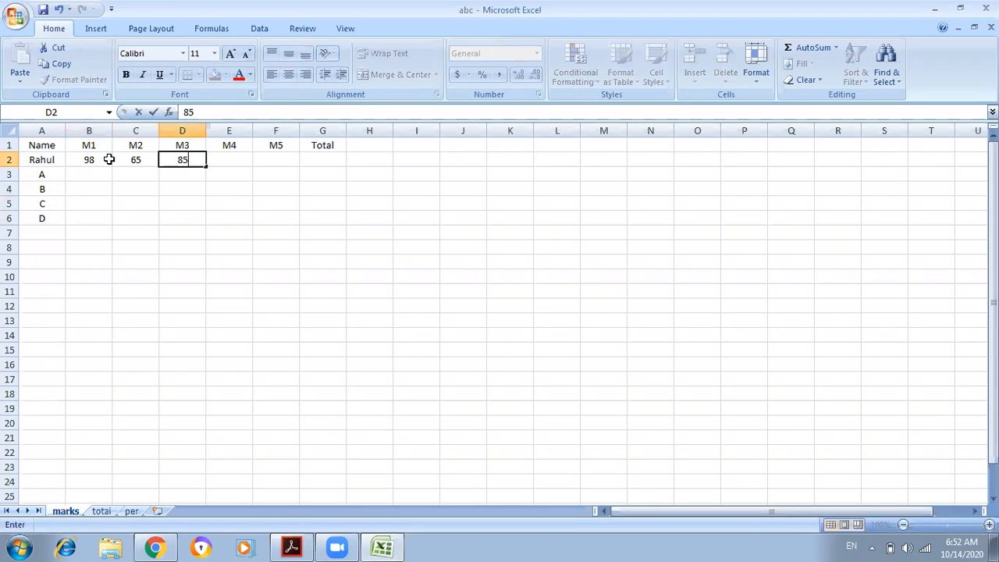
key(Tab)
text(74)
key(Tab)
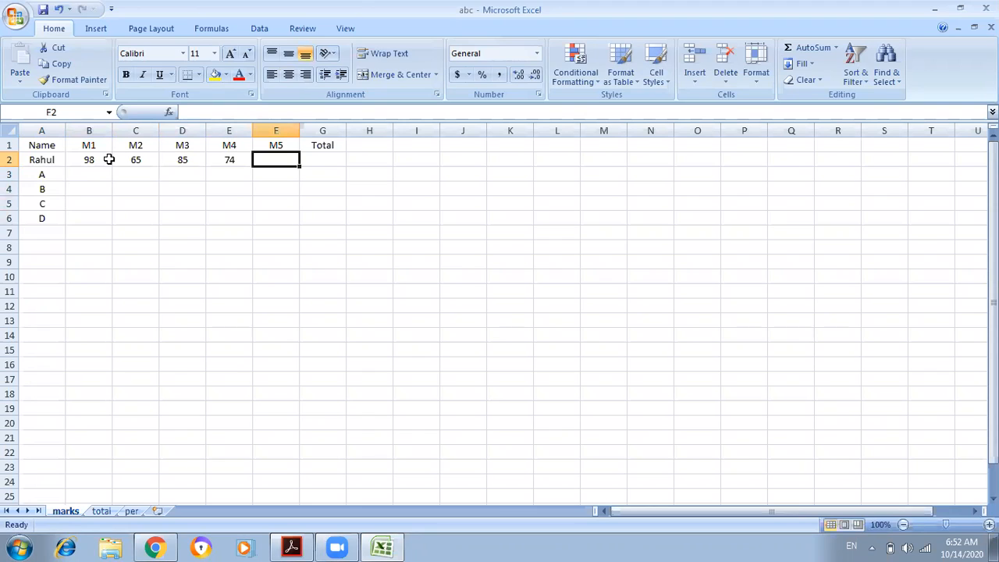
text(85)
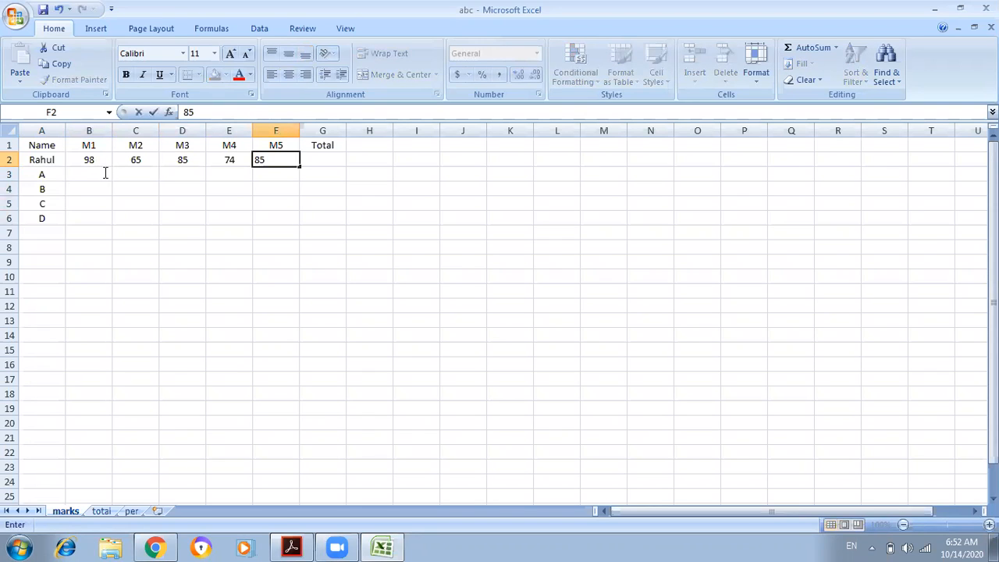
key(Return)
Step: Enter student A's marks 45, 98, 87, 74 and 84 in cells B3:F3
text(45)
key(Tab)
text(98)
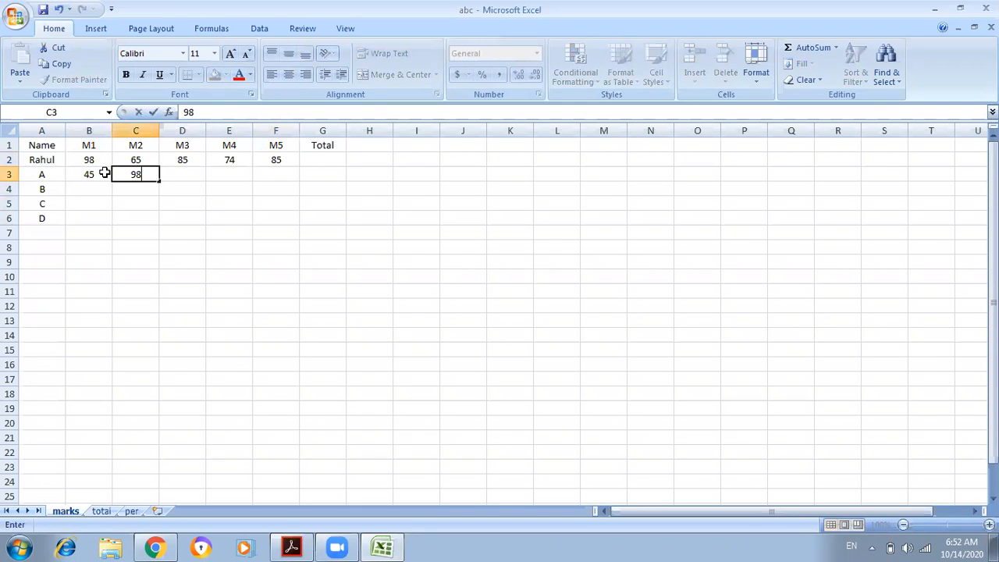
key(Tab)
text(87)
key(Tab)
text(74)
key(Tab)
text(84)
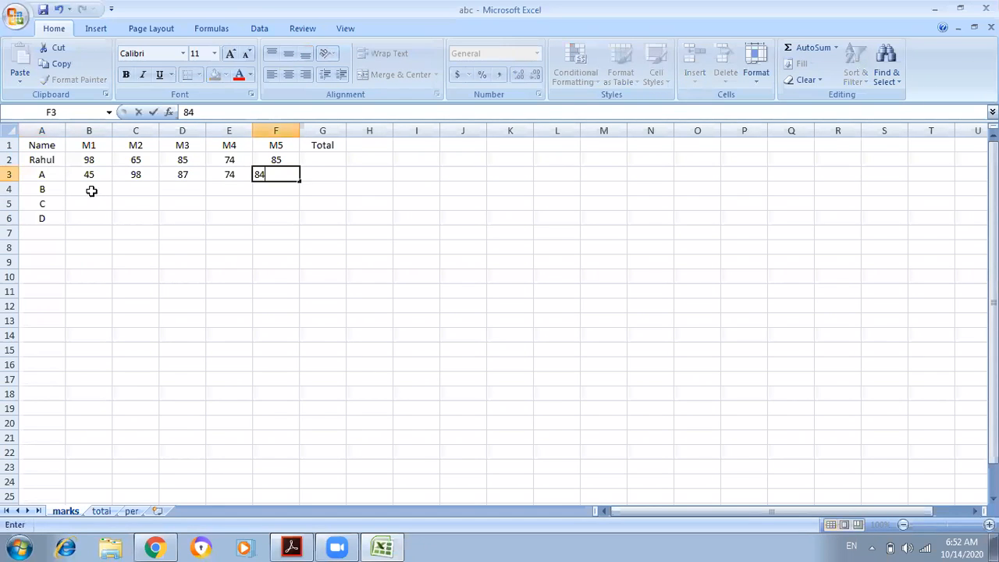
key(Return)
Step: Enter student B's marks 52, 63, 78, 41 and 25 in cells B4:F4
text(52)
key(Tab)
text(63)
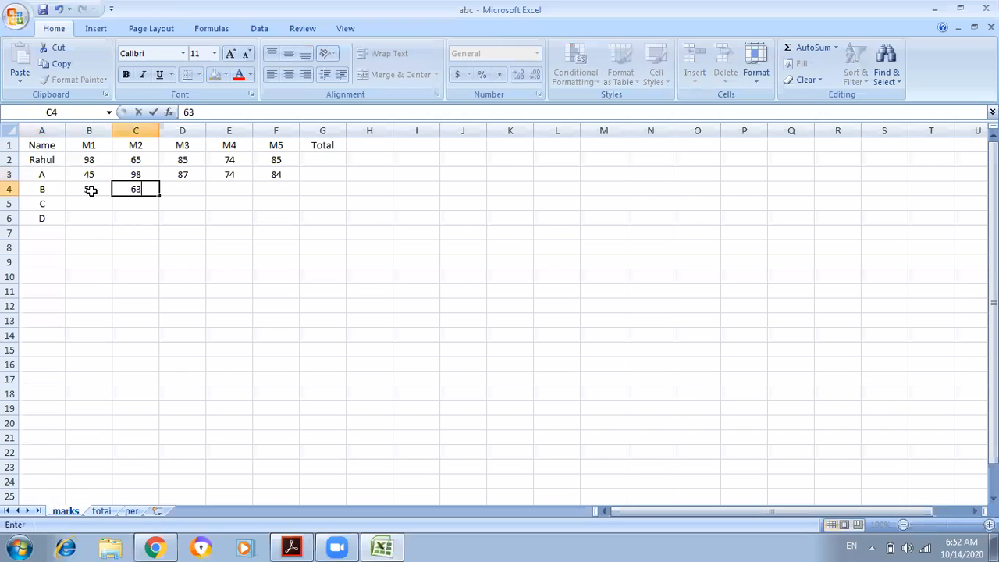
key(Tab)
text(78)
key(Tab)
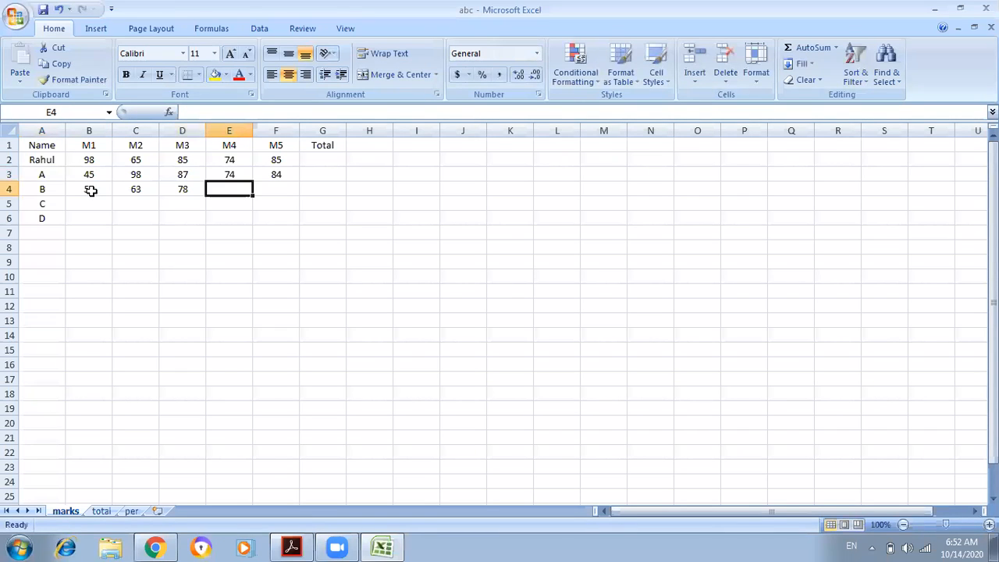
text(41)
key(Tab)
text(25)
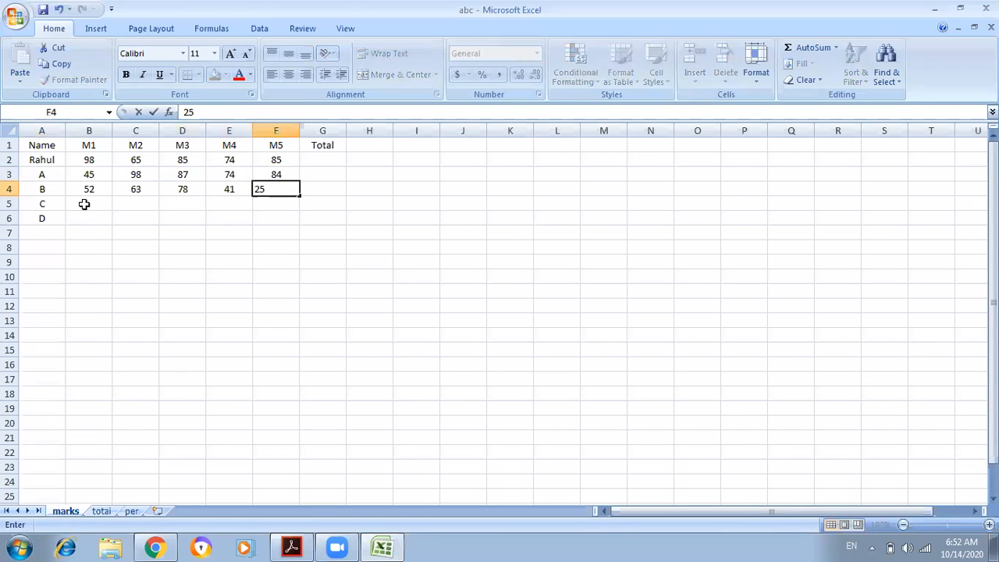
Step: Enter student C's marks 87, 48, 65, 35 and 74 in cells B5:F5
click(86, 204)
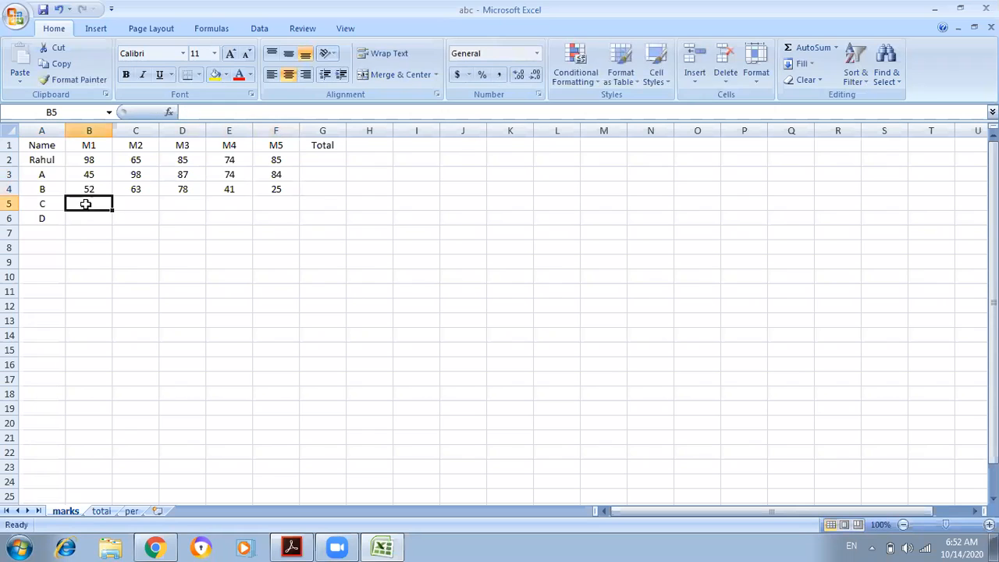
key(Tab)
text(48)
key(Tab)
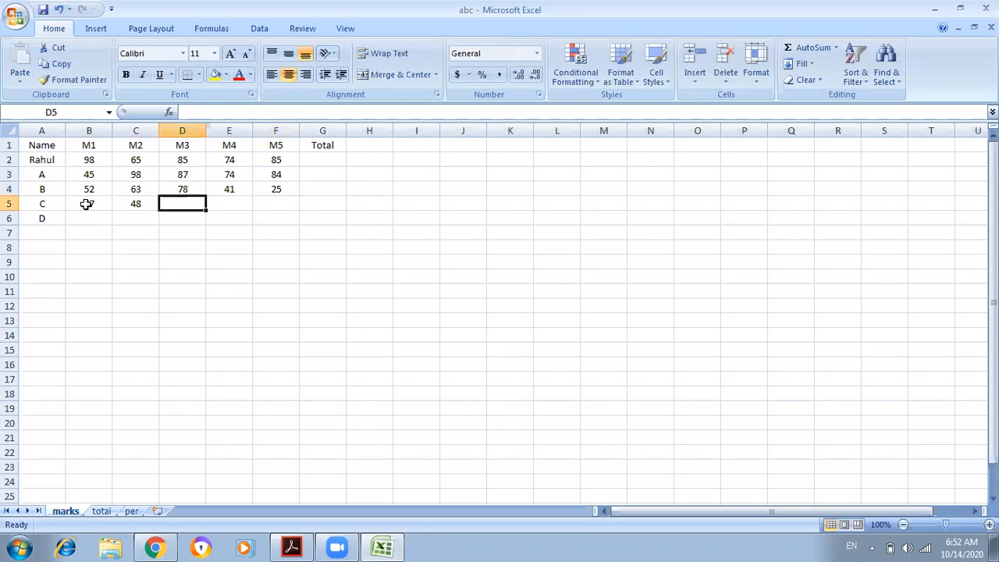
text(65)
key(Tab)
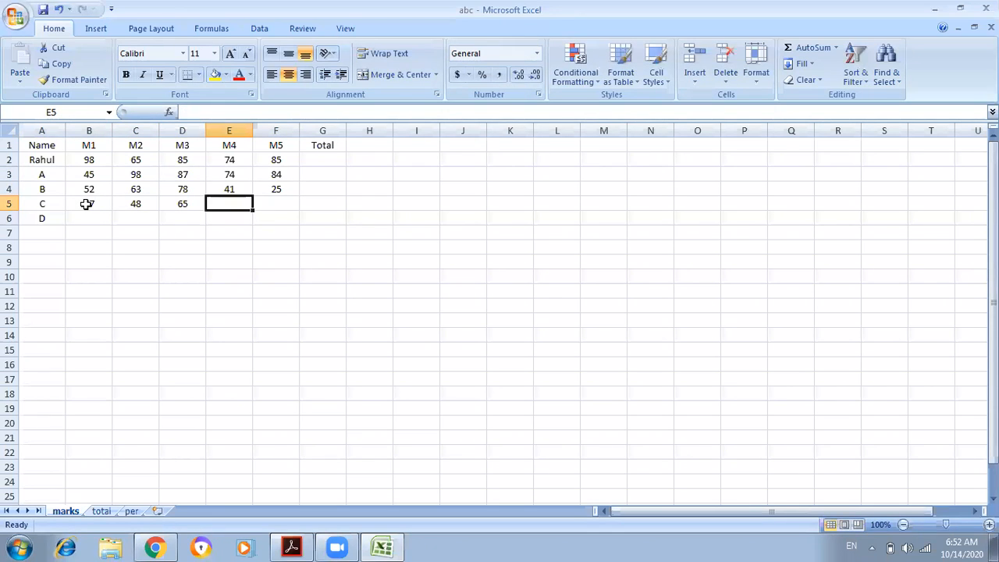
text(35)
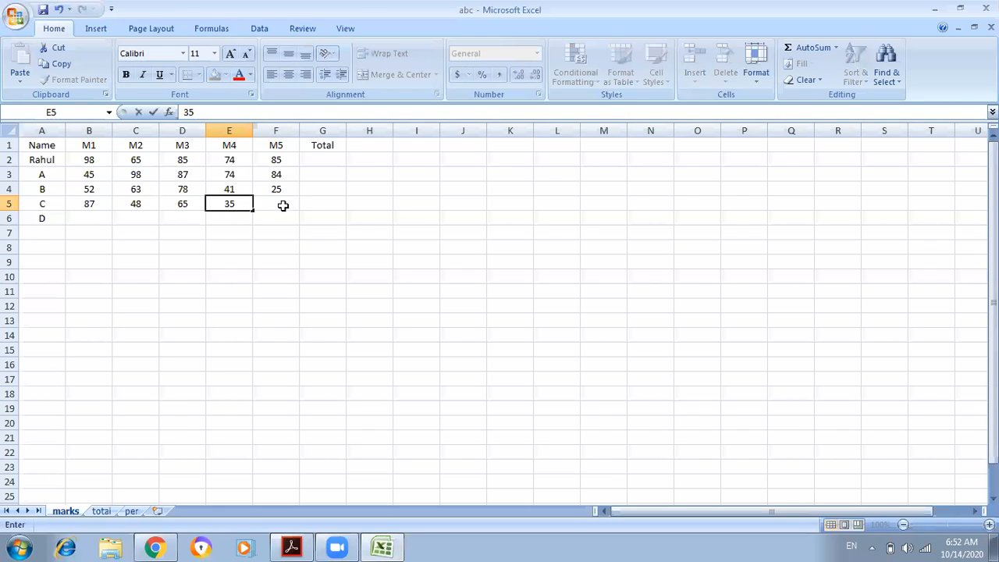
key(Tab)
text(74)
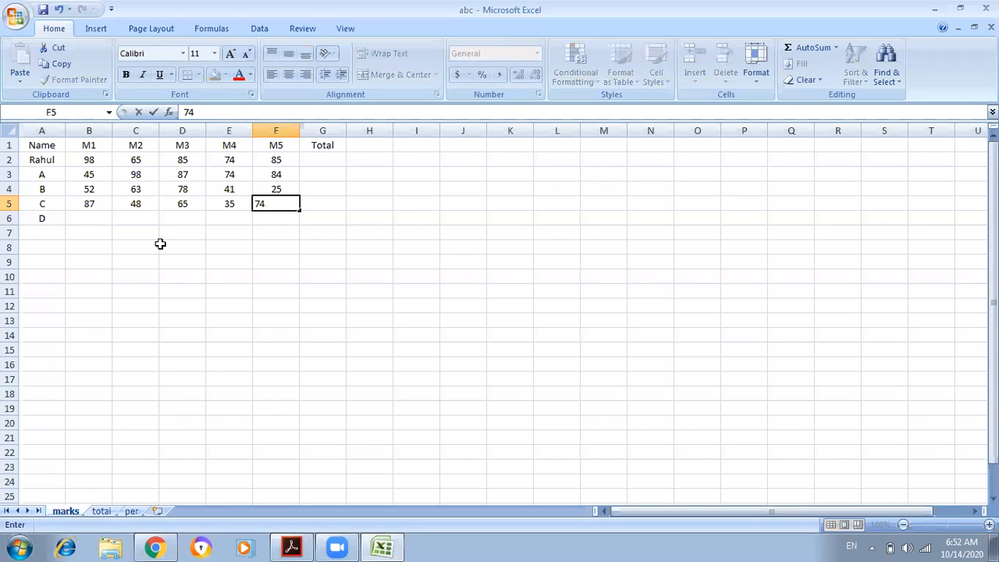
Step: Enter student D's marks 45, 56, 54, 84 and 91 in cells B6:F6
click(82, 219)
text(45)
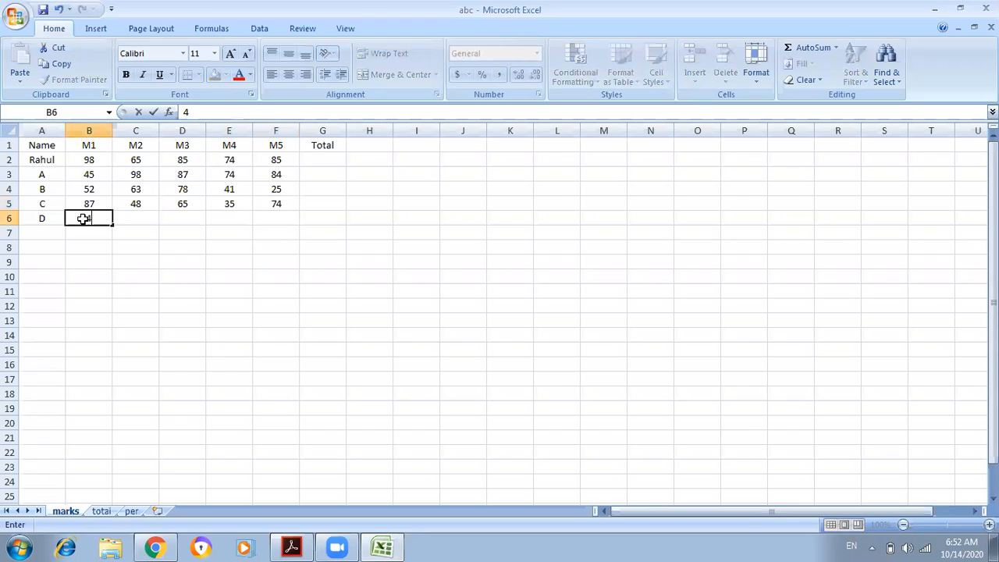
key(Tab)
text(56)
key(Tab)
text(54)
key(Tab)
text(84)
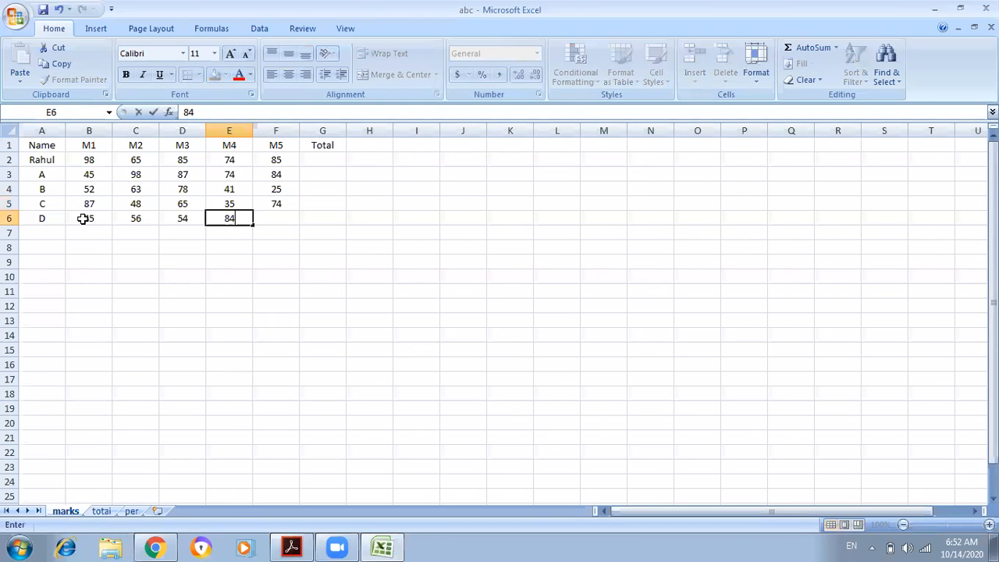
key(Tab)
text(91)
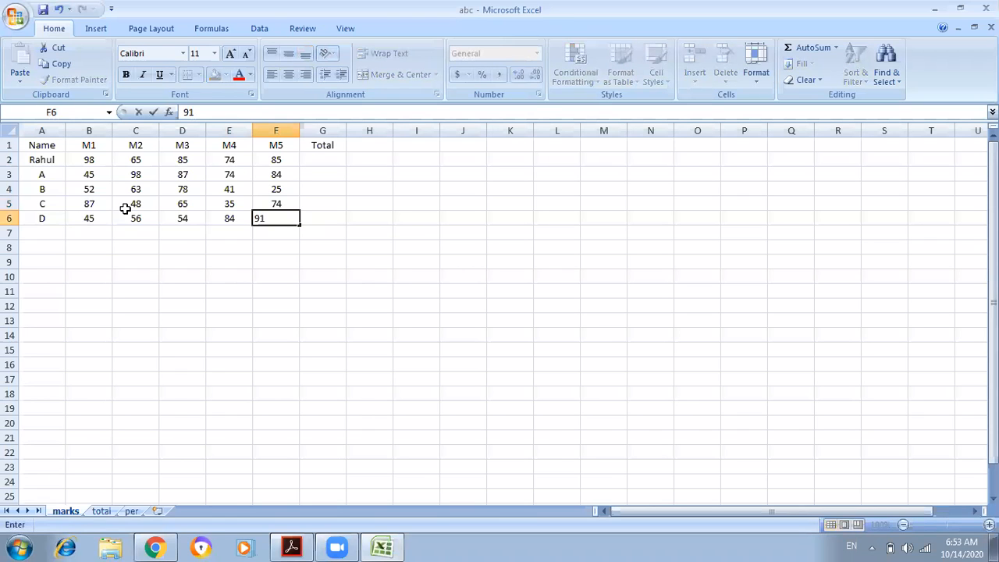
Step: Select the first student's Total cell G2 and switch to the PDF in Acrobat Reader to check the SUM function's syntax
click(314, 162)
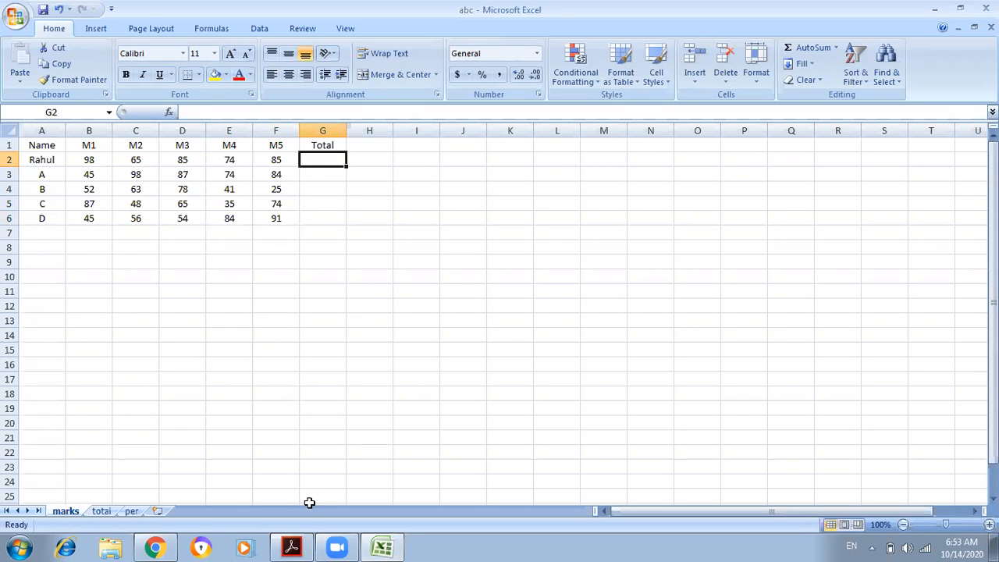
click(296, 544)
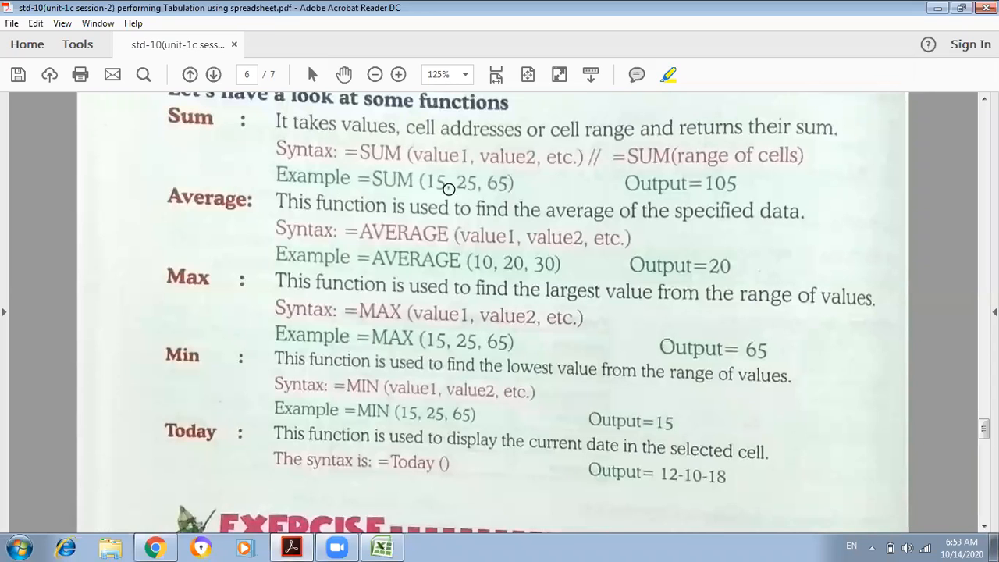
Step: Highlight the example formula =SUM (15, 25, 65) in the PDF and switch back to the Excel marks sheet
drag(361, 180, 516, 182)
drag(399, 183, 360, 178)
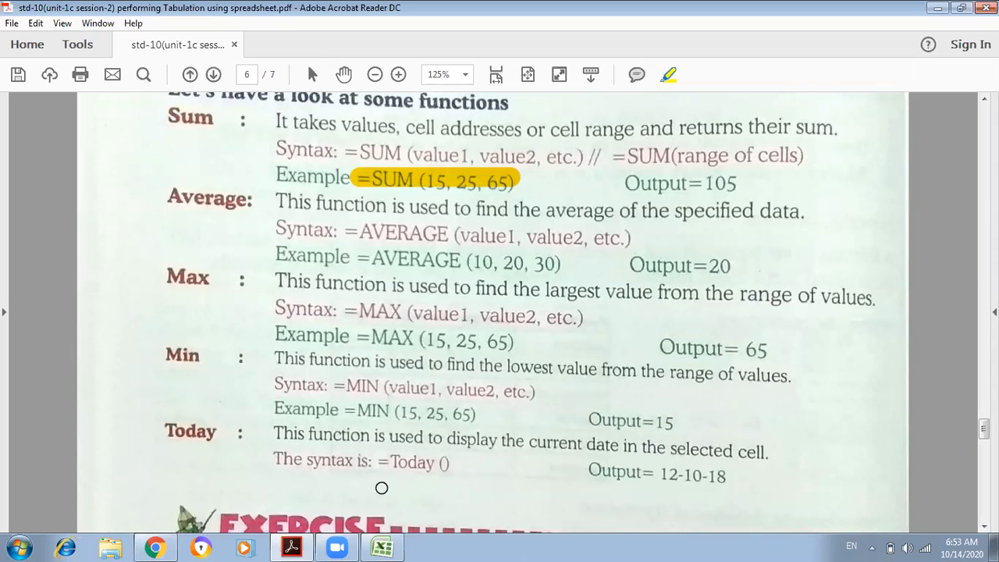
click(385, 548)
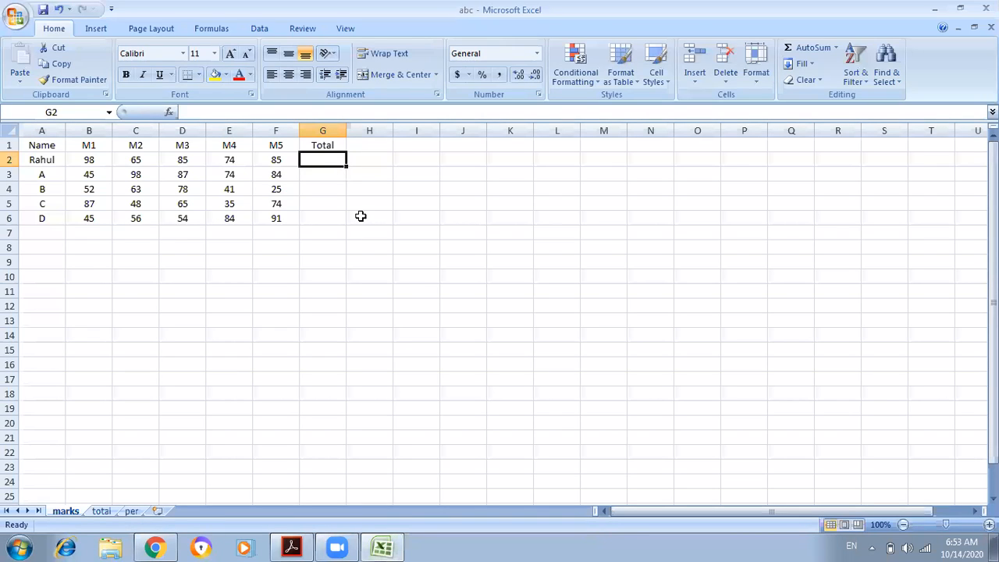
Step: Enter the formula =sum(98,65,85,74,85) in cell G2 to total the first student's marks
text(=s)
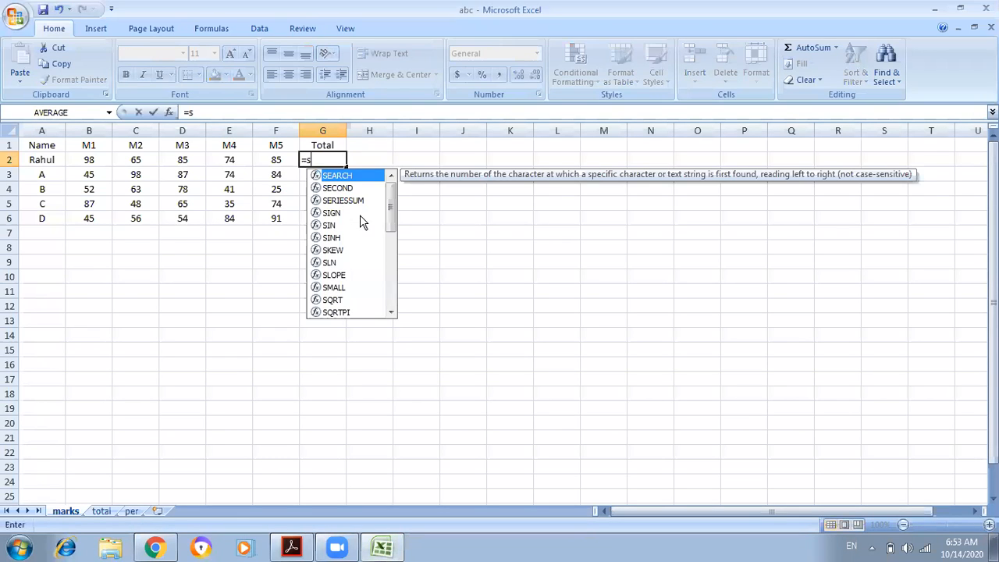
text(um)
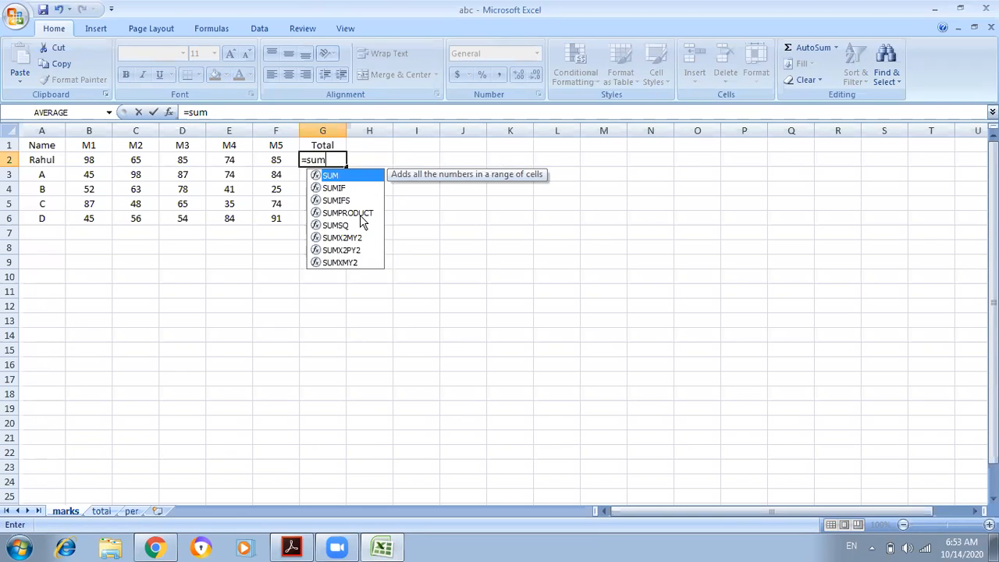
text(()
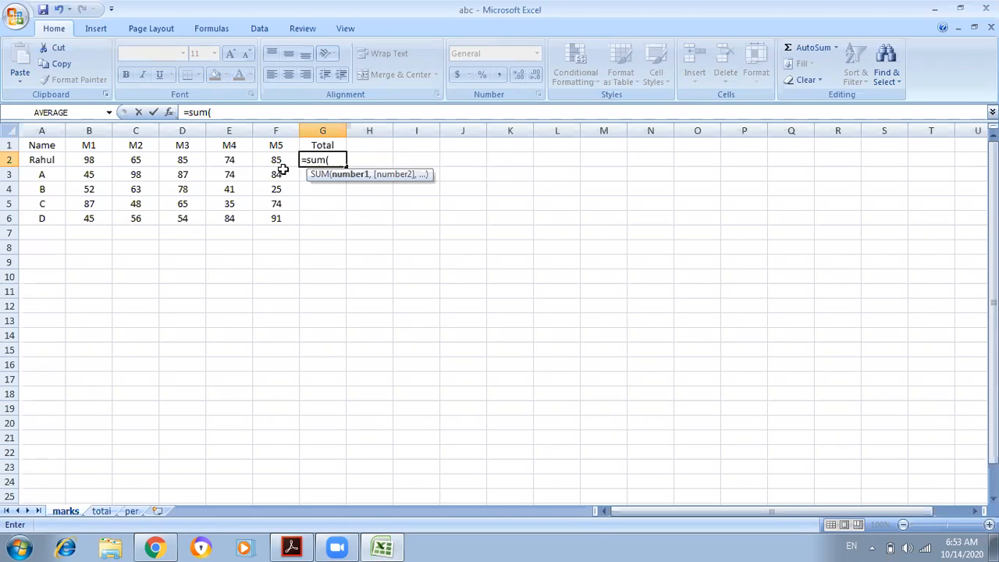
text(98,)
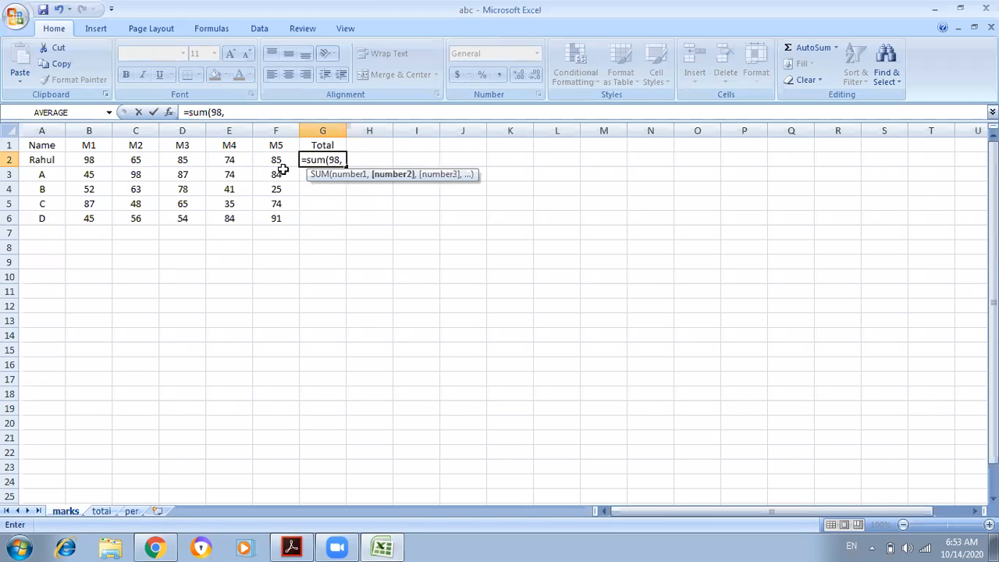
text(65,85,74,85))
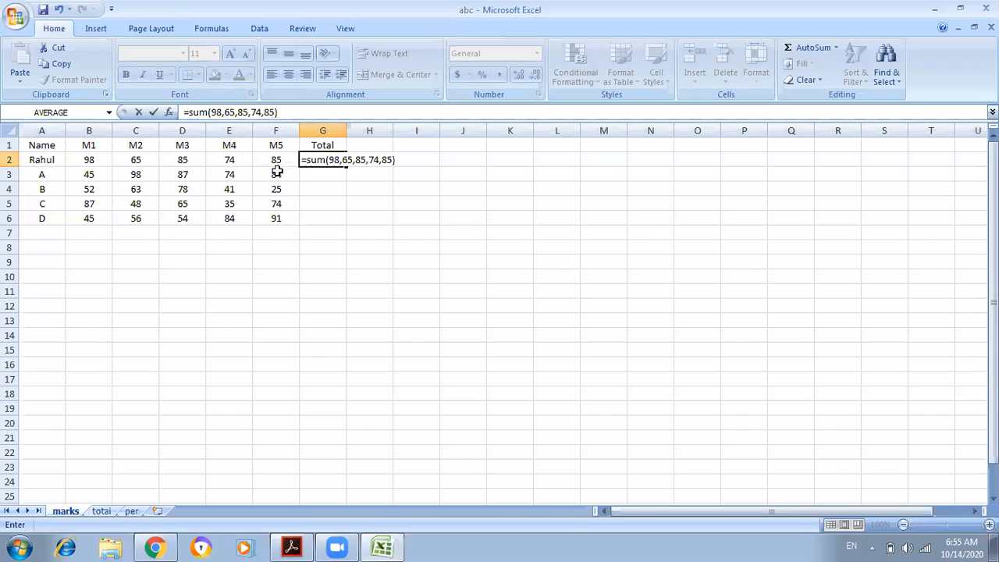
key(Return)
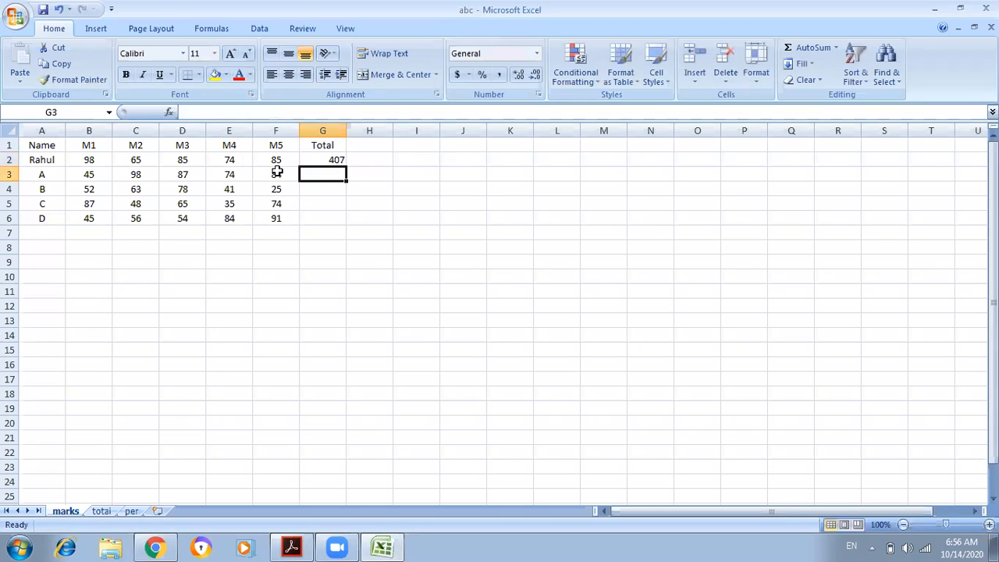
Step: Fill the literal-value SUM formula from G2 down through G6 for the other students
click(336, 159)
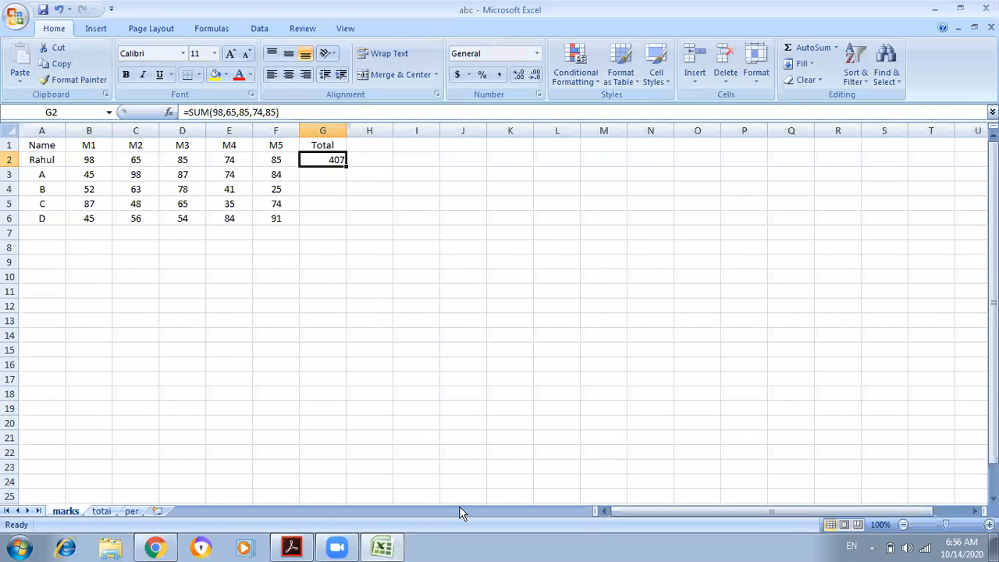
drag(346, 166, 345, 222)
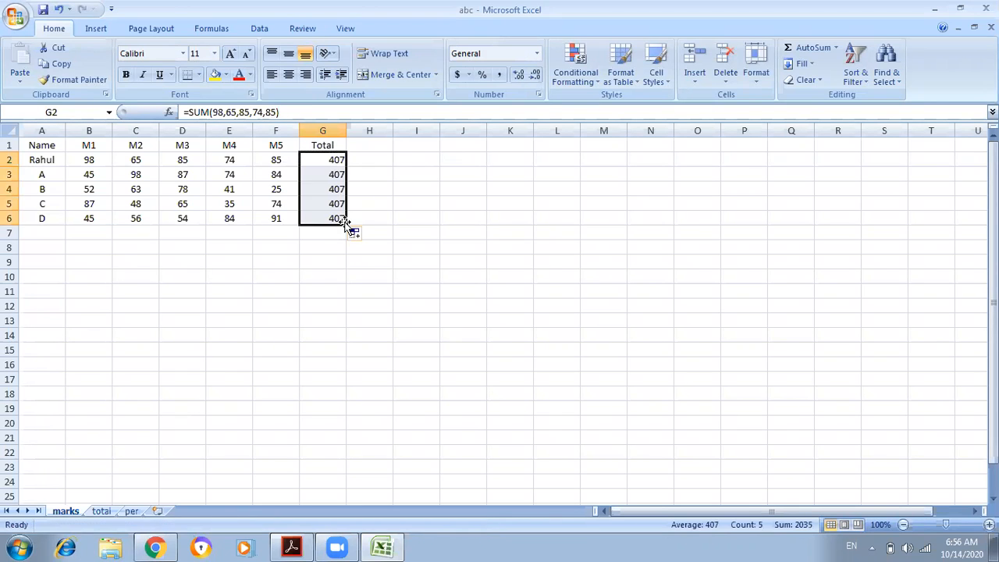
click(379, 204)
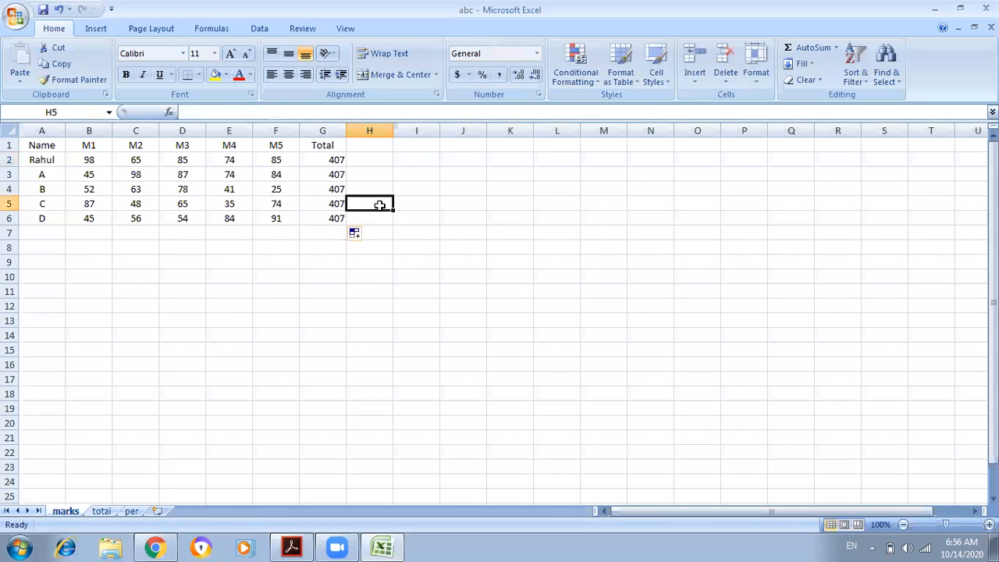
Step: Switch to the PDF to check the SUM syntax with a range of cells, and return to Excel
click(381, 551)
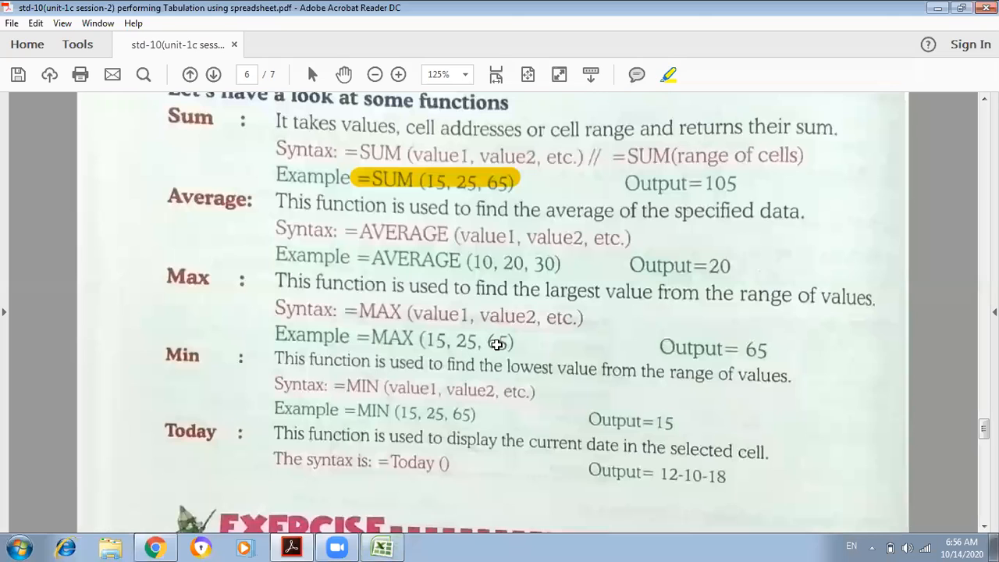
key(alt+Tab)
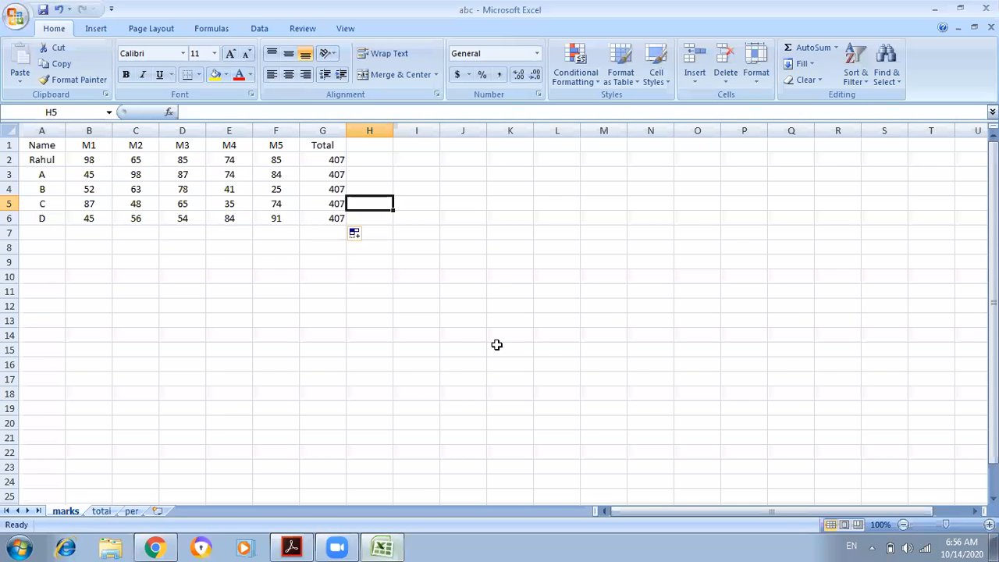
click(583, 162)
Step: Replace the first student's total in G2 with the range formula =sum(b2:f2)
click(333, 160)
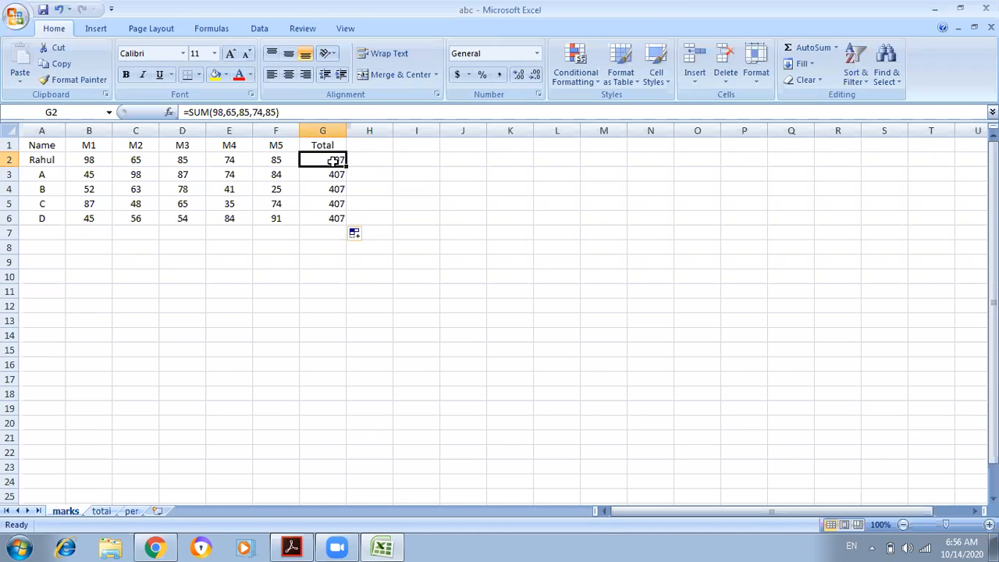
text(=)
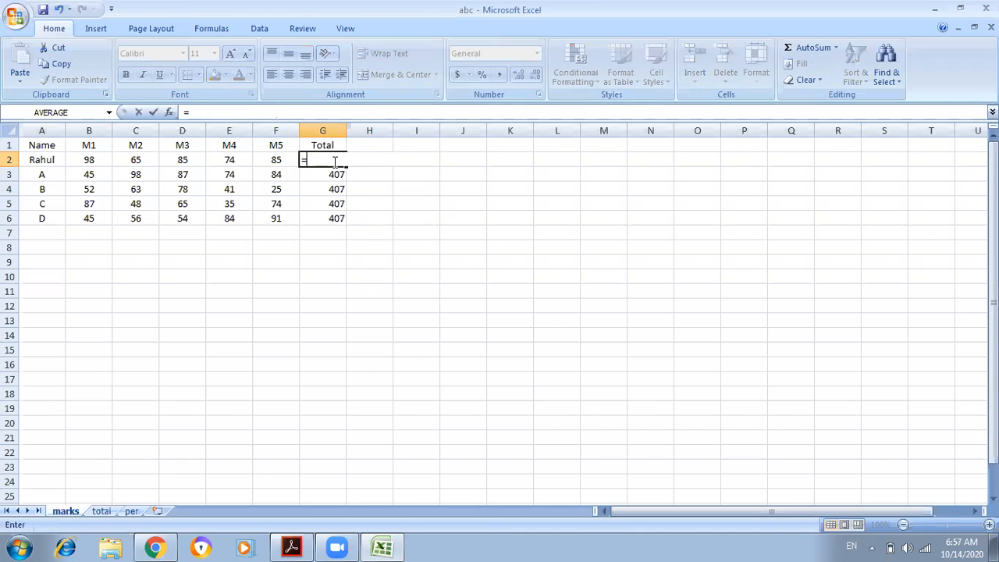
text(sum)
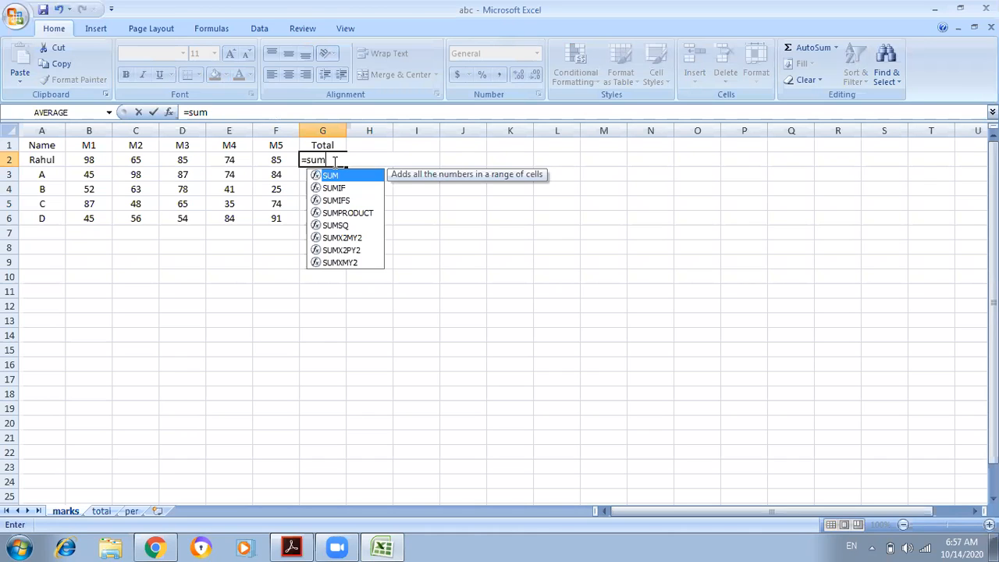
text(()
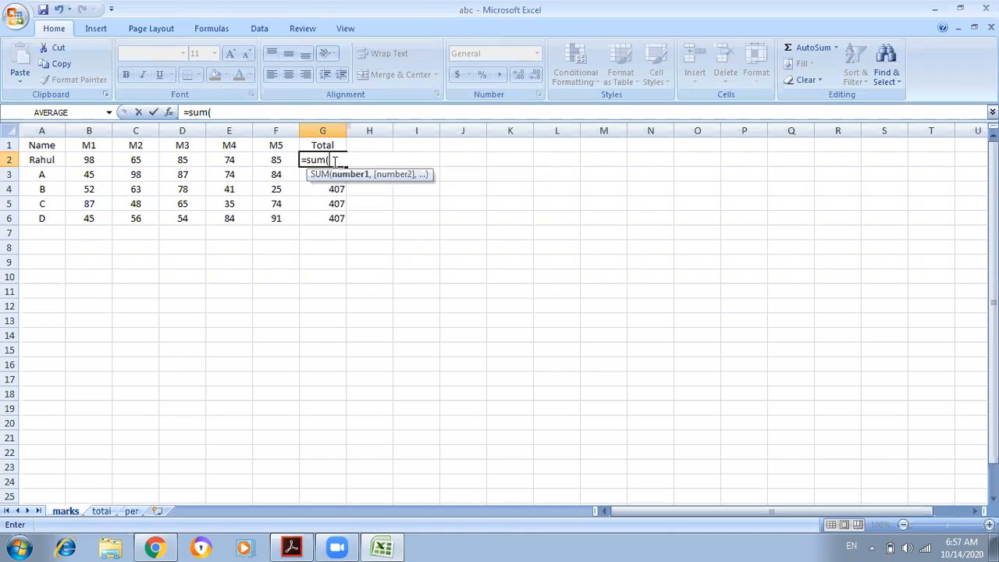
text(b2)
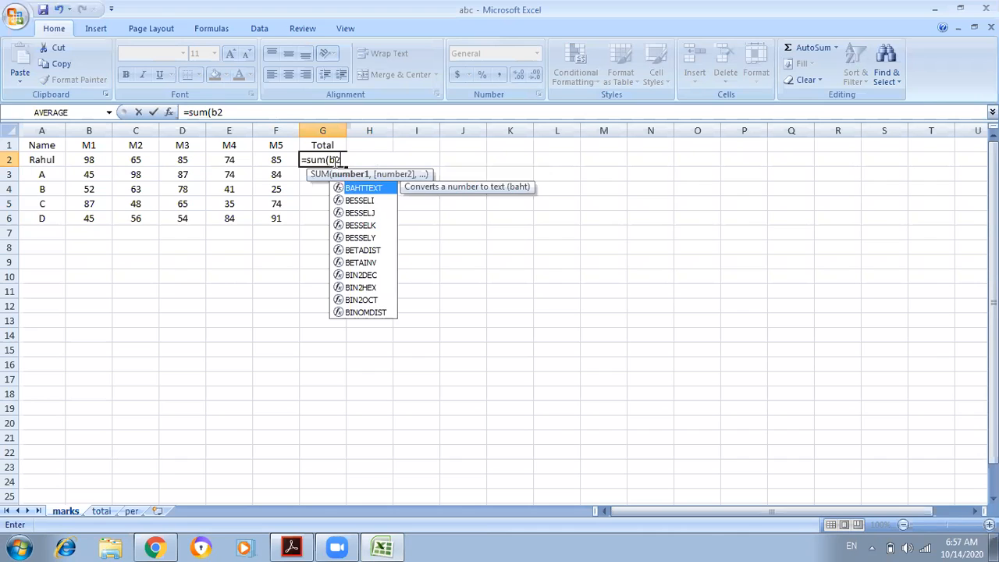
text(:f2))
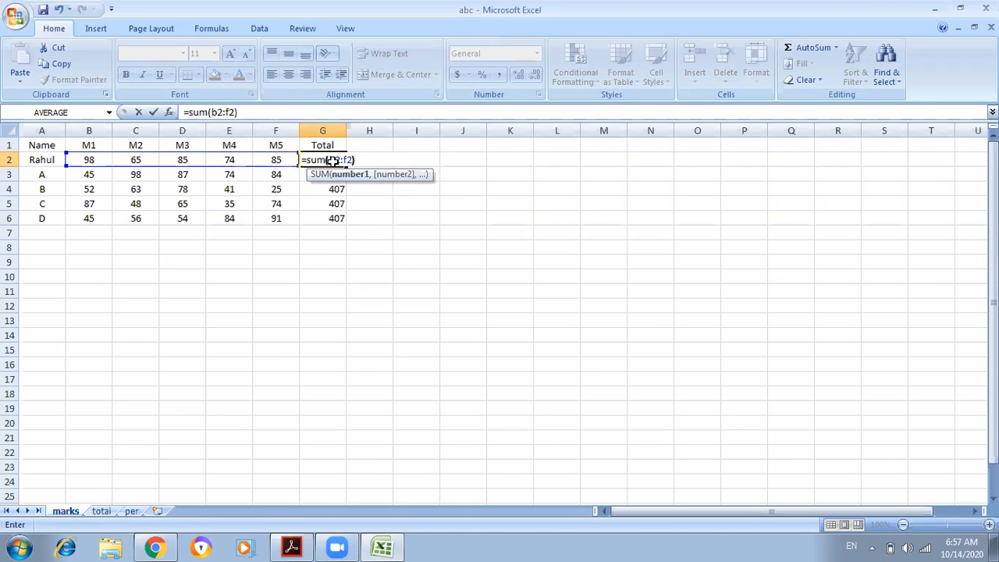
key(Return)
Step: Fill the range-based SUM formula from G2 down through G6 to total every student's marks
click(333, 161)
drag(347, 165, 348, 222)
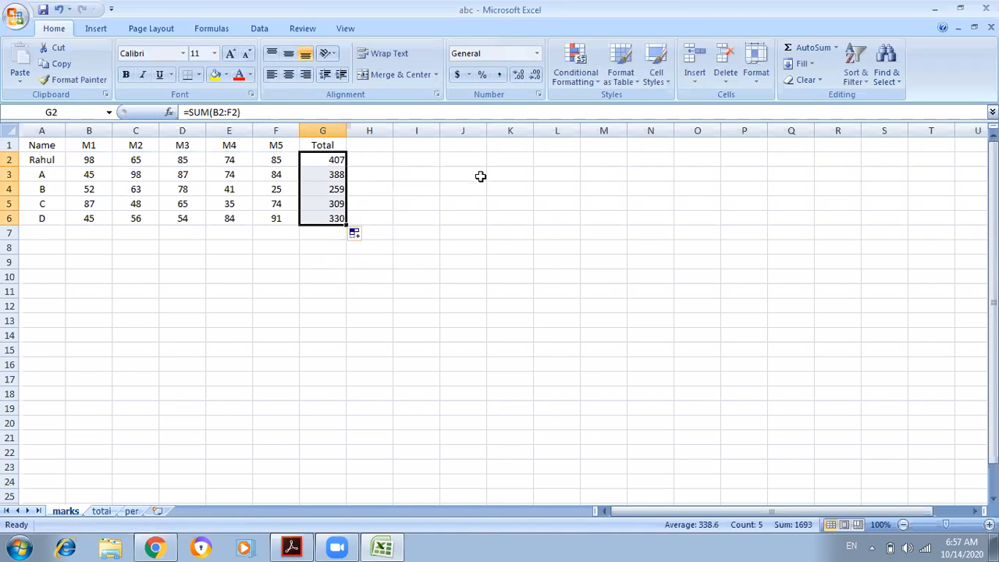
click(480, 176)
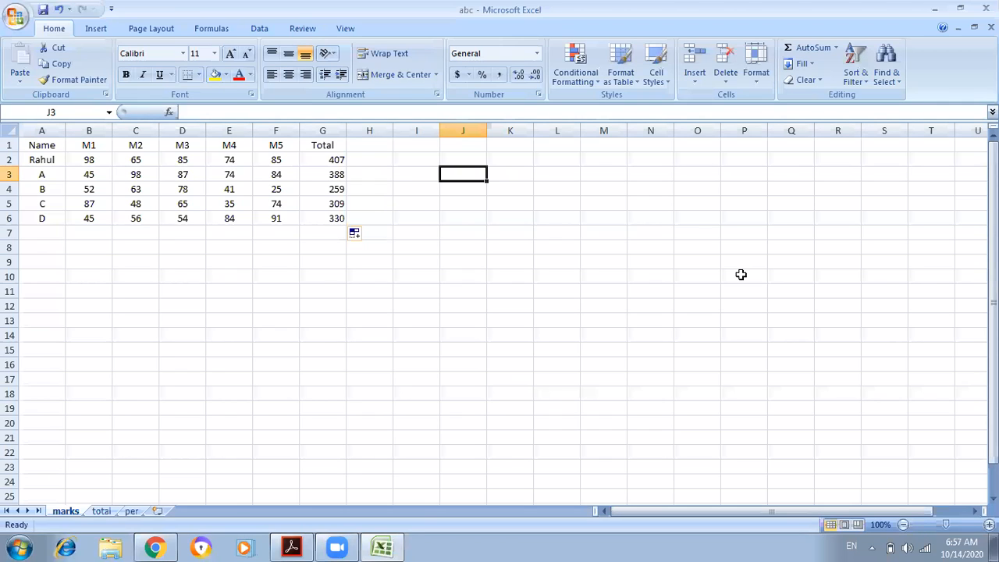
Step: Switch to the PDF in Acrobat Reader and highlight the function name "Average:"
click(497, 451)
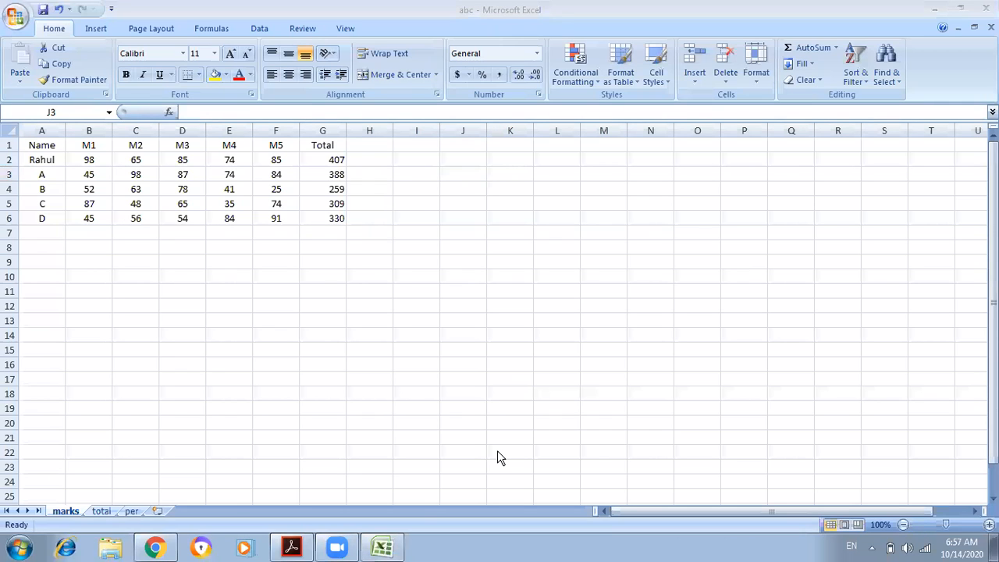
click(388, 551)
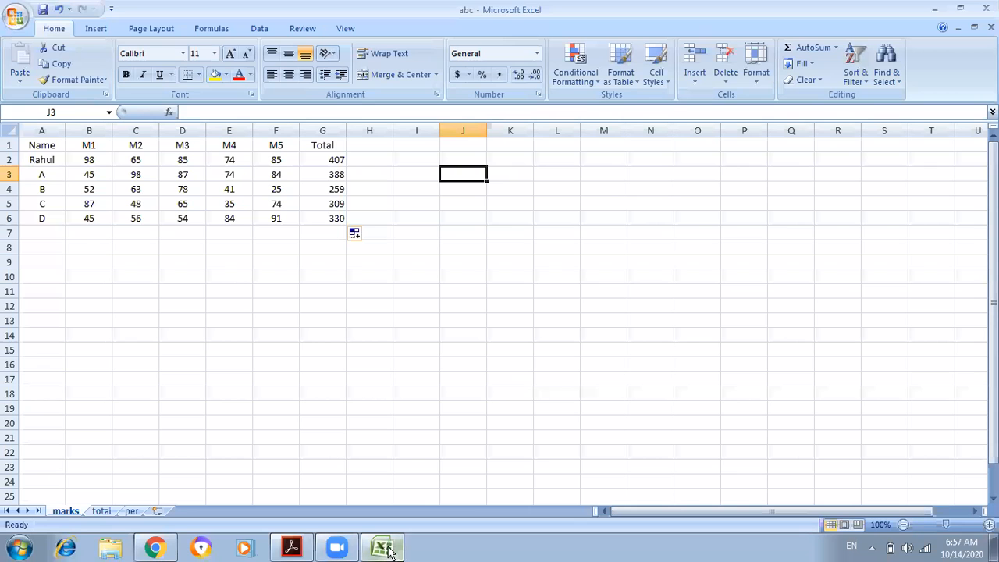
click(388, 551)
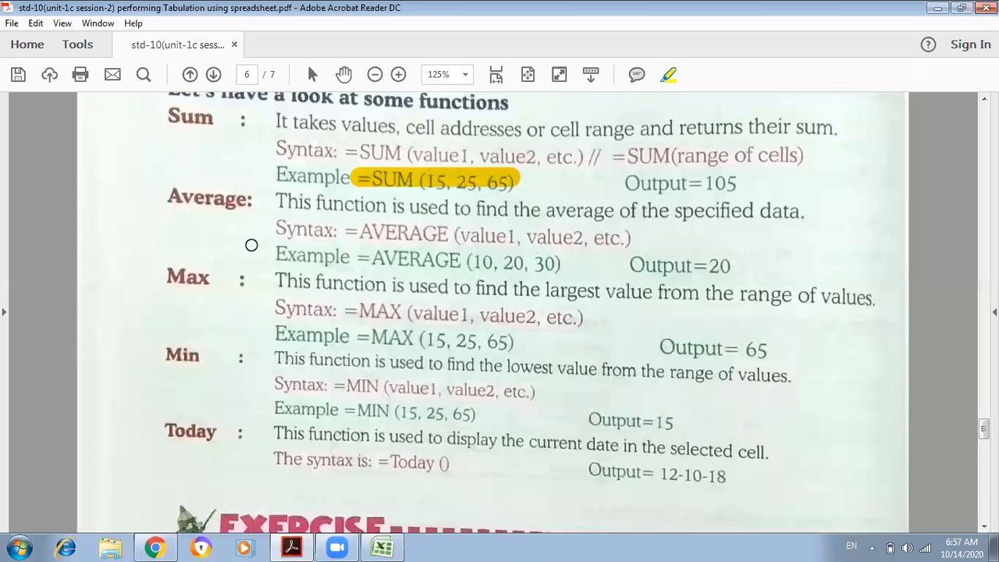
double_click(176, 201)
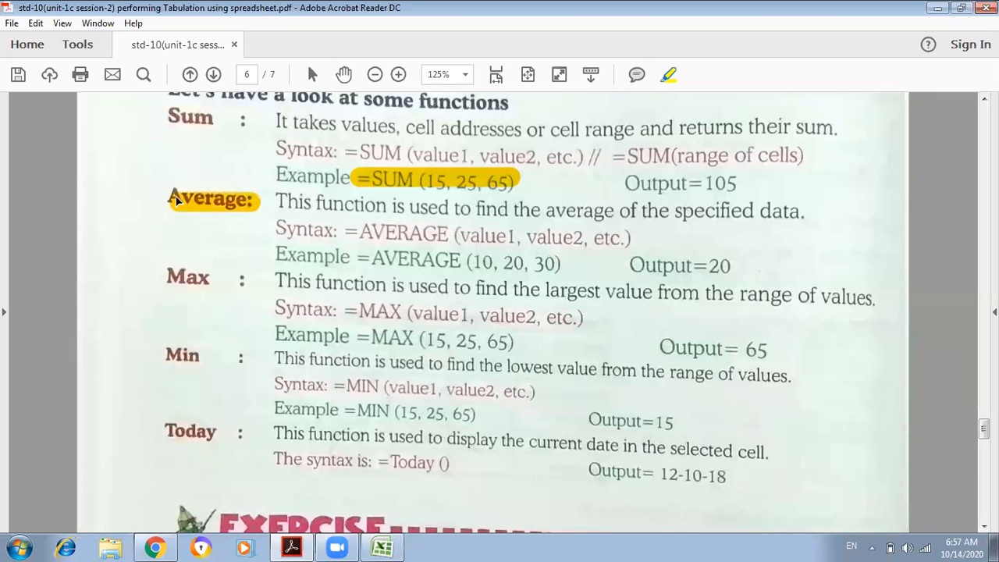
Step: Switch back to Excel and enter the column heading "average" in cell H1
click(374, 550)
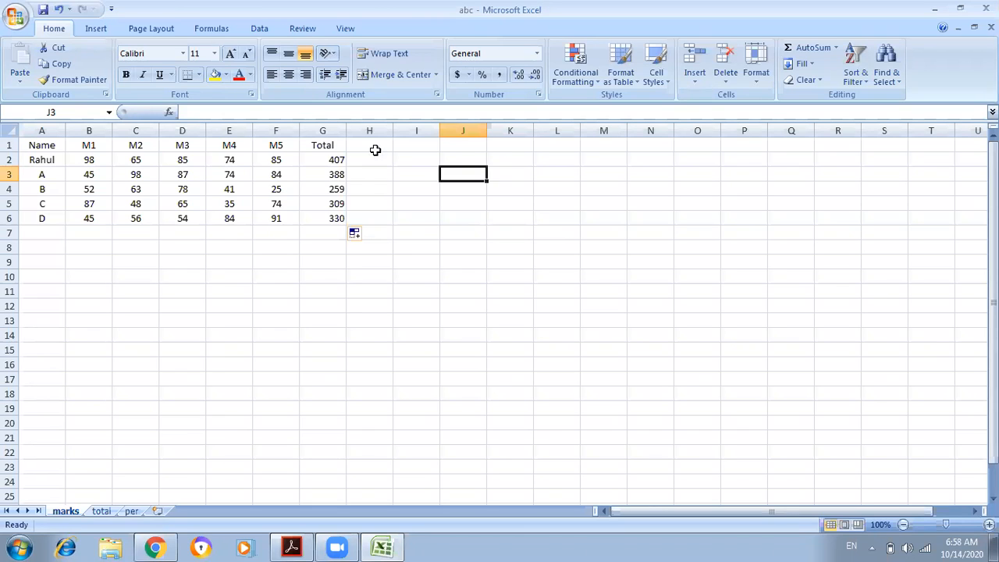
click(376, 149)
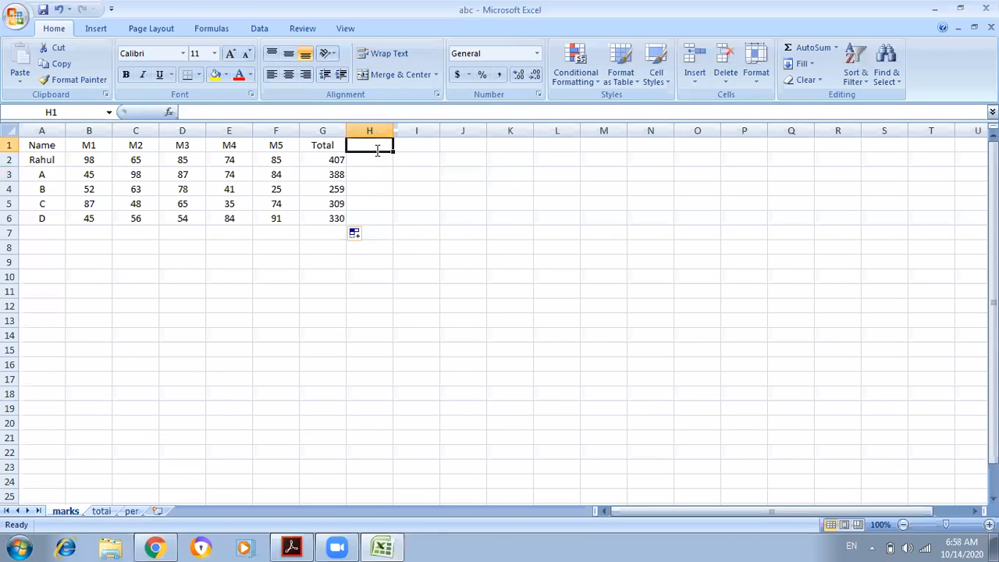
text(average)
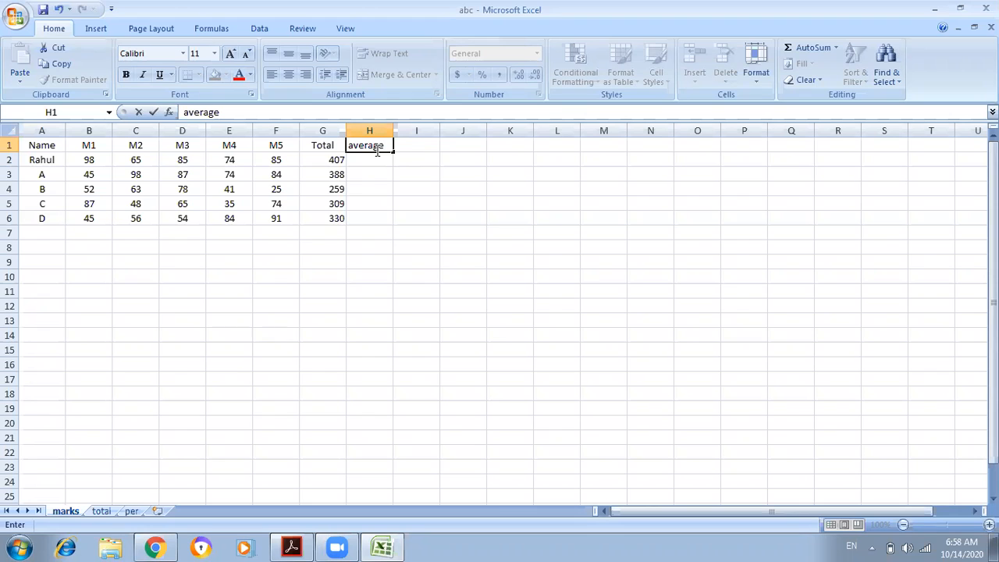
Step: Enter the formula =average(98,65,85,74,85,) in cell H2 for the first student
click(376, 159)
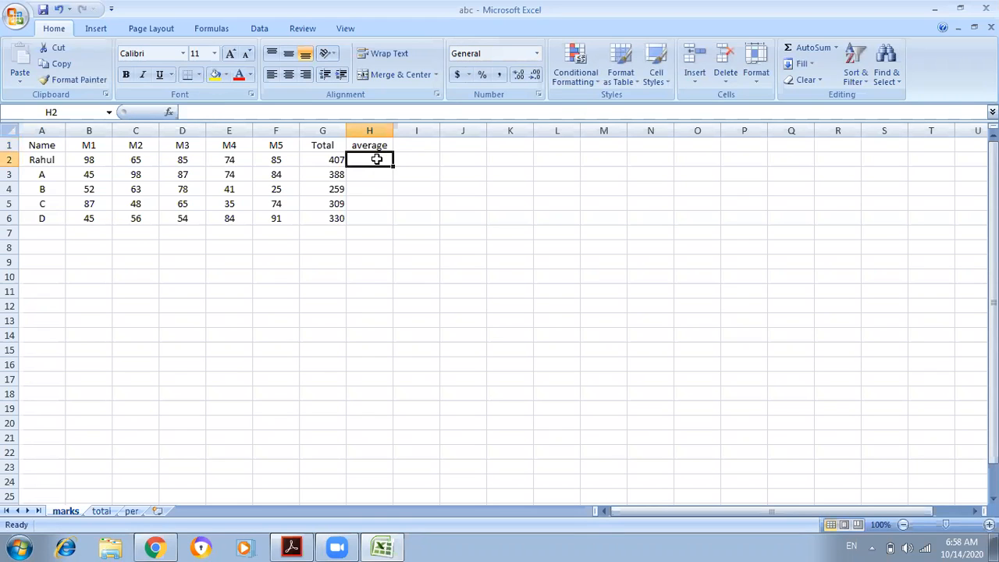
text(=average(98,)
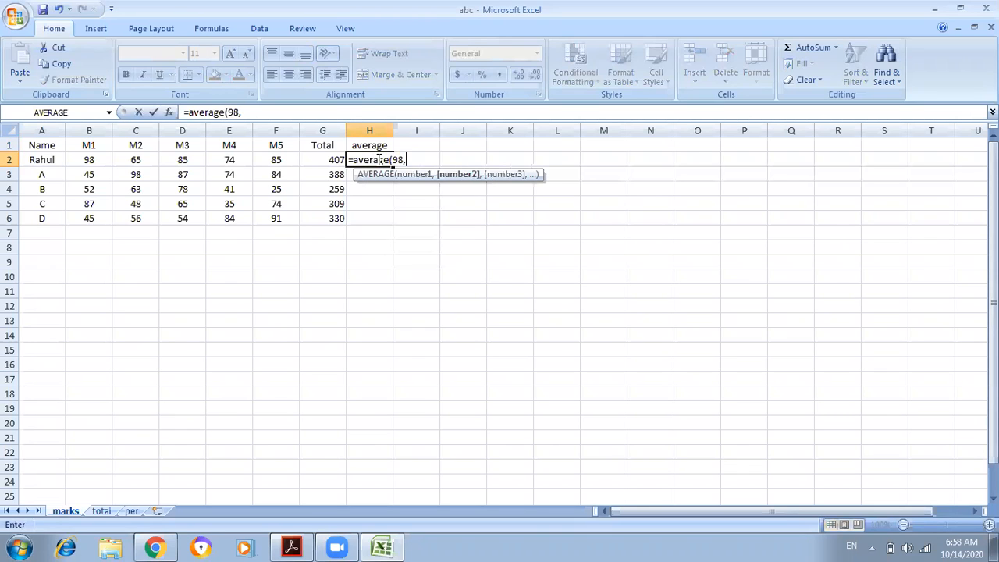
text(65,85,74,)
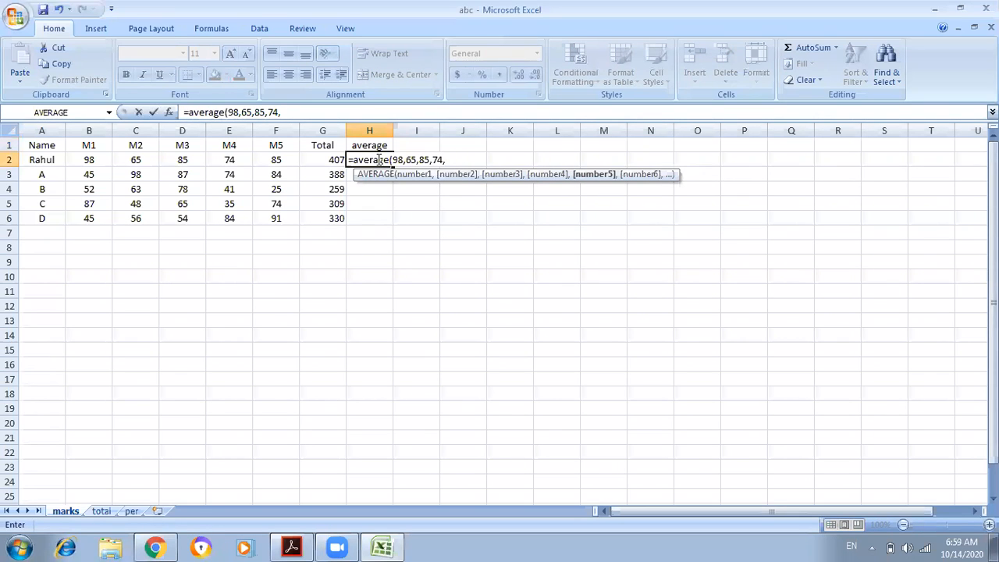
text(85,))
key(Return)
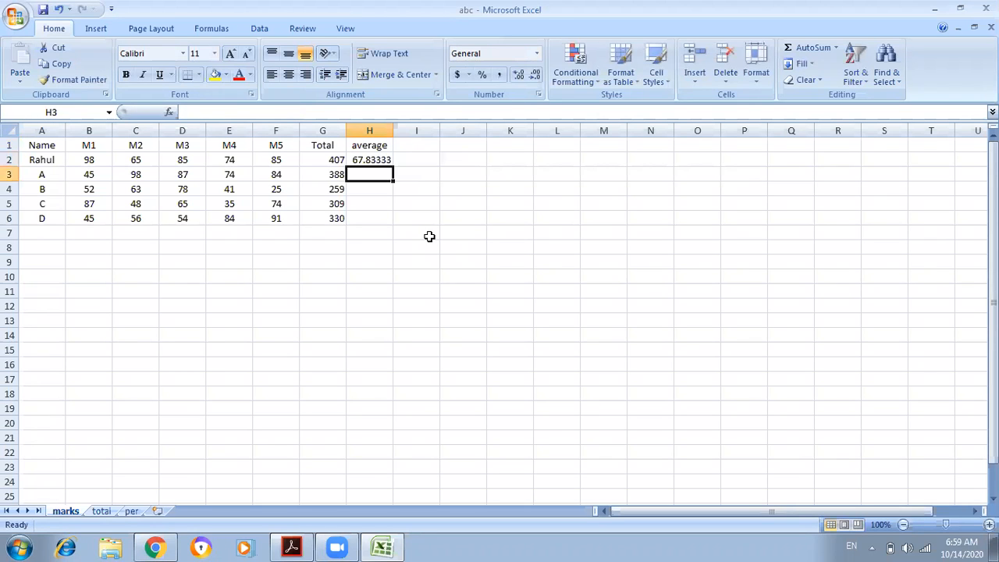
Step: Replace the first student's average in H2 with the range-based formula =average(b2:f2)
click(365, 160)
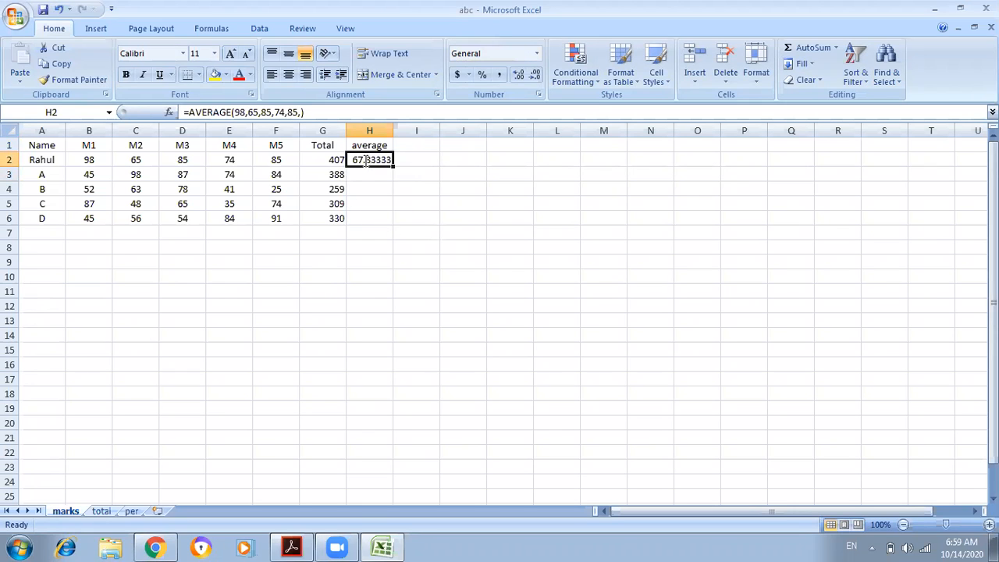
text(=)
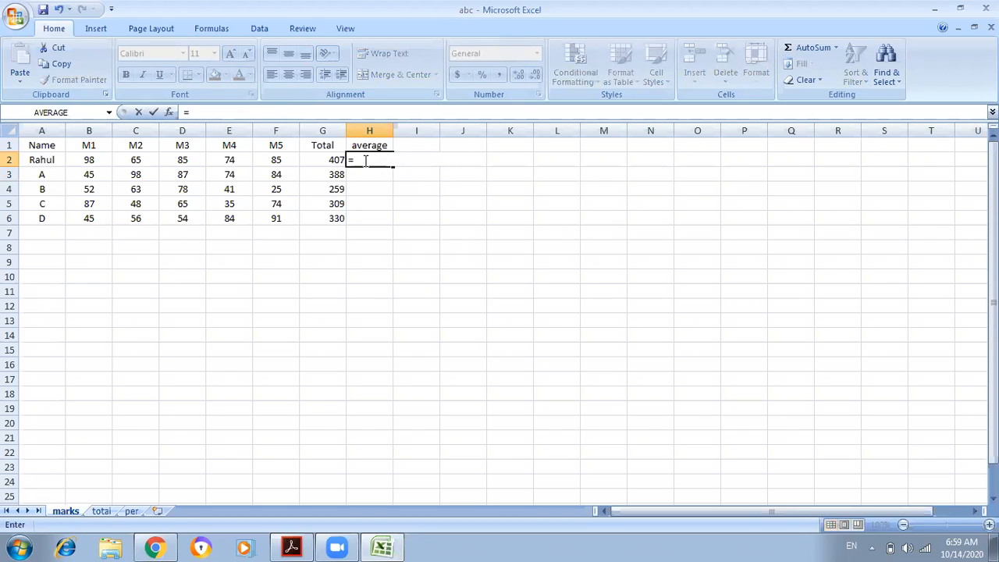
text(av)
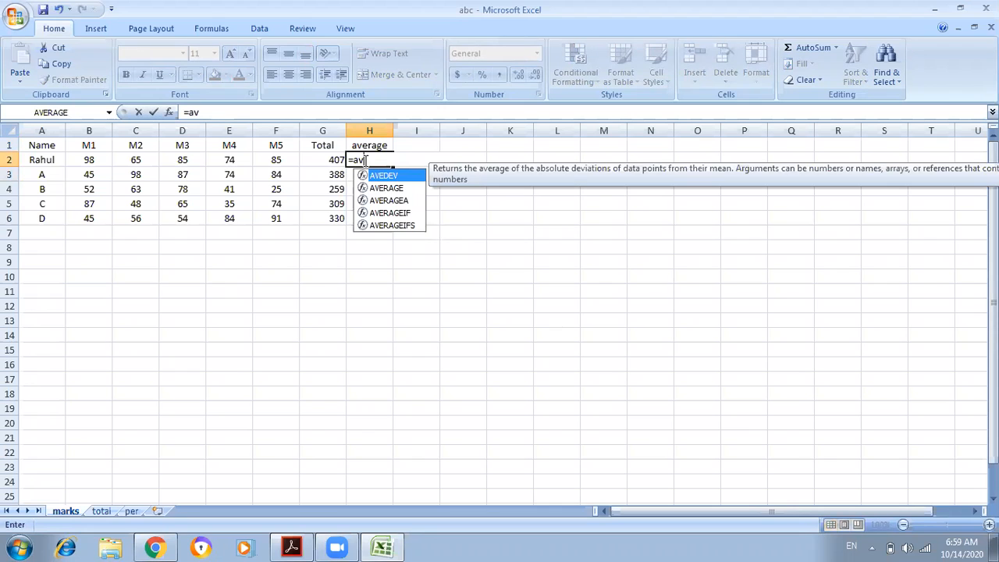
text(erage)
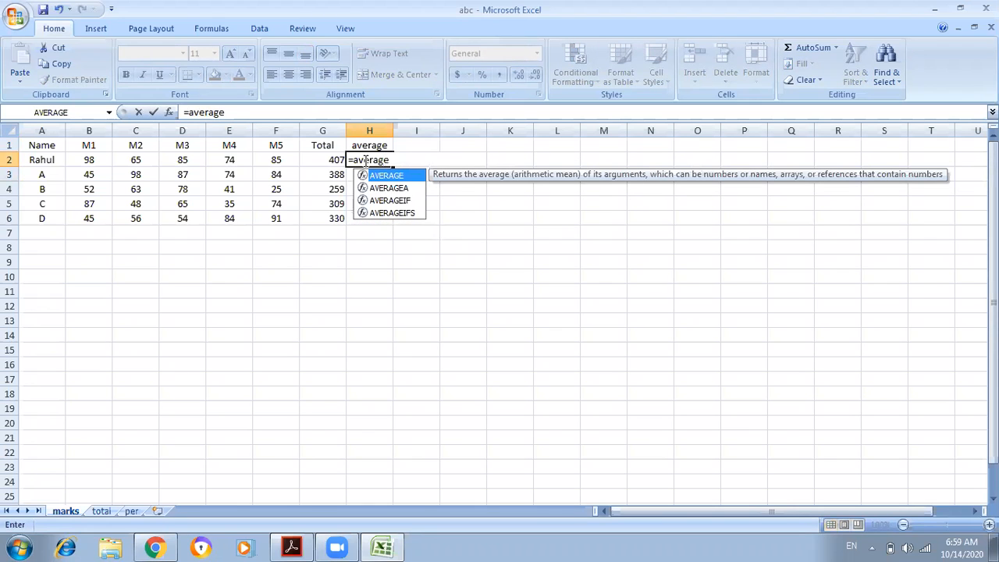
text(()
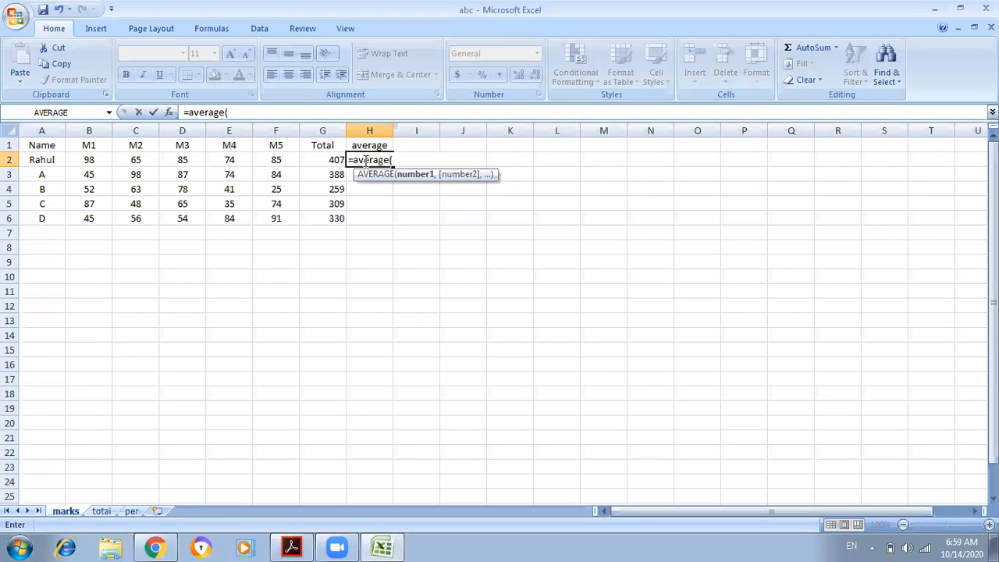
text(b2:f)
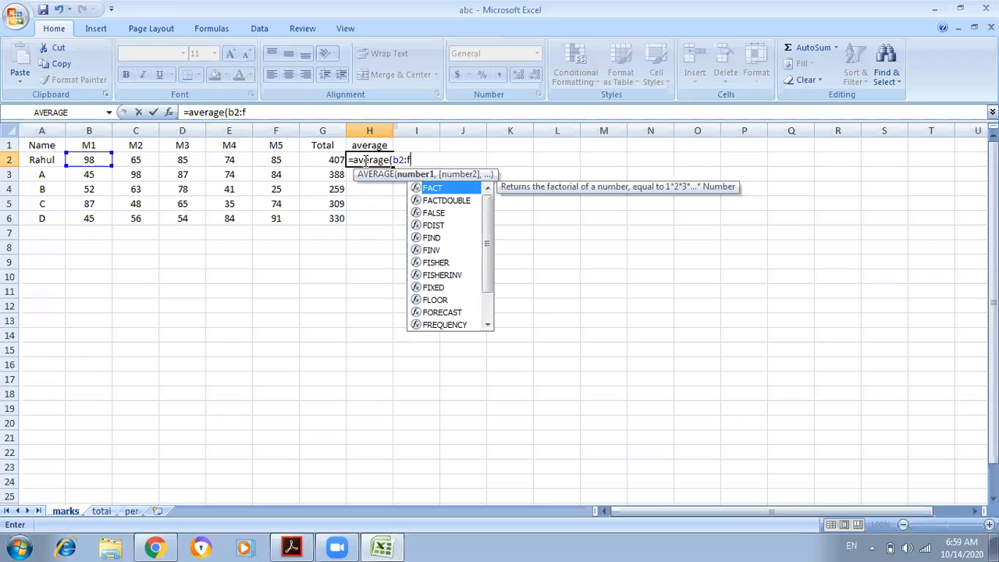
text(2))
key(Return)
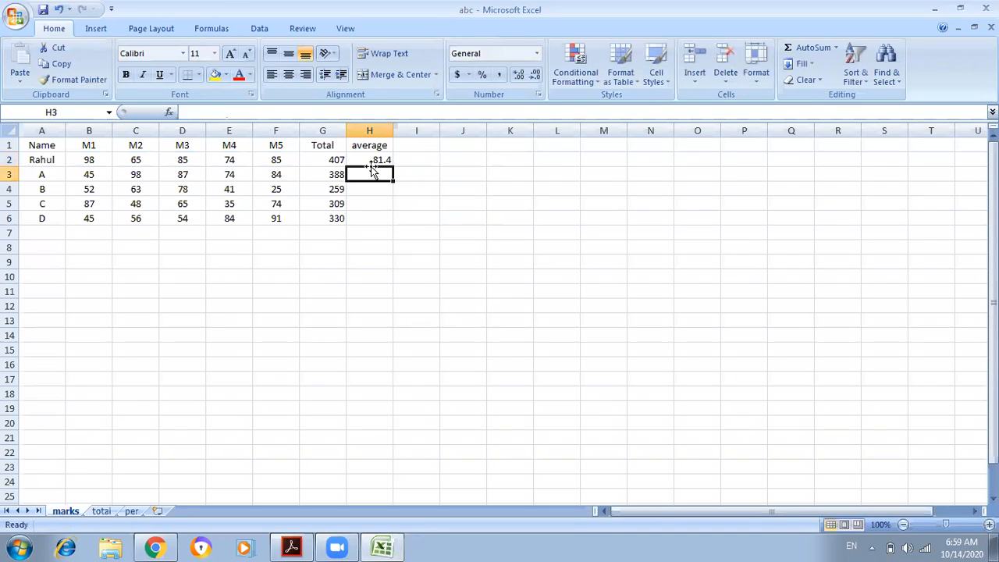
Step: Fill the AVERAGE formula from H2 down through H6 and inspect the formula in H2
click(378, 159)
drag(394, 166, 395, 219)
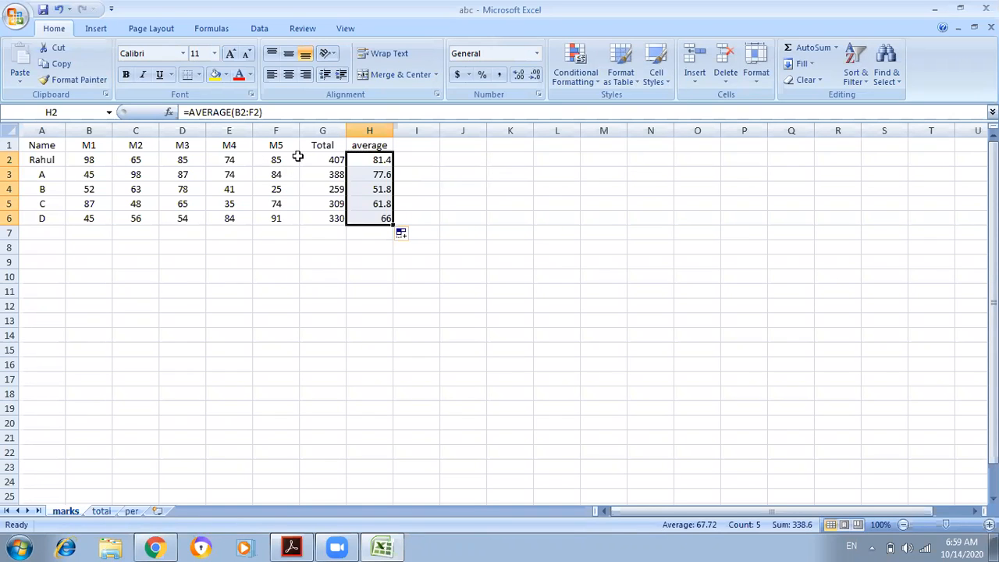
click(374, 159)
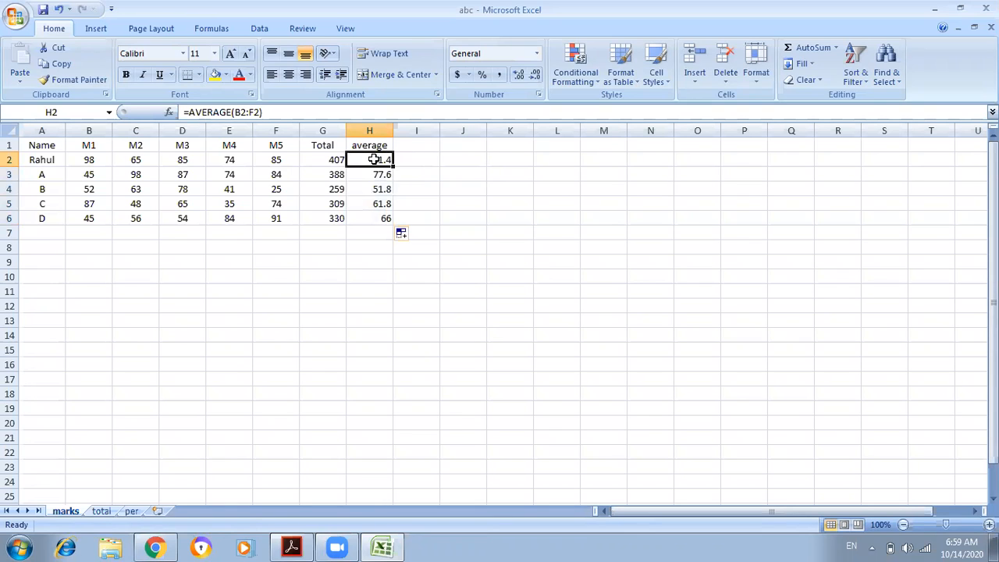
click(562, 140)
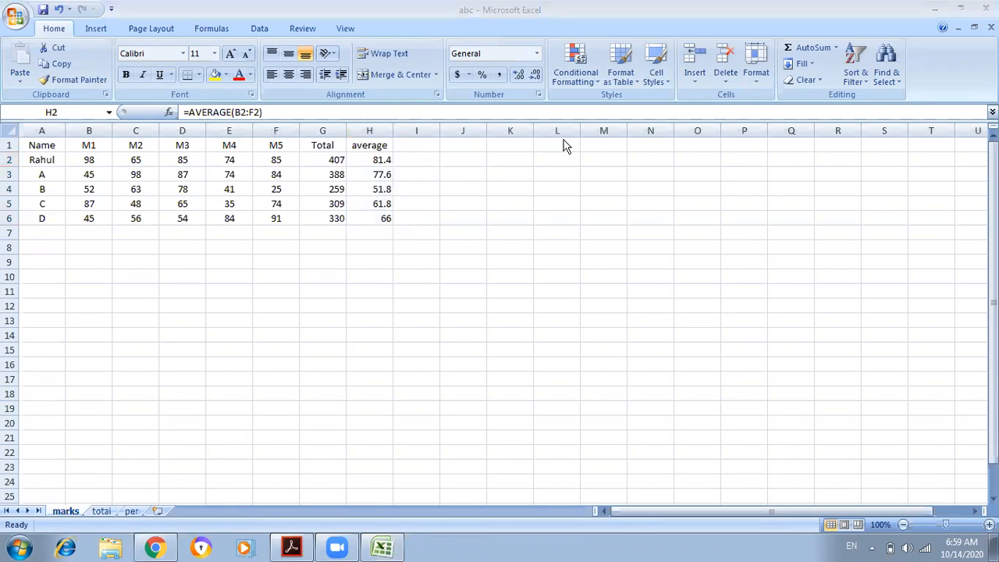
double_click(406, 160)
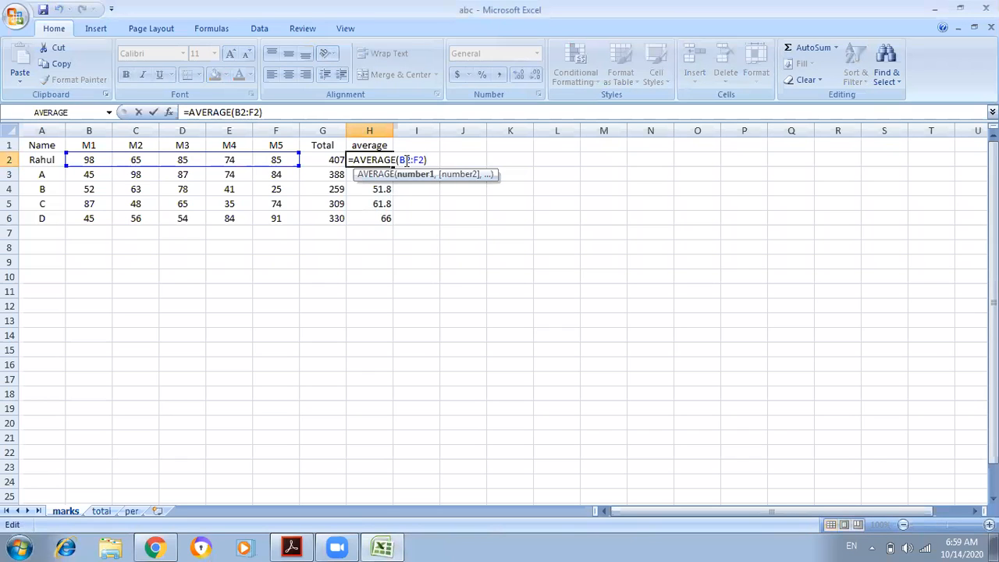
key(Return)
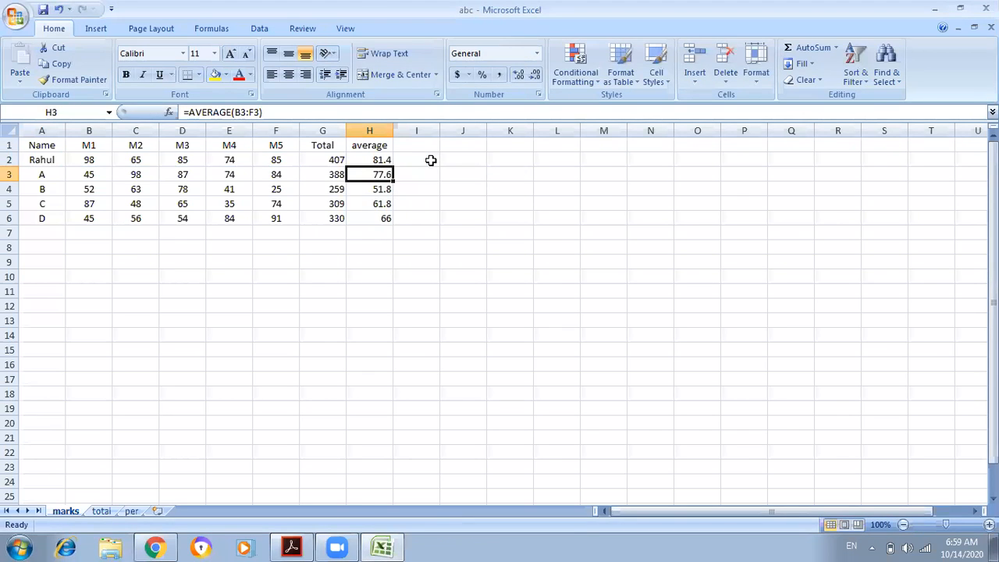
Step: Enter the formula =average(98,65,85,74,85) with typed-in marks in cell I2
click(430, 160)
text(=)
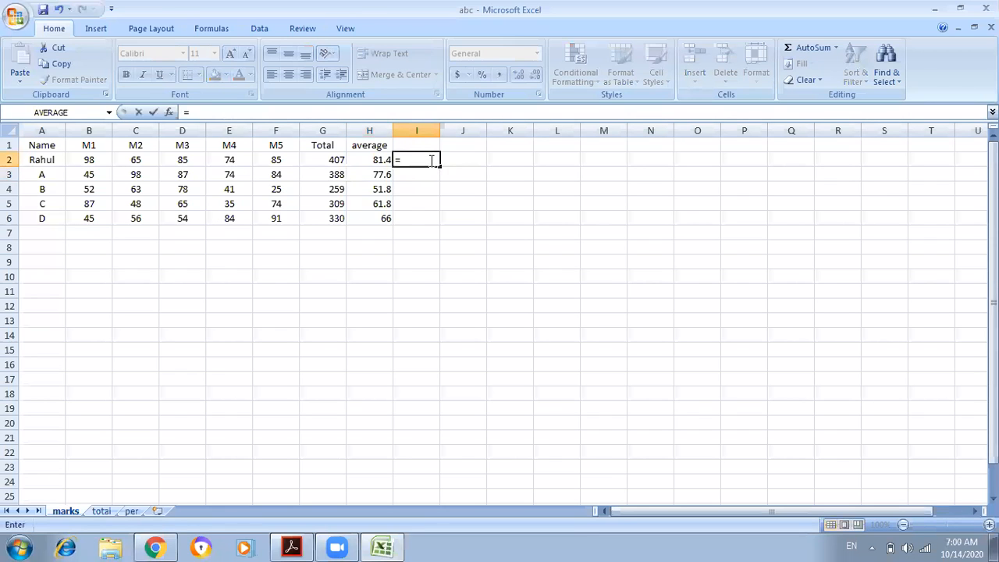
text(average()
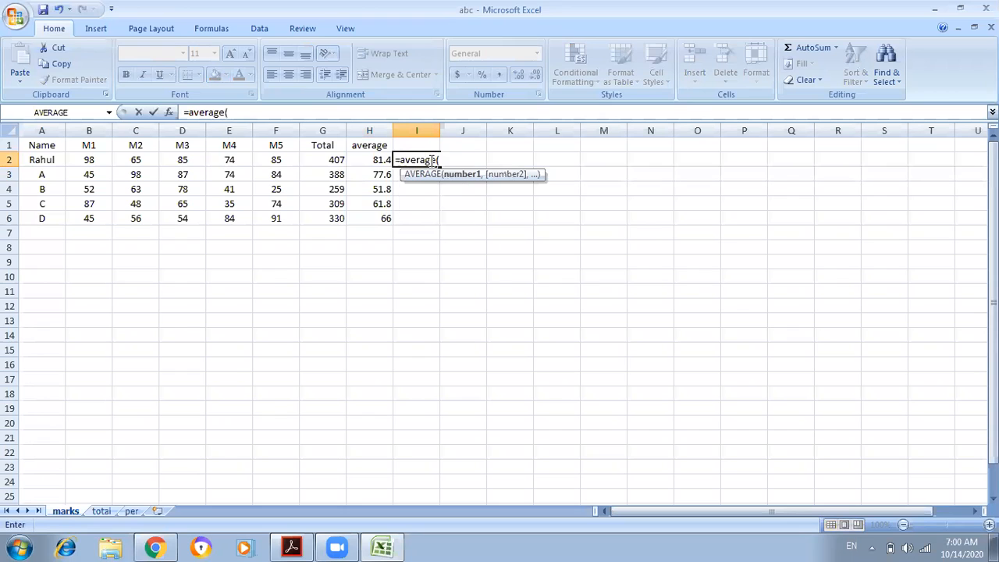
text(98,)
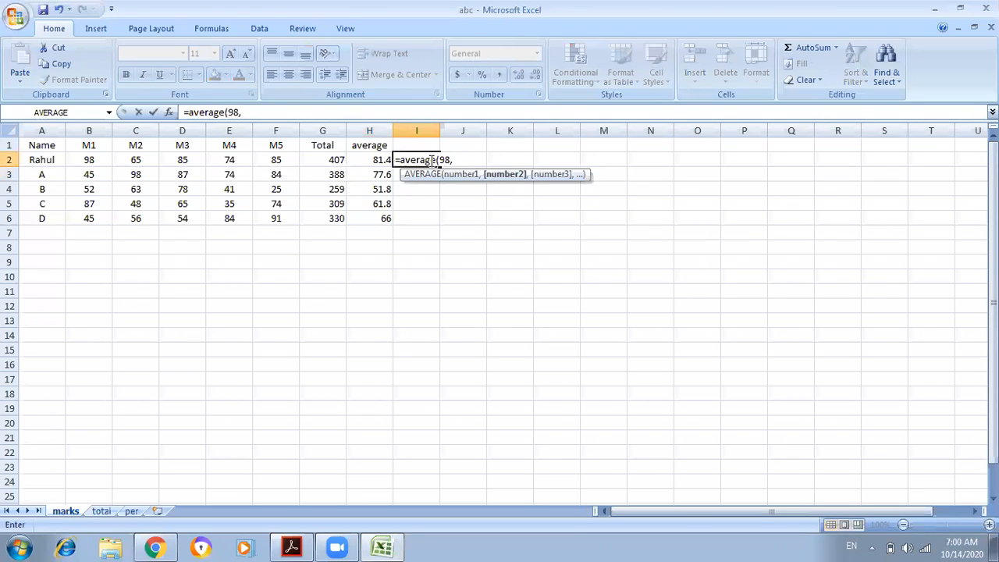
text(65,85)
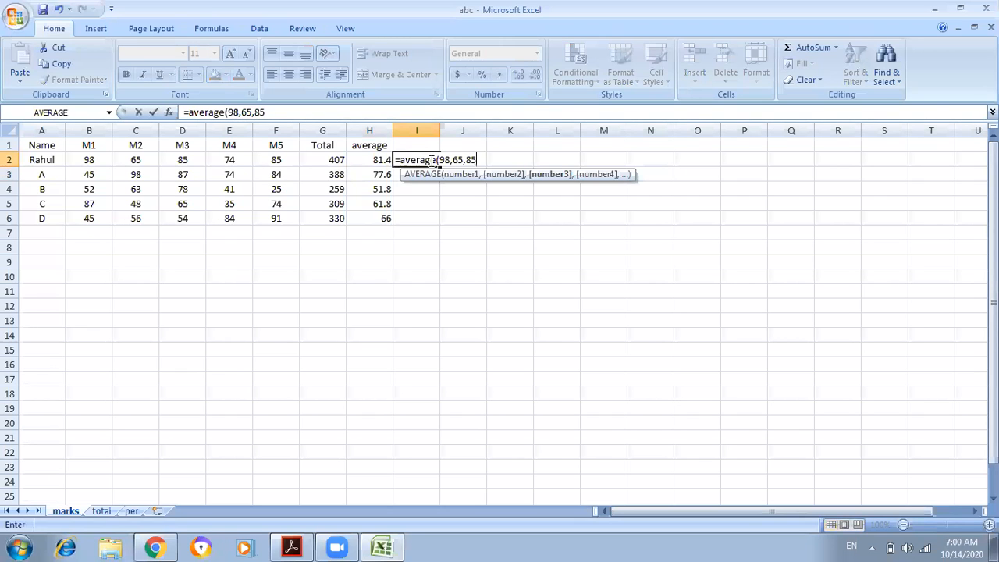
text(,74)
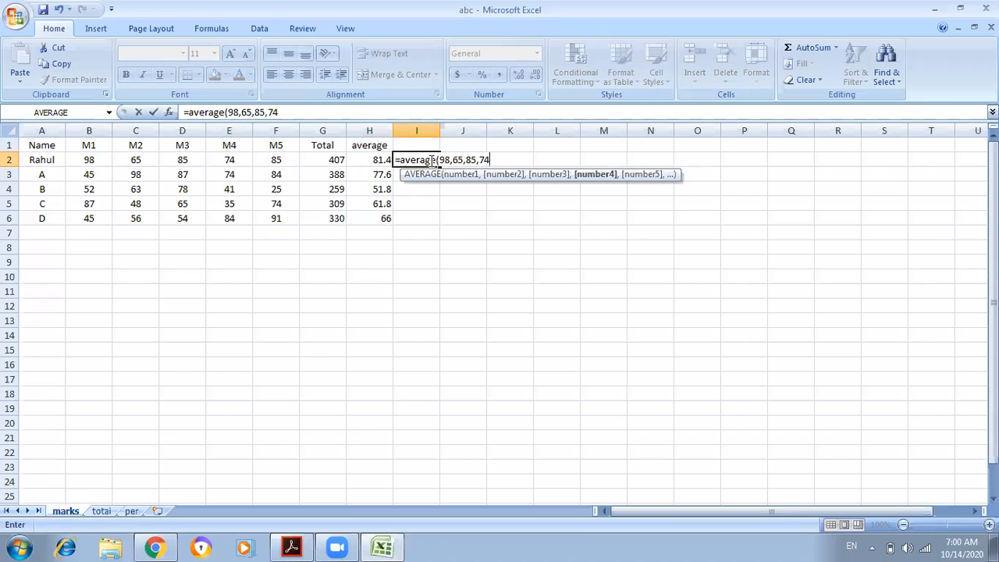
text(,85))
key(Return)
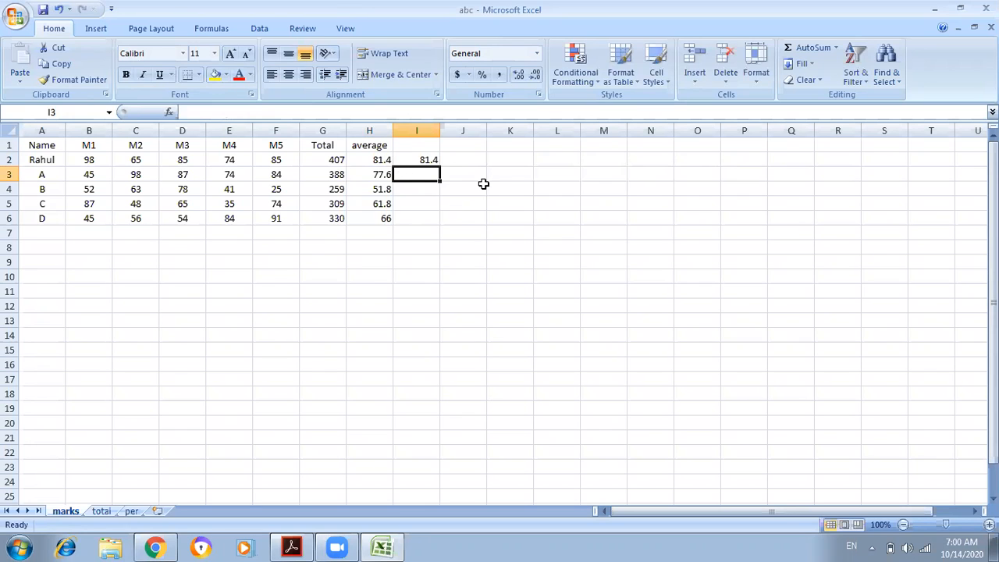
Step: Fill the typed-number AVERAGE formula from I2 down through I6
click(432, 162)
drag(440, 167, 439, 225)
click(488, 194)
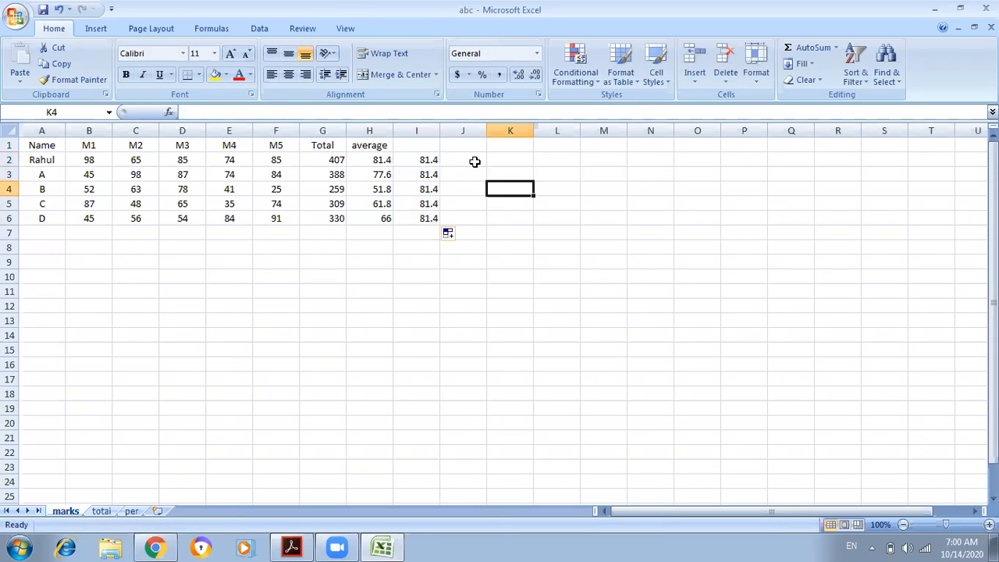
Step: Enter the formula =average(b2,c2,d2,e2,f2) with individual cell references in cell J2
click(470, 160)
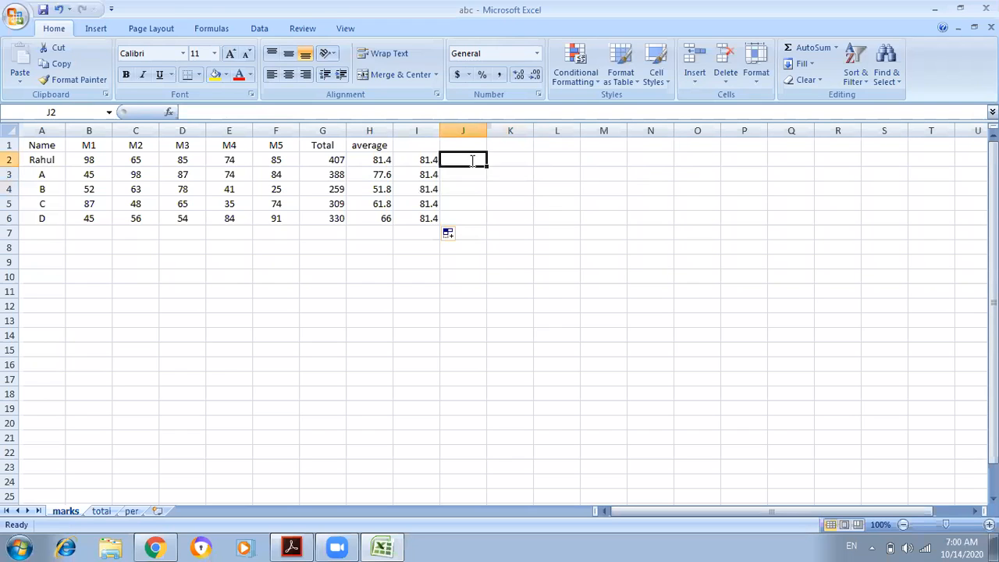
text(=ave)
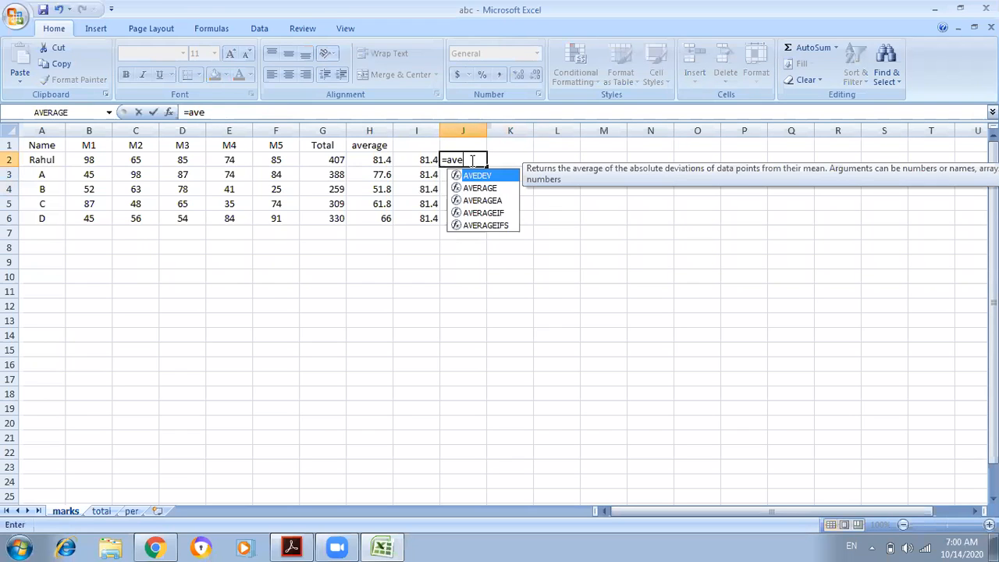
text(rage()
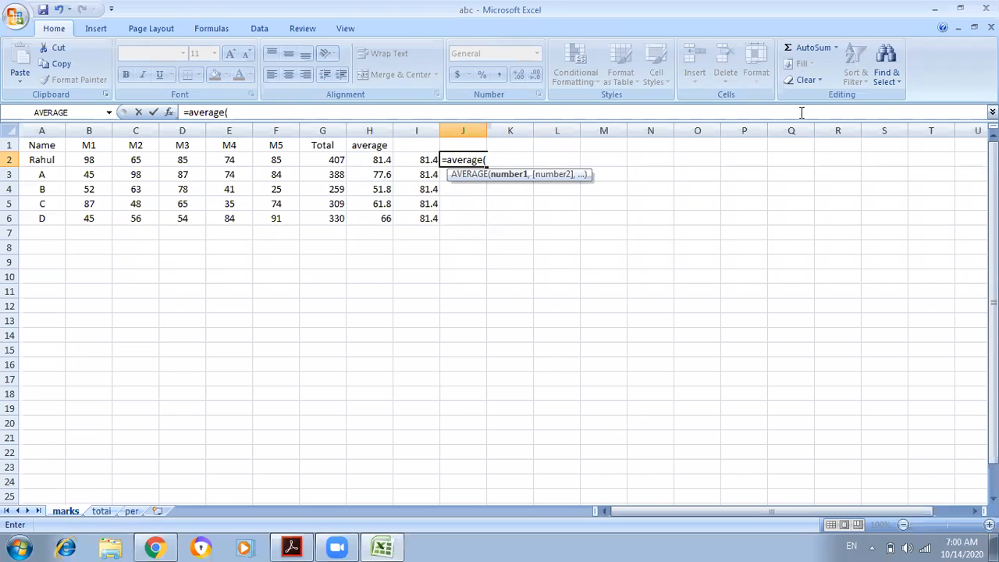
text(b2,)
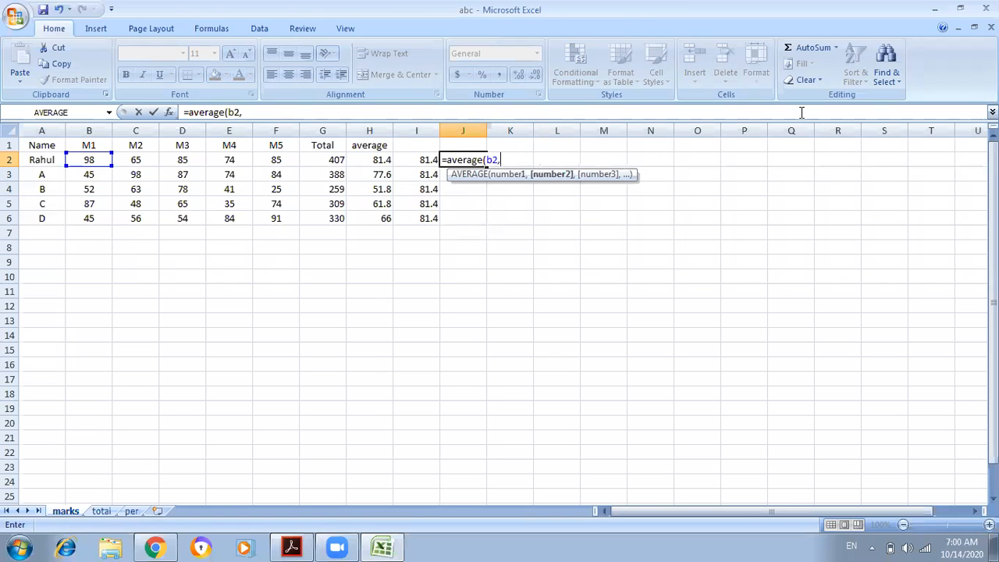
text(c2,d2)
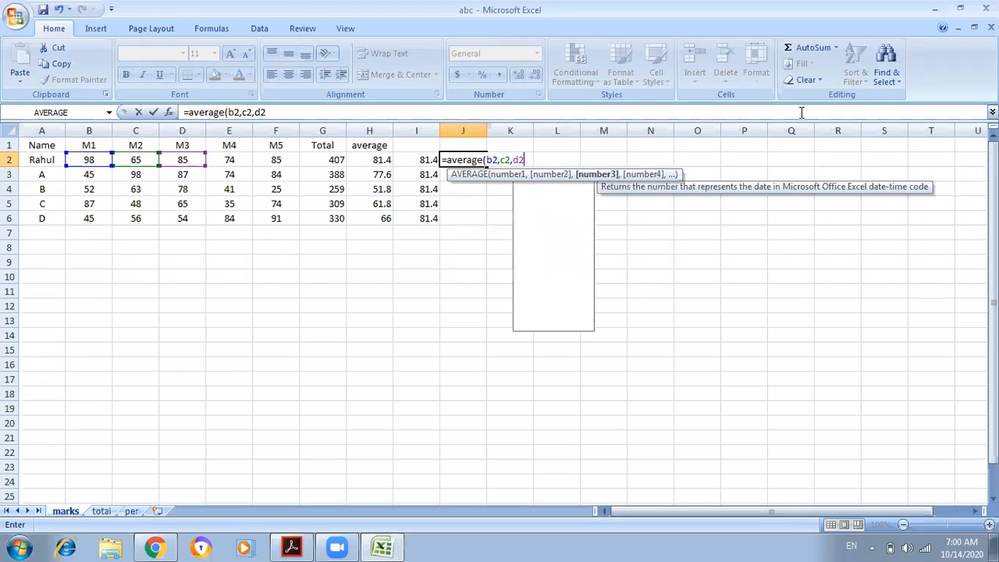
text(,e2,f2))
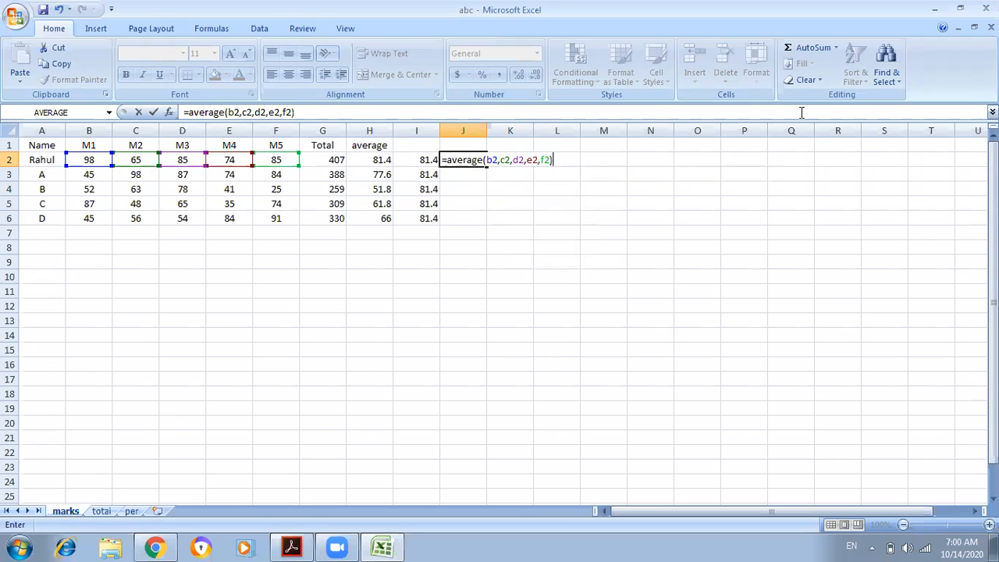
key(Return)
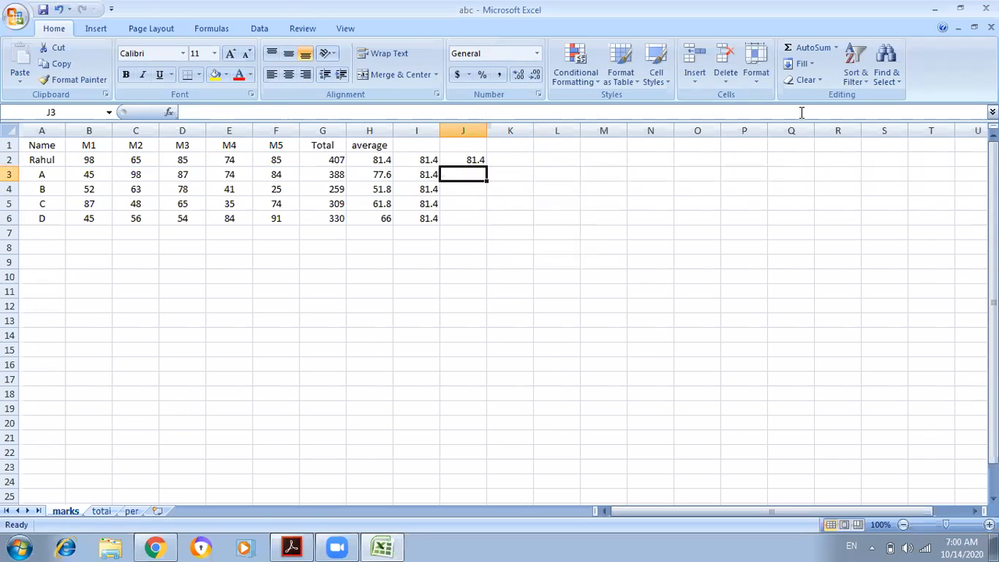
Step: Fill the cell-reference AVERAGE formula from J2 down through J6
click(465, 160)
drag(485, 219, 484, 224)
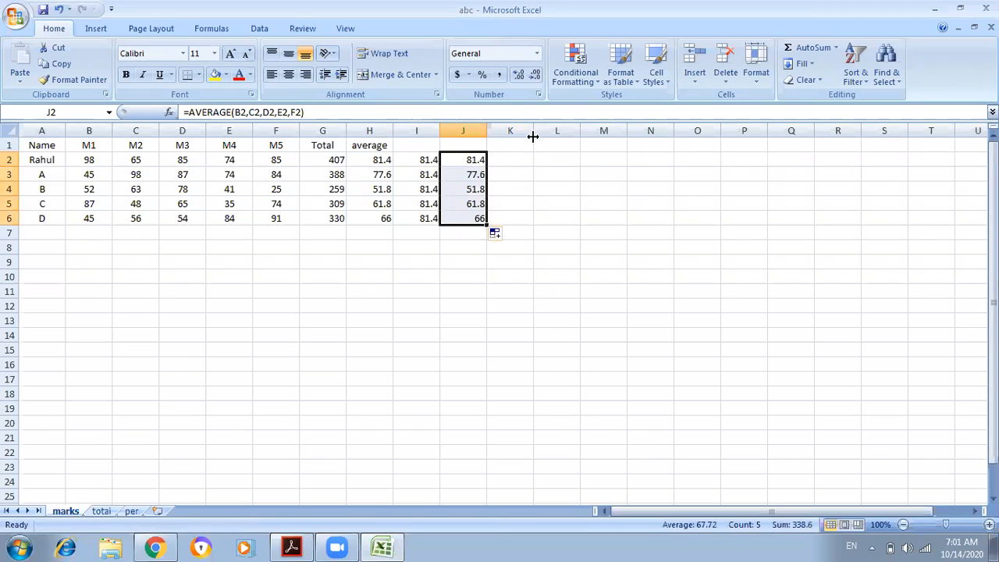
click(511, 171)
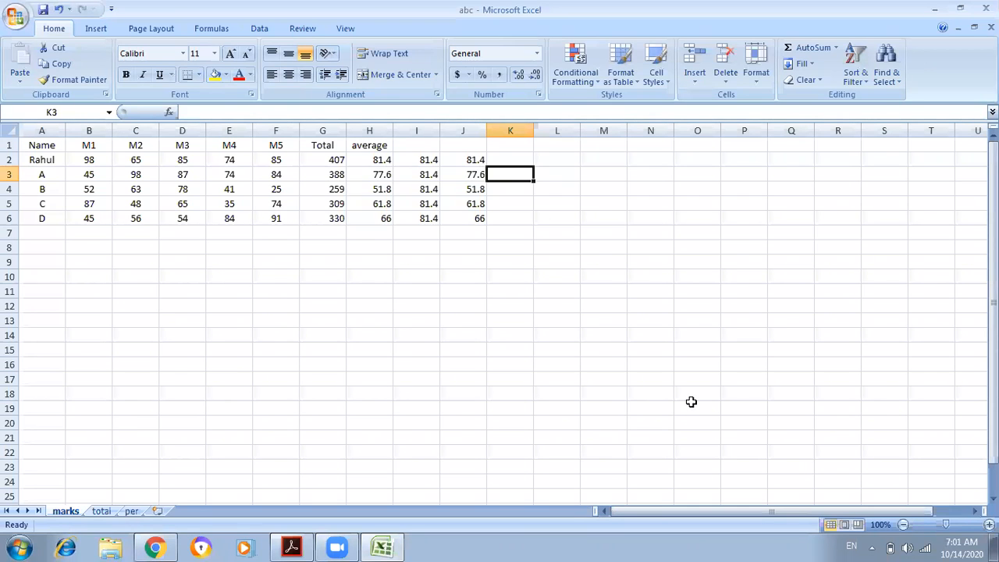
click(549, 172)
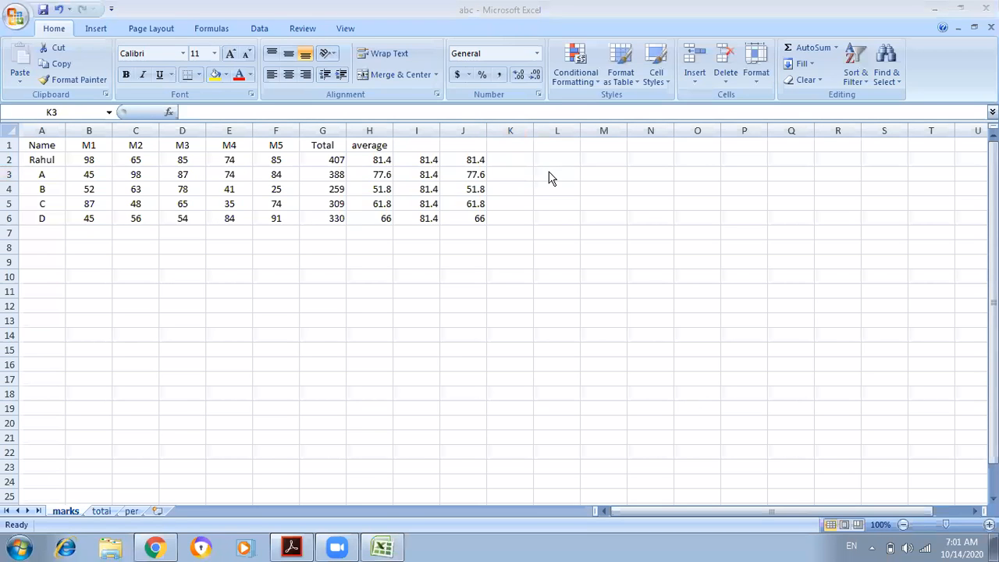
Step: Clear the extra demonstration averages from the range I2:J6
click(294, 548)
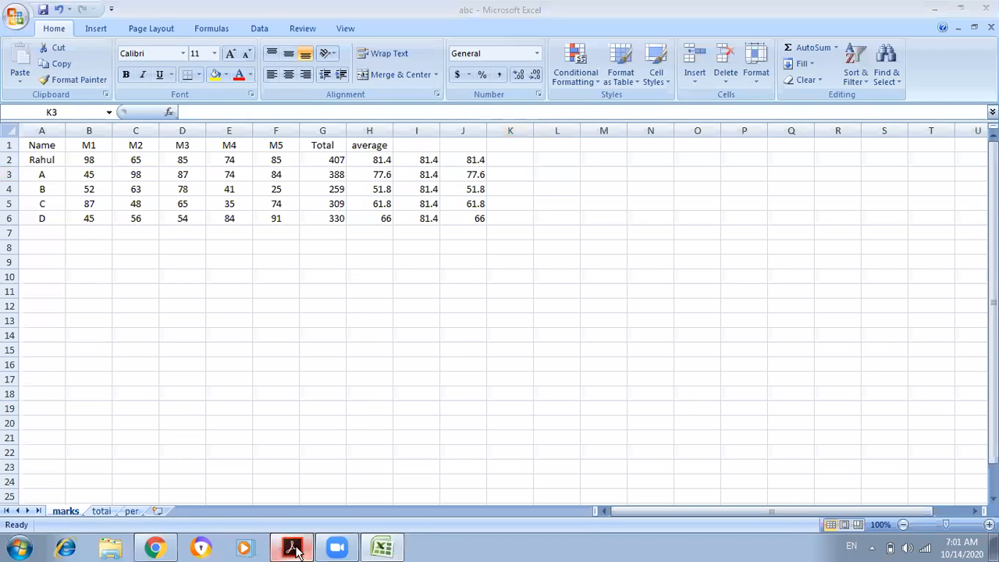
click(393, 551)
drag(407, 157, 474, 212)
key(Delete)
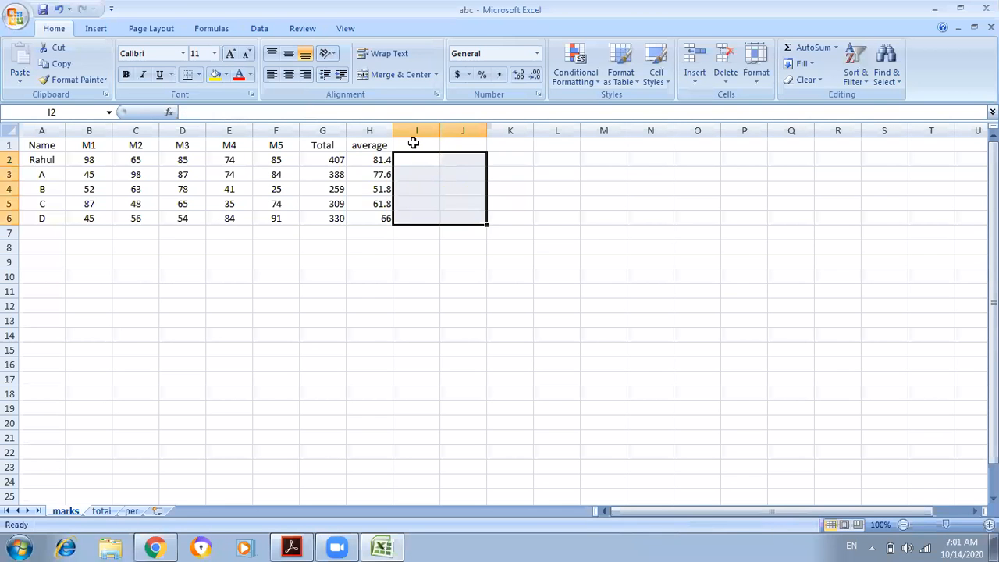
Step: Enter the column heading "Max" in cell I1
click(414, 144)
text(Ma)
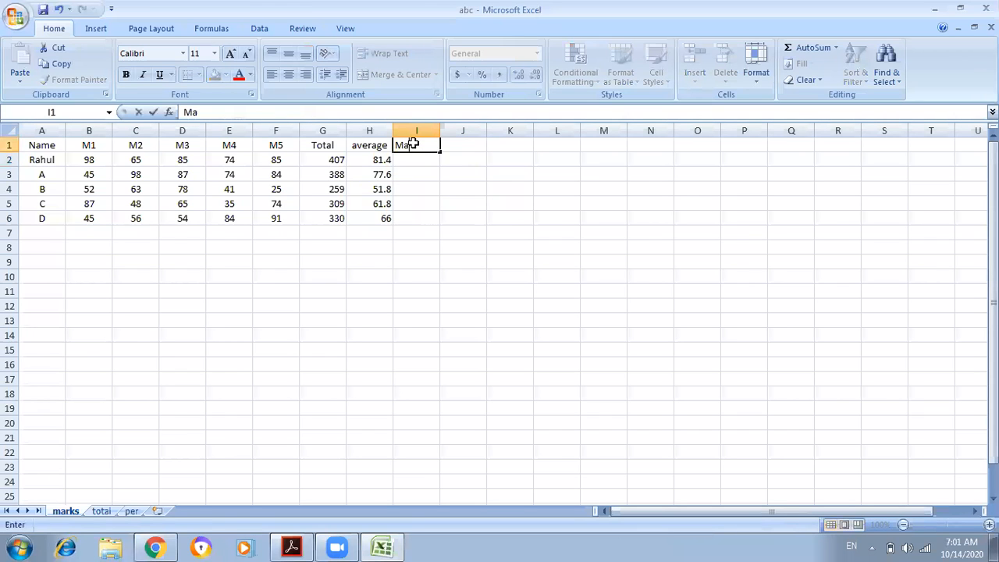
text(x)
Step: Enter the formula =max(b2:f2) in cell I2 to find the first student's highest mark
click(417, 158)
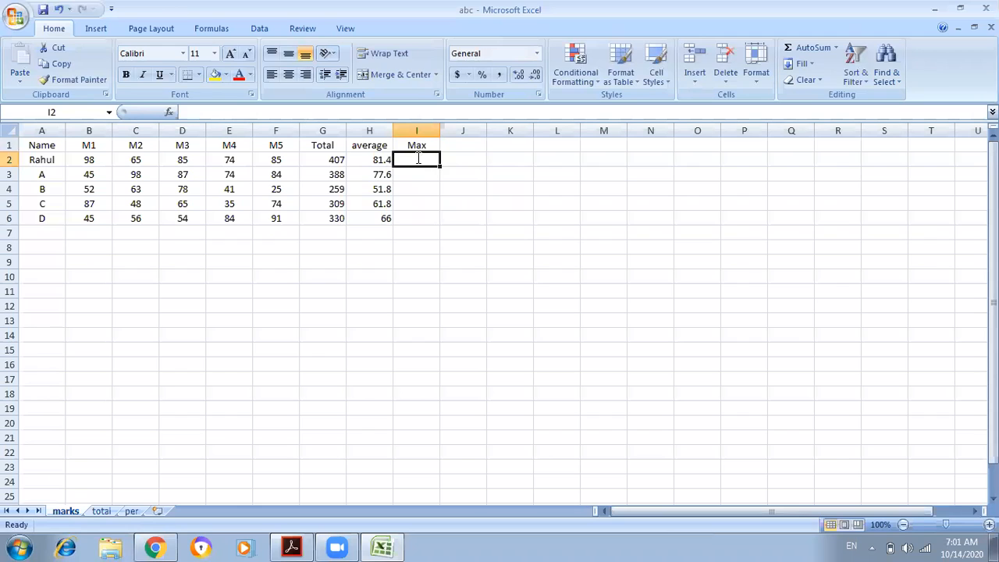
text(=max()
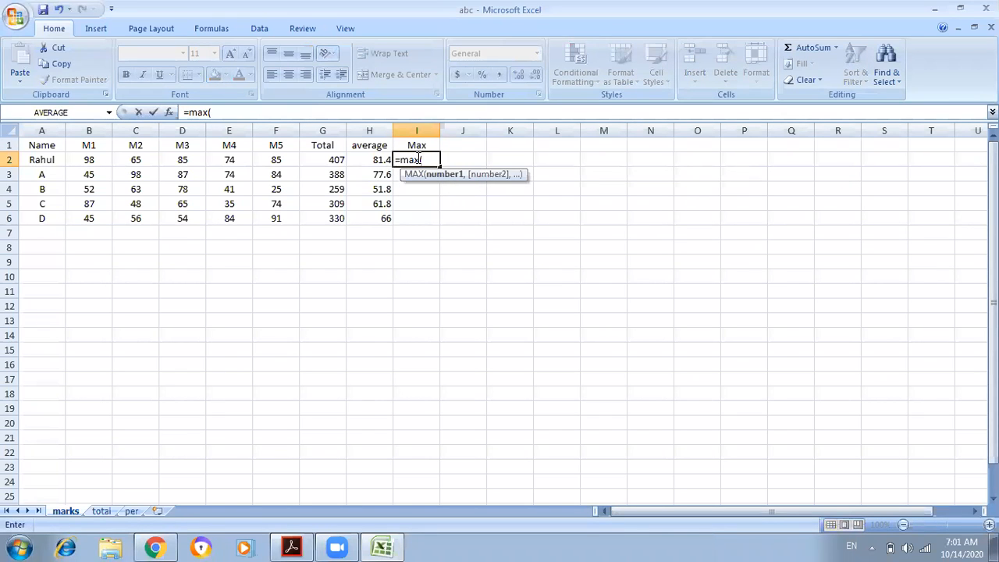
text(b2:)
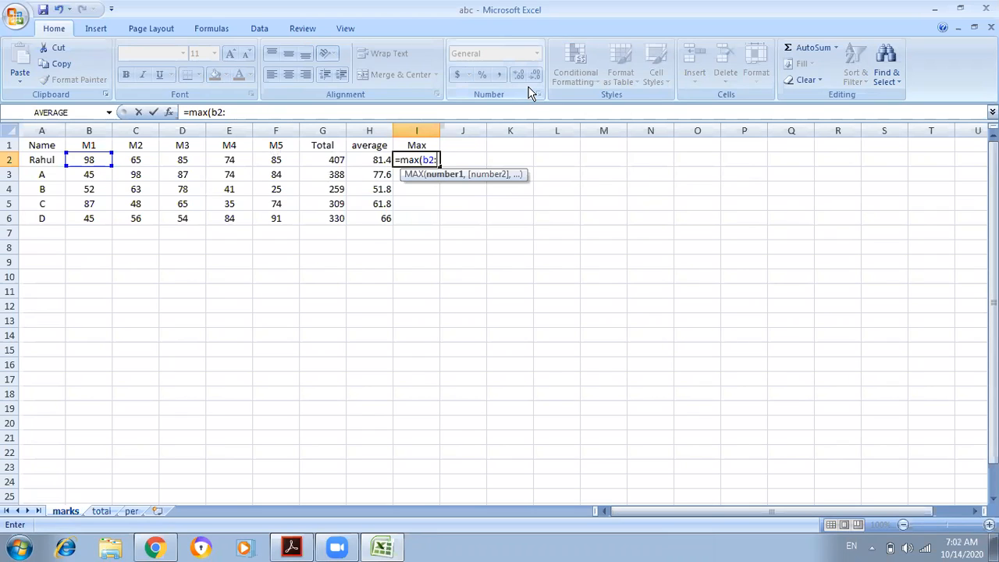
text(f2))
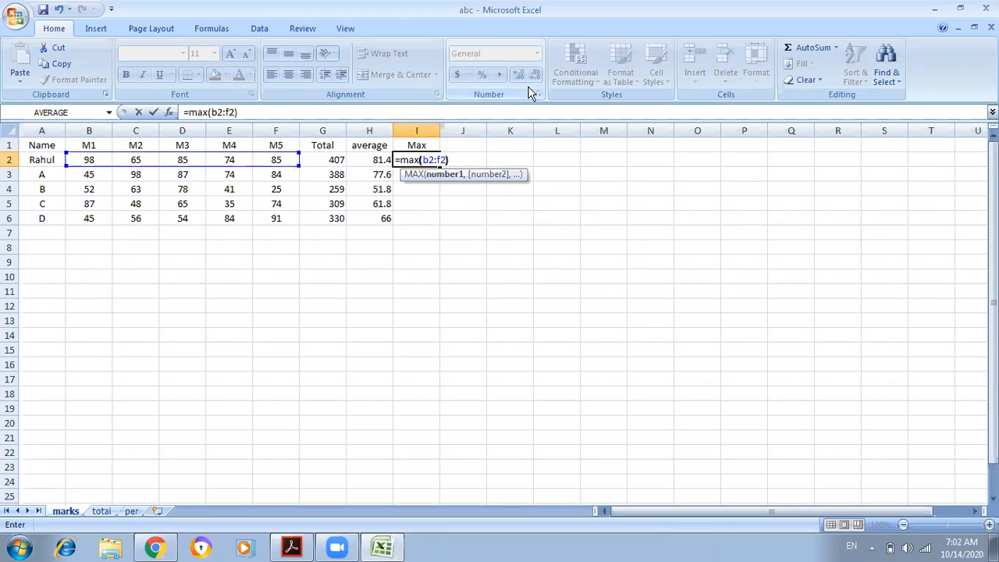
key(Return)
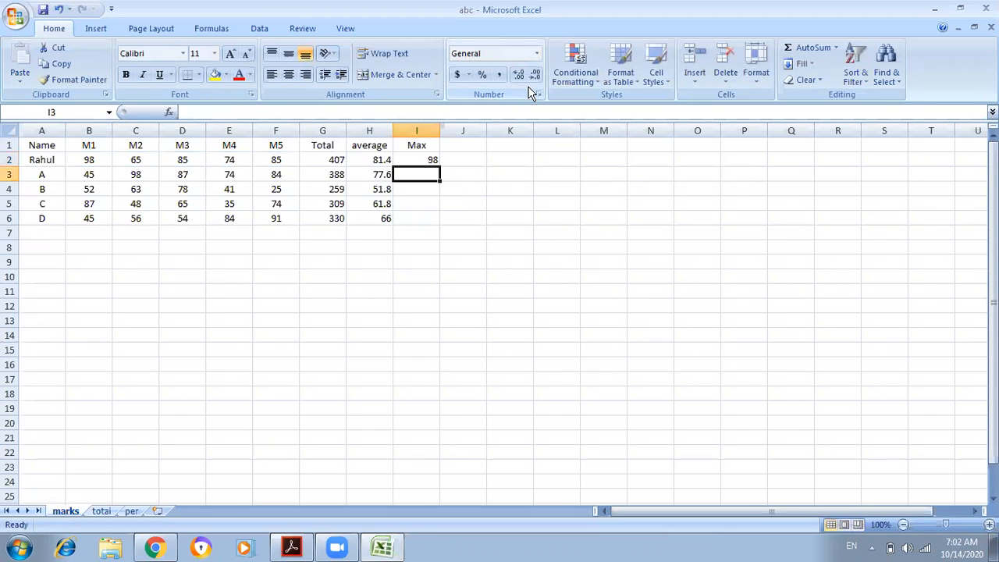
Step: Fill the MAX formula from I2 down through I6
click(91, 161)
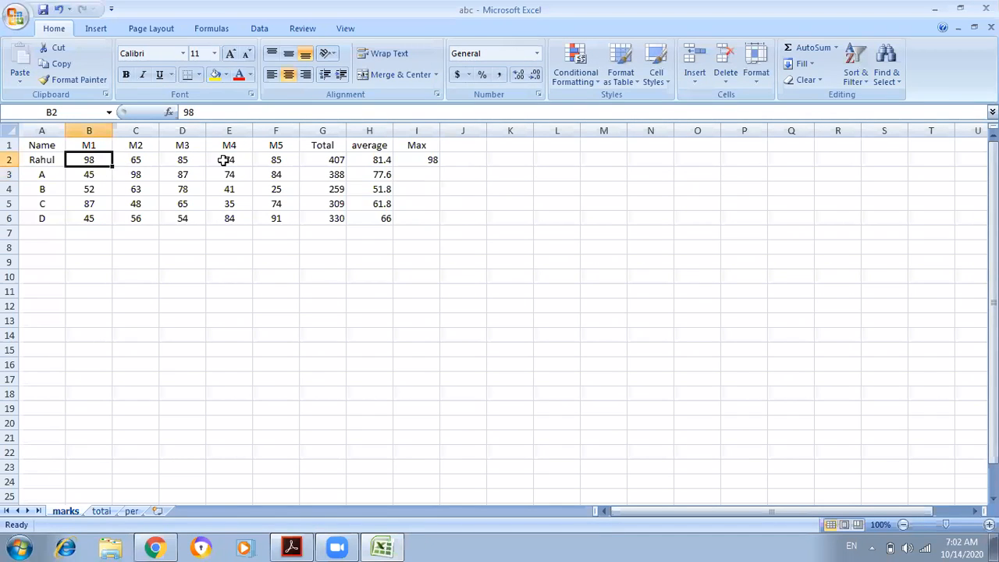
click(408, 159)
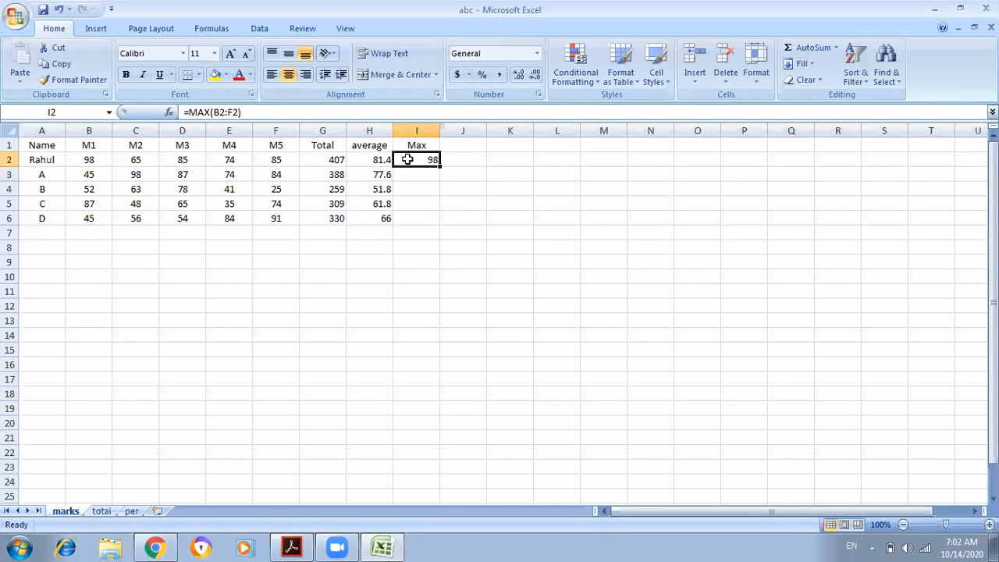
drag(440, 165, 431, 220)
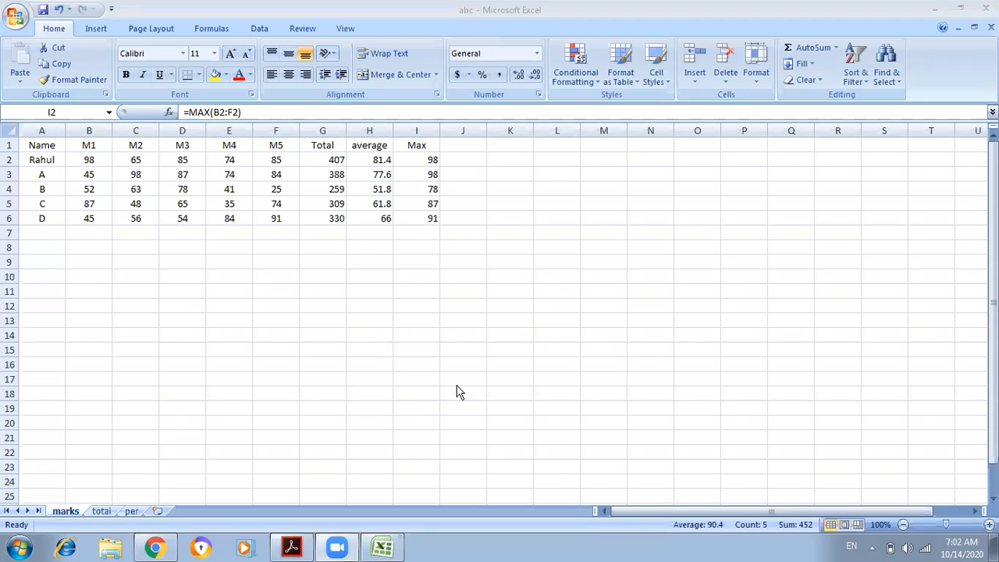
Step: Consult the function notes in the Adobe Acrobat Reader PDF, return to Excel and enter the column heading "Min" in cell J1
click(290, 550)
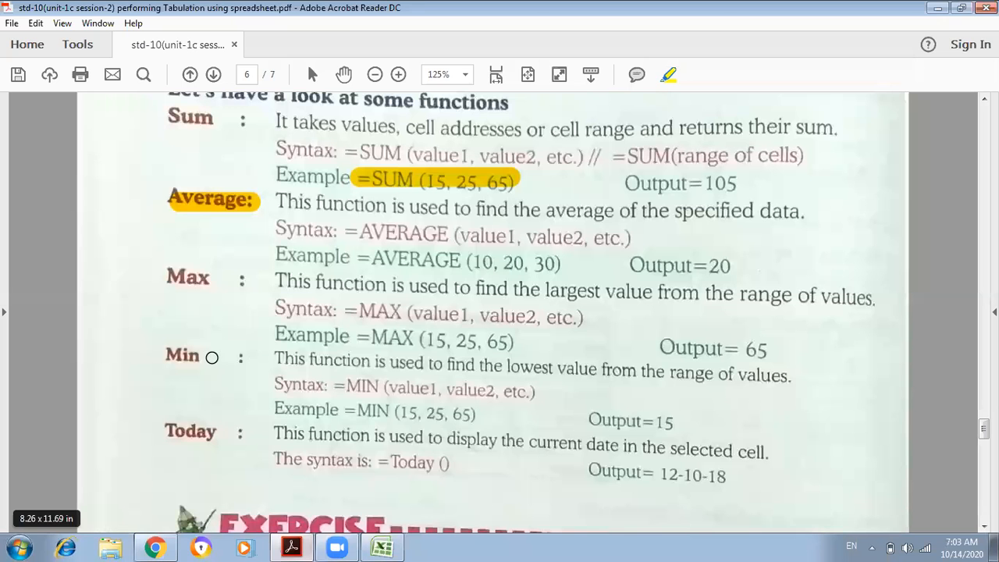
click(377, 551)
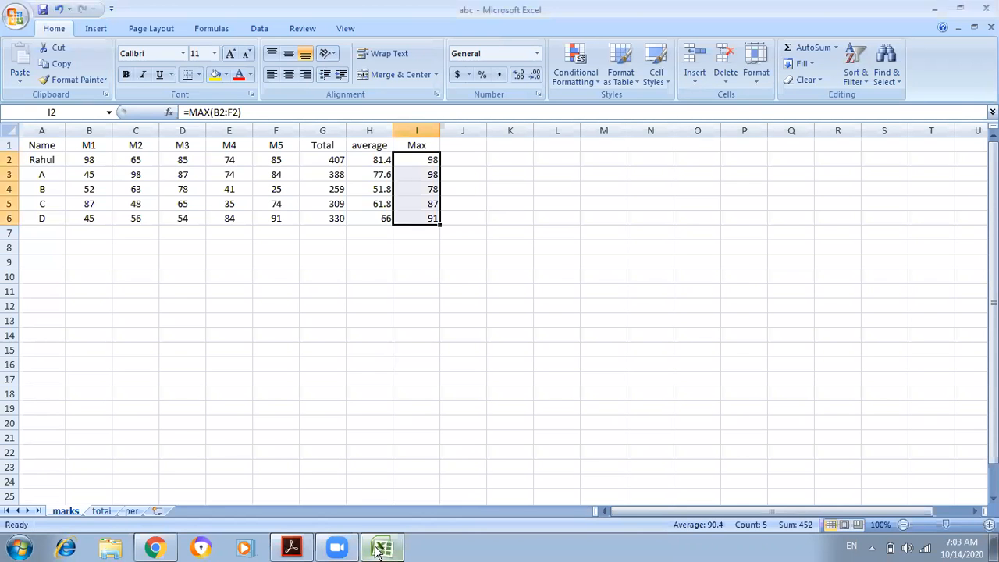
click(465, 148)
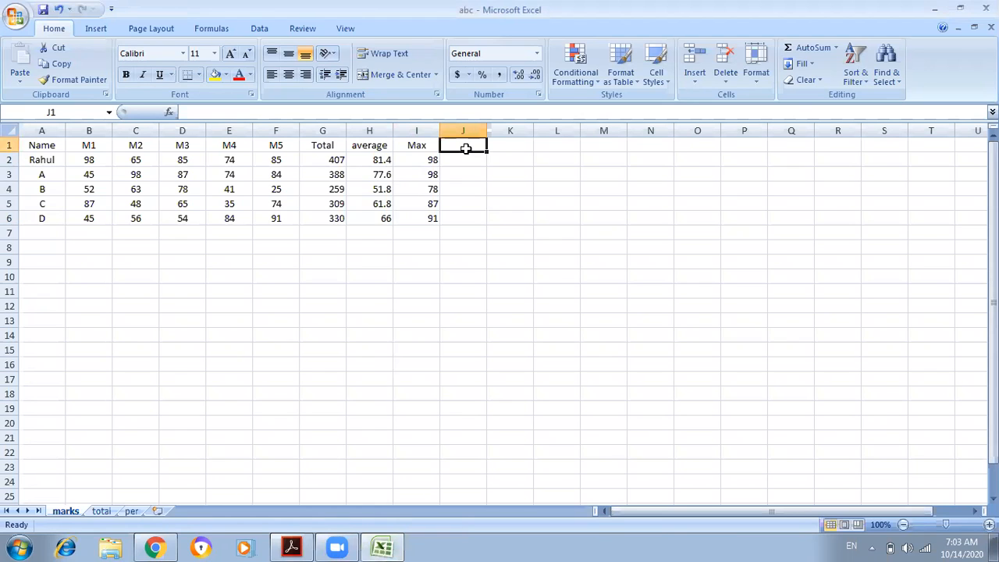
text(Mi)
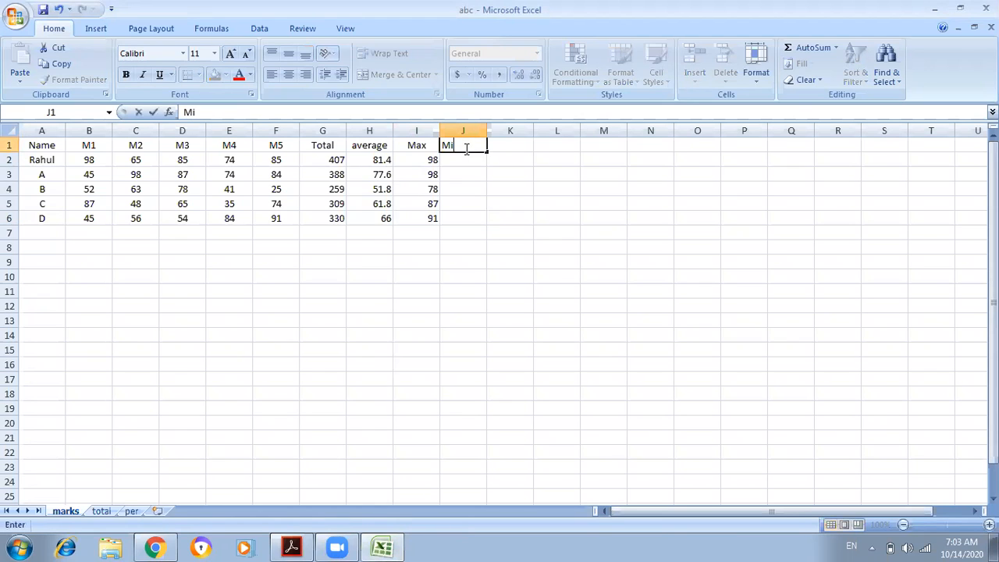
text(n)
key(Return)
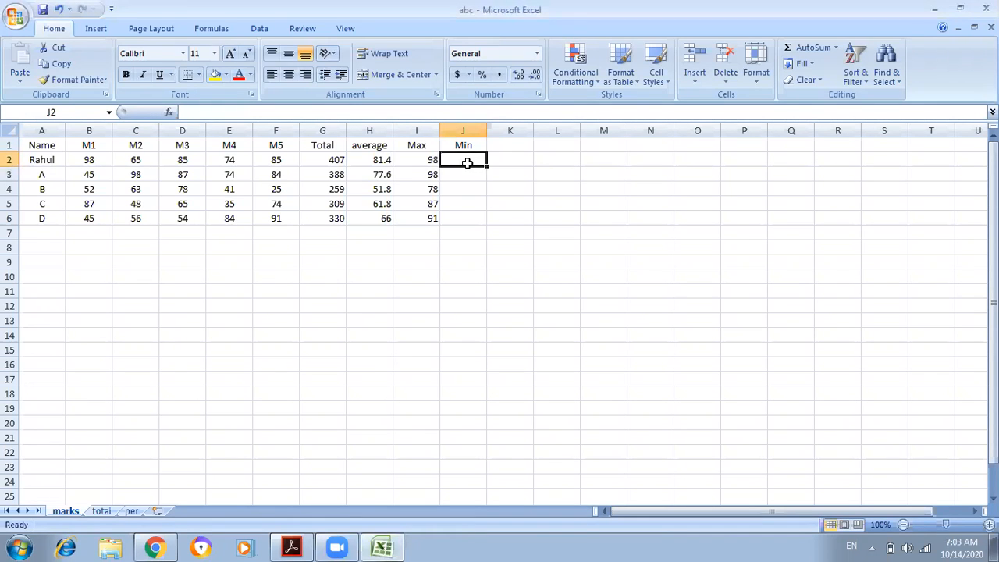
Step: Enter the formula =Min(b2:f2) in cell J2 and fill it down through J6
text(=M)
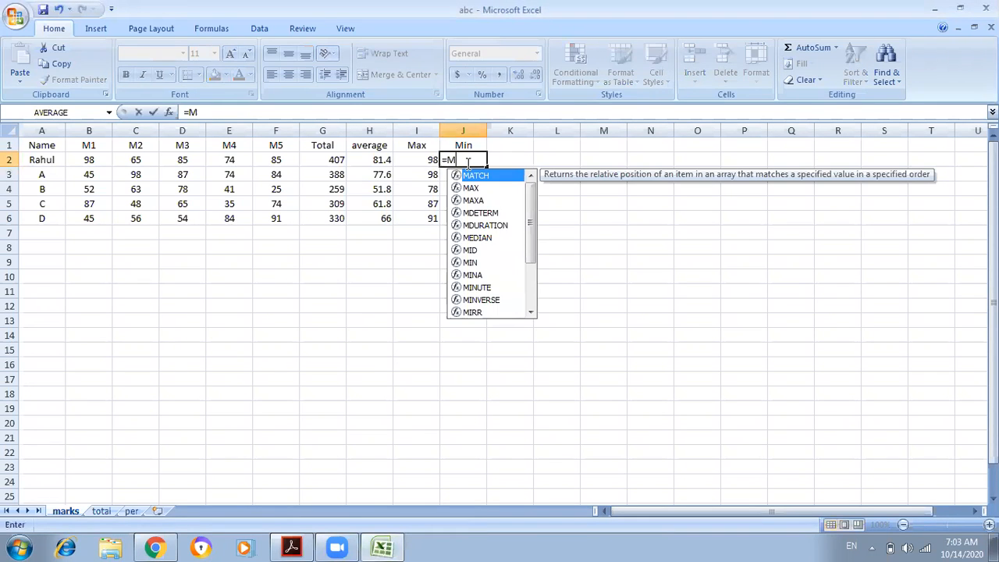
text(in()
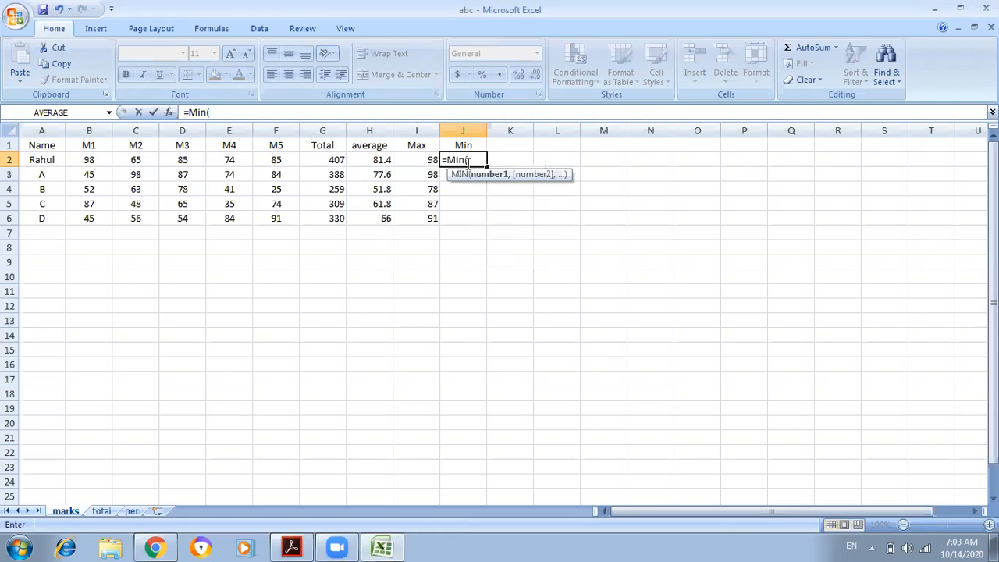
click(101, 164)
text(f2))
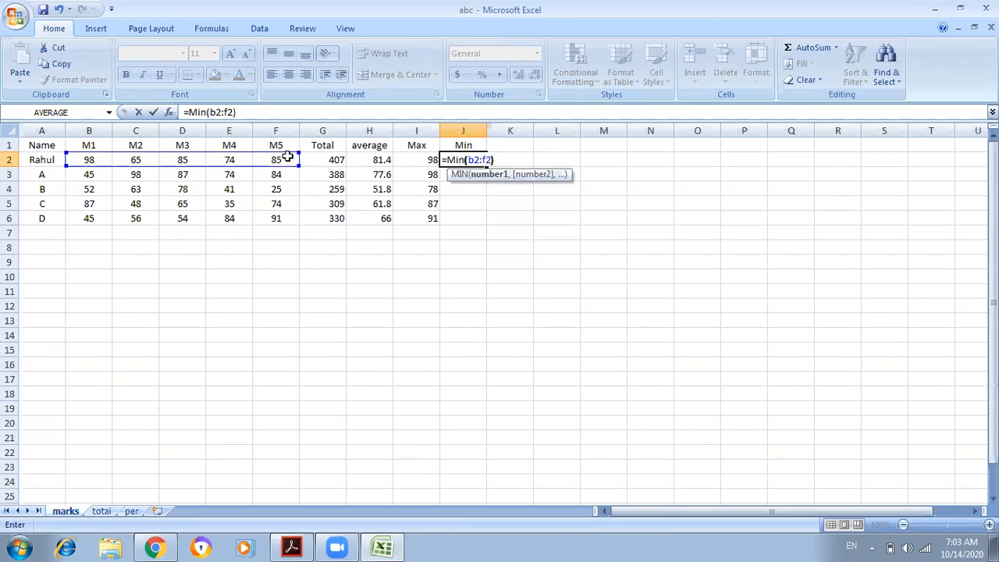
key(Return)
click(473, 160)
drag(488, 167, 483, 221)
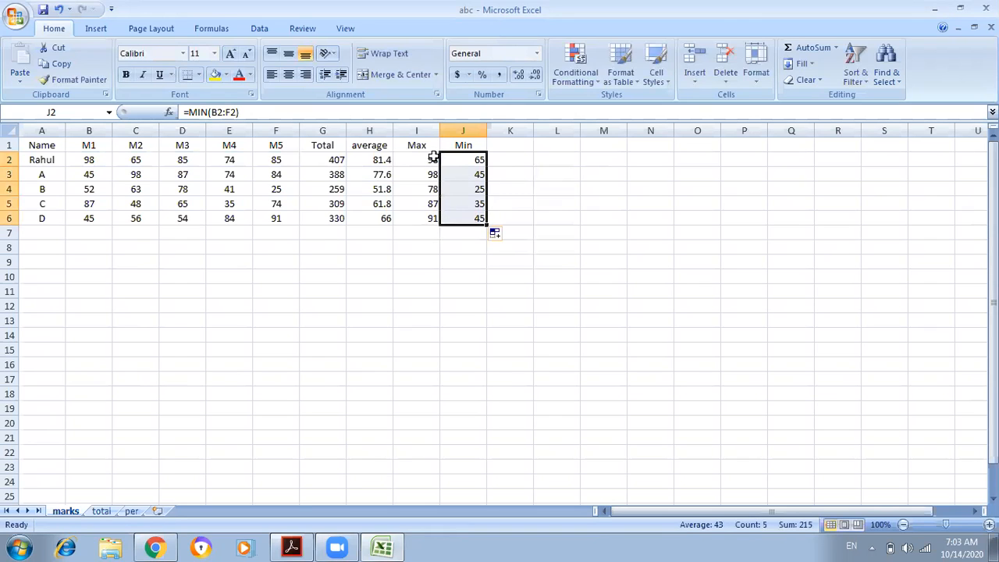
Step: Enter the formula =min(98,65,85,74,85) with the literal marks in cell K2
click(504, 160)
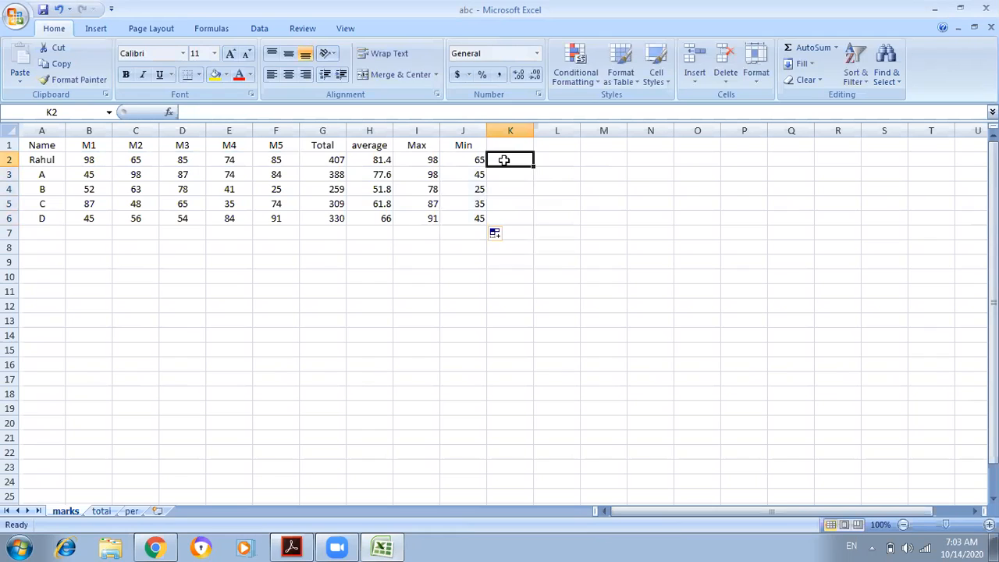
text(=)
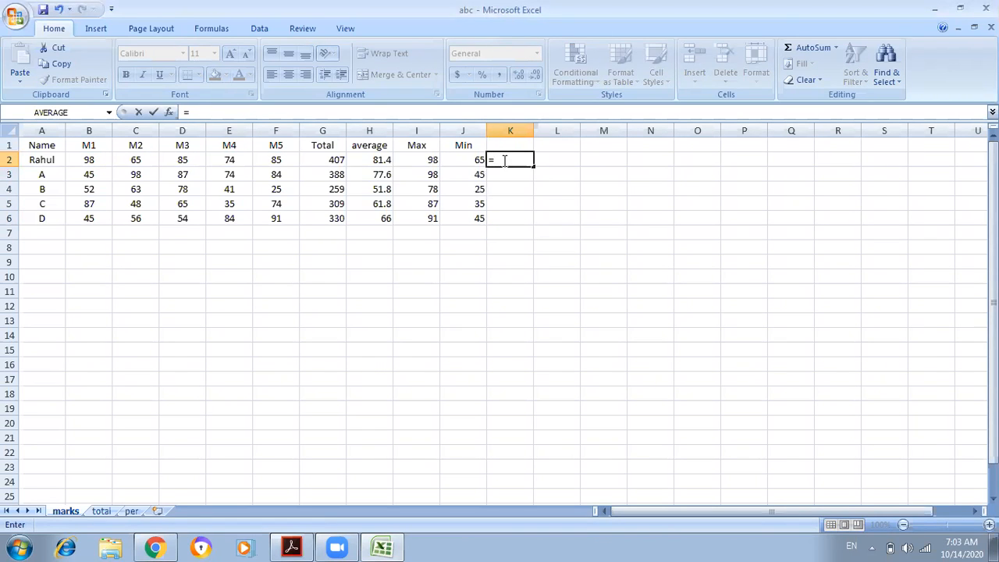
text(min()
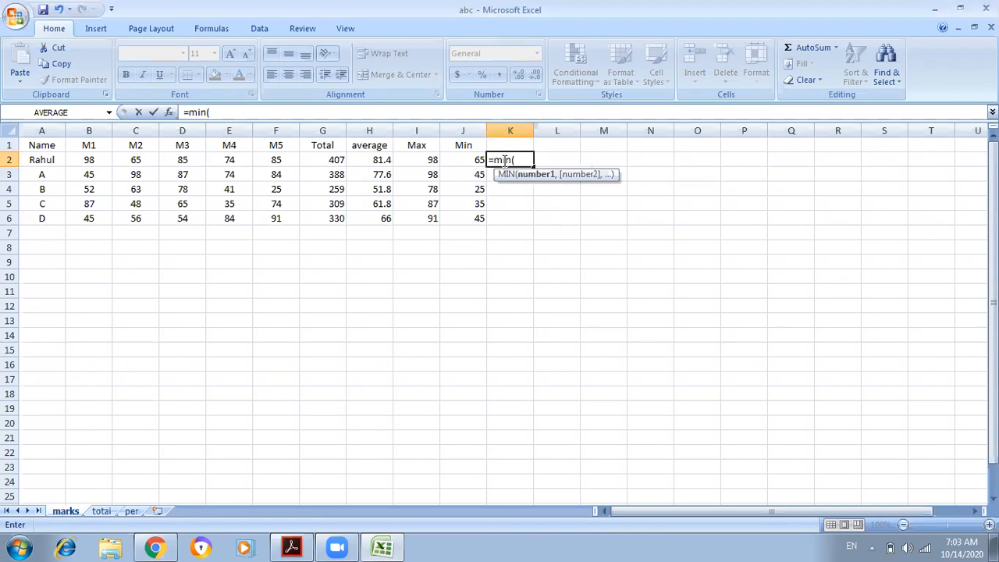
text(98,65)
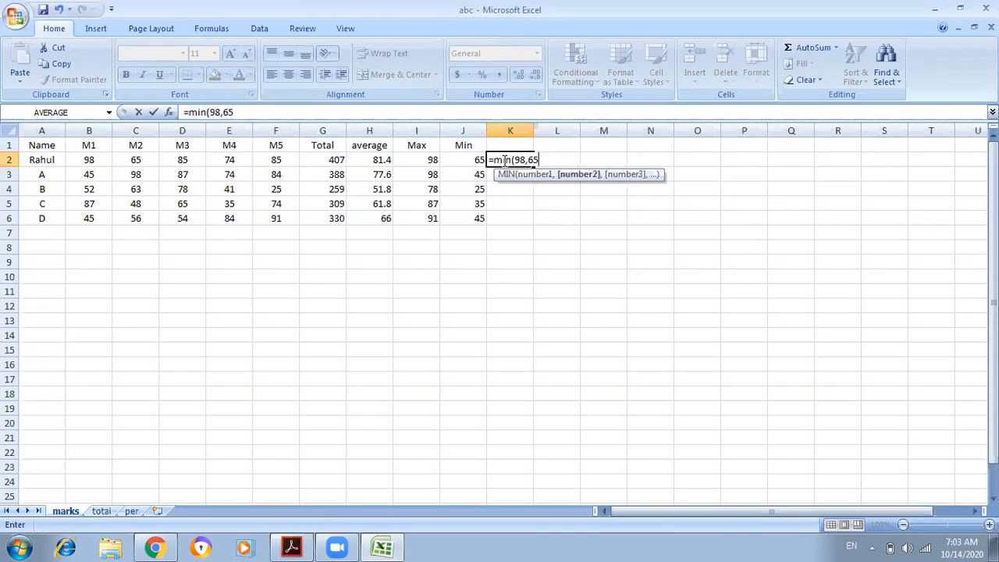
text(,85)
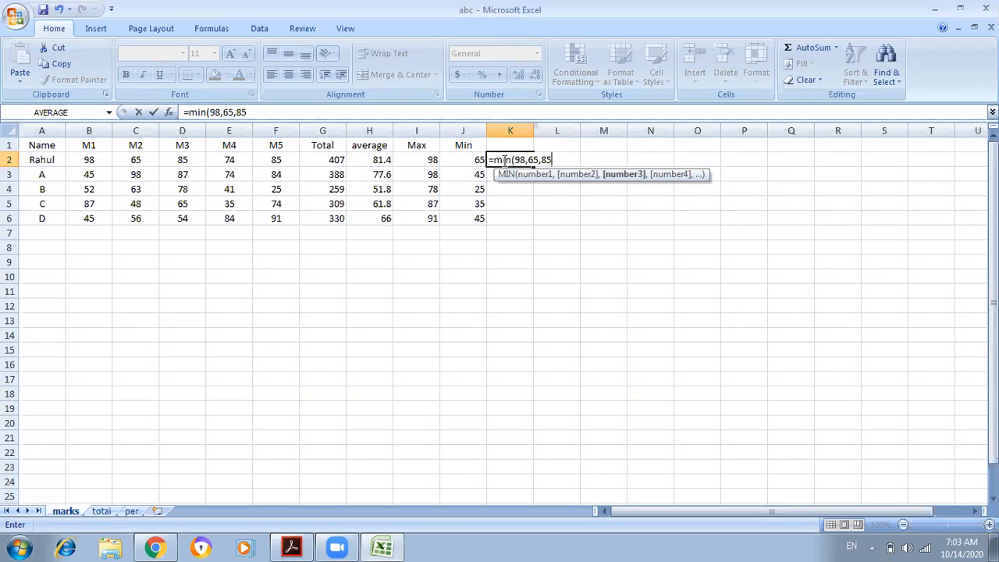
text(,74,)
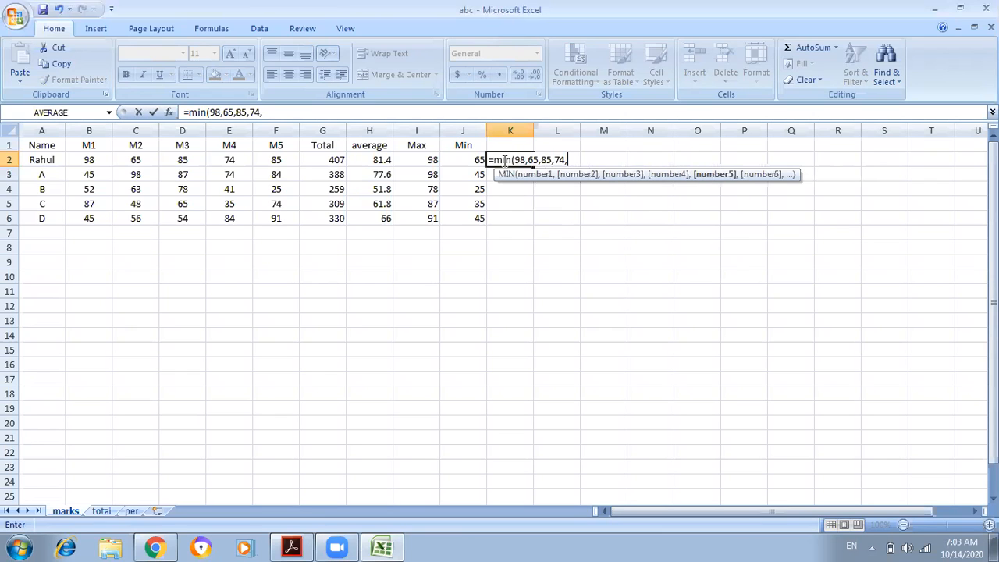
text(85)
key(Return)
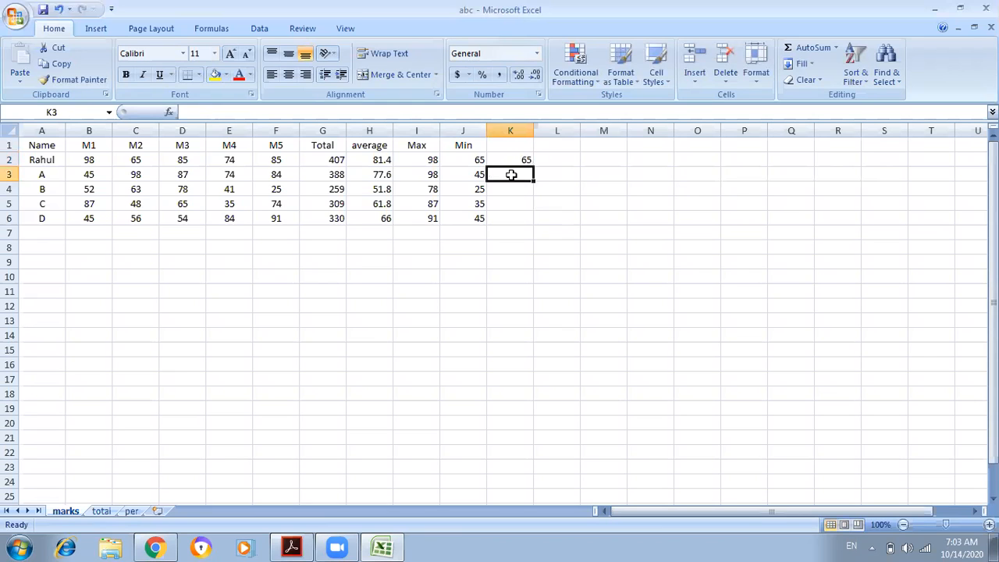
Step: Enter the formula =min(45,98,87,74,84) with the literal marks in cell K3
text(=)
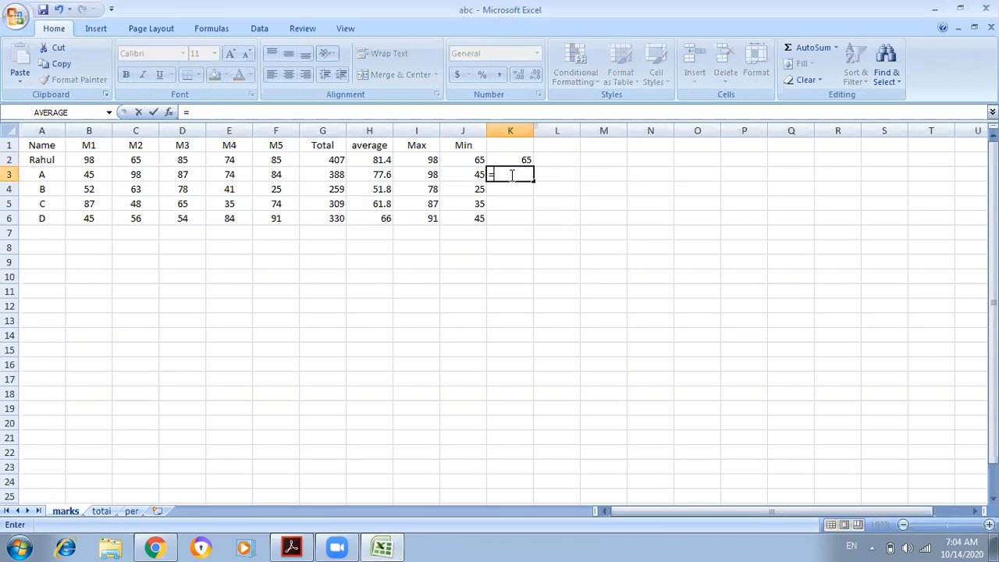
text(min)
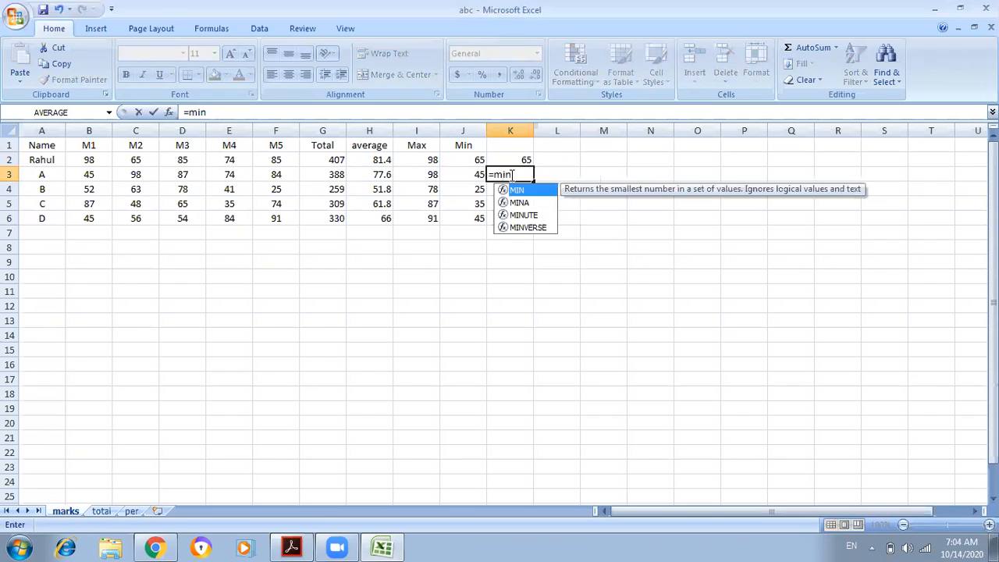
text((4)
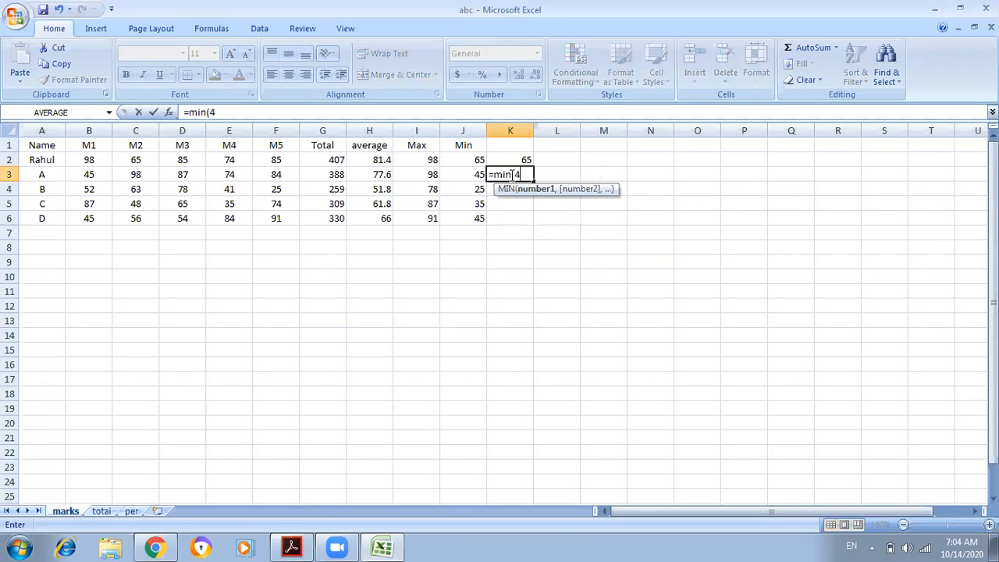
text(5,98)
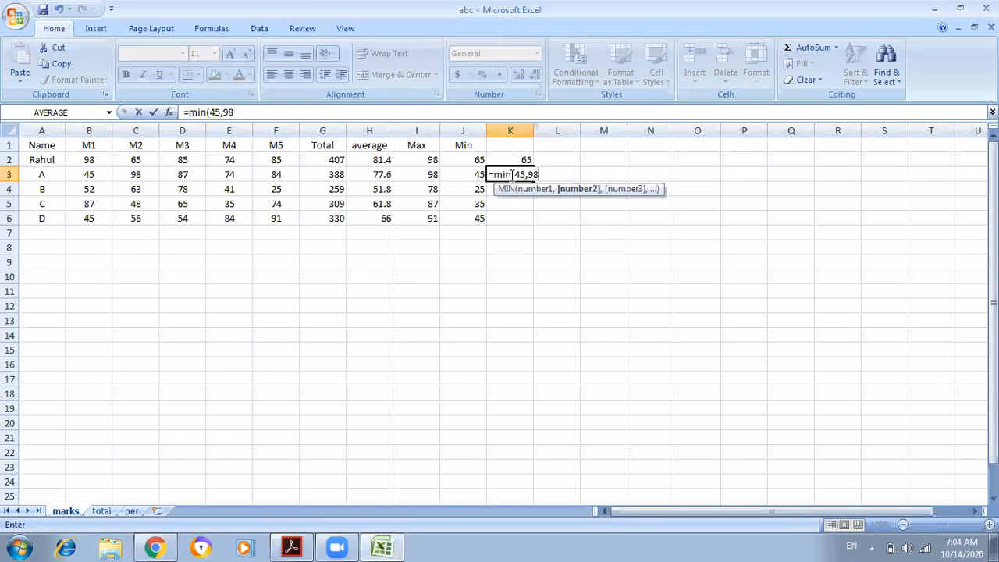
text(,87)
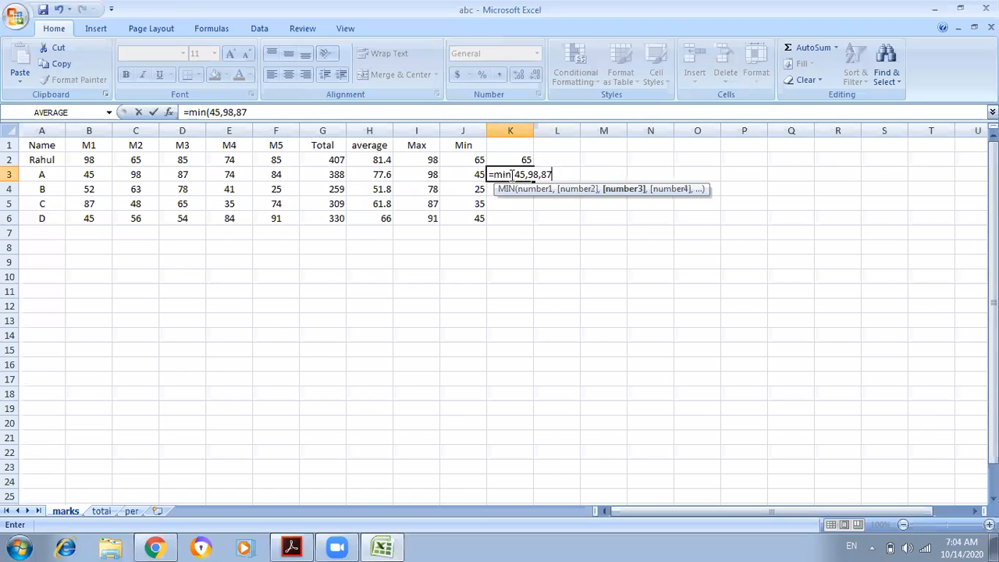
text(,74)
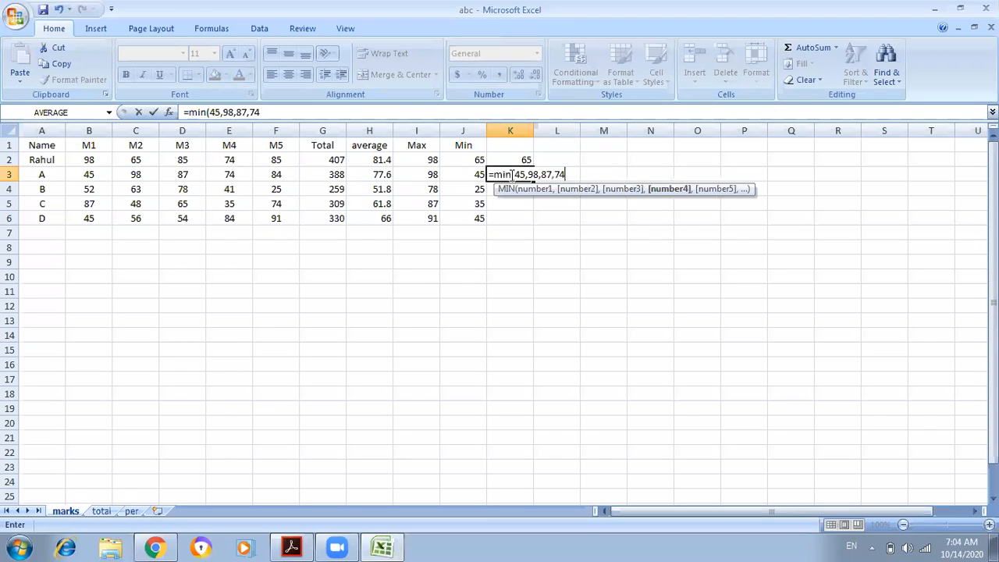
text(,84))
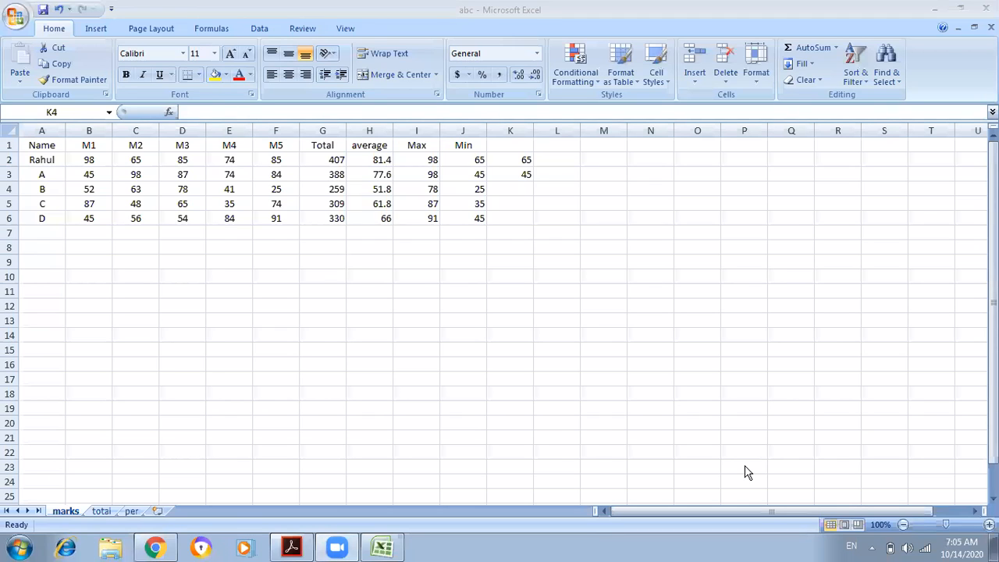
Step: Enter the formula =sum(b2:g2) in cell L2
click(555, 159)
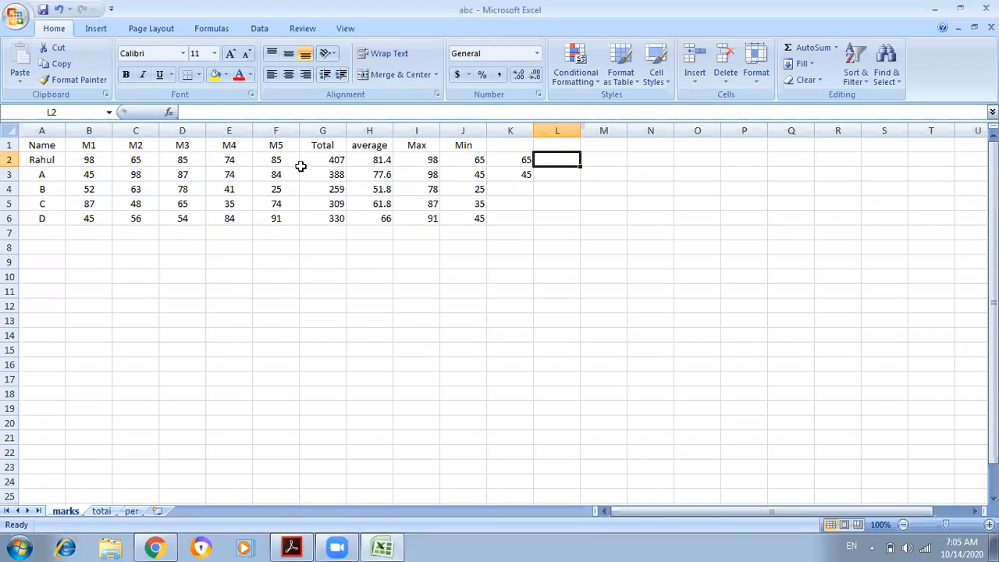
text(=sum)
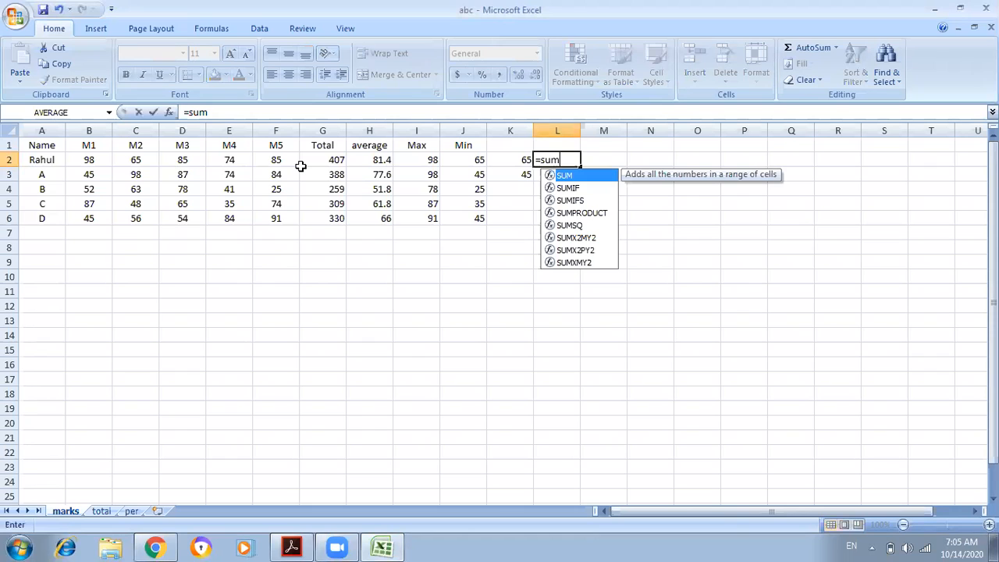
text((b2:)
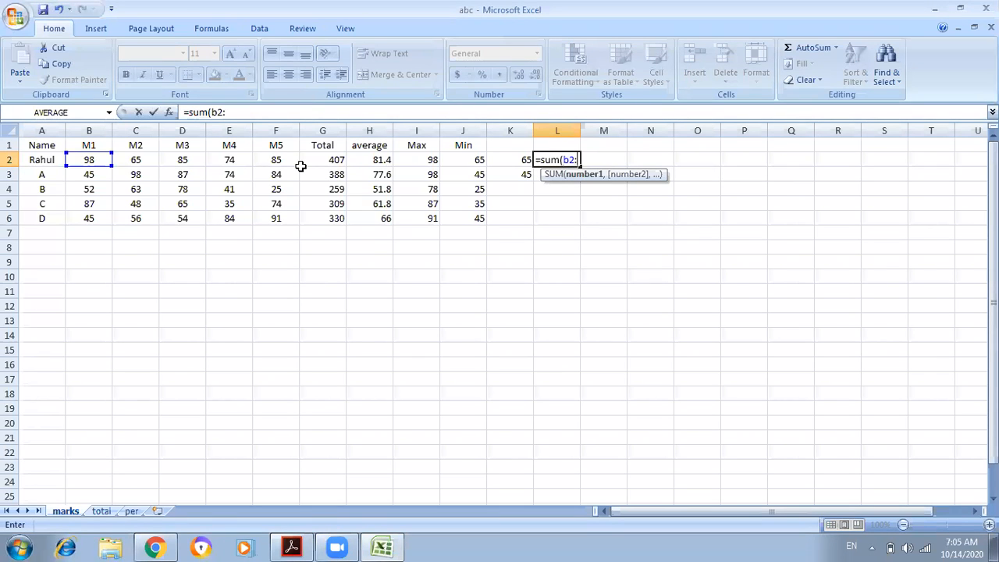
text(g2))
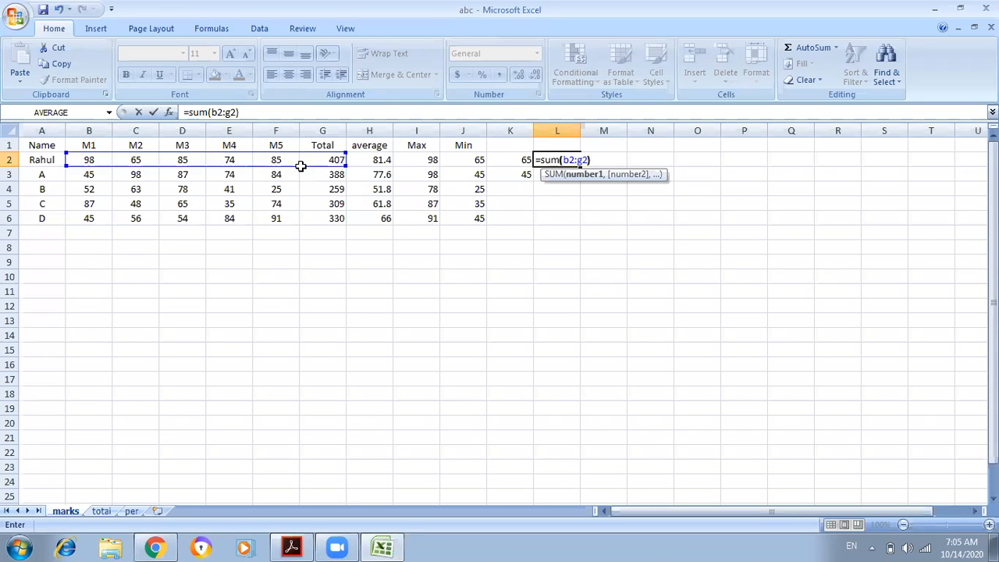
key(Return)
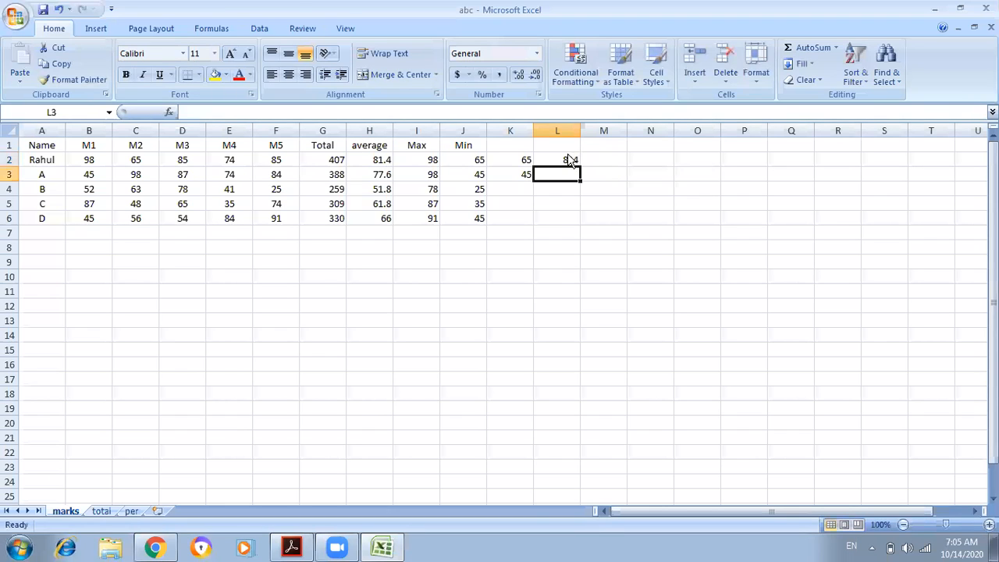
Step: Clear the trial formulas from cell L2 and from cells K2:K3
key(BackSpace)
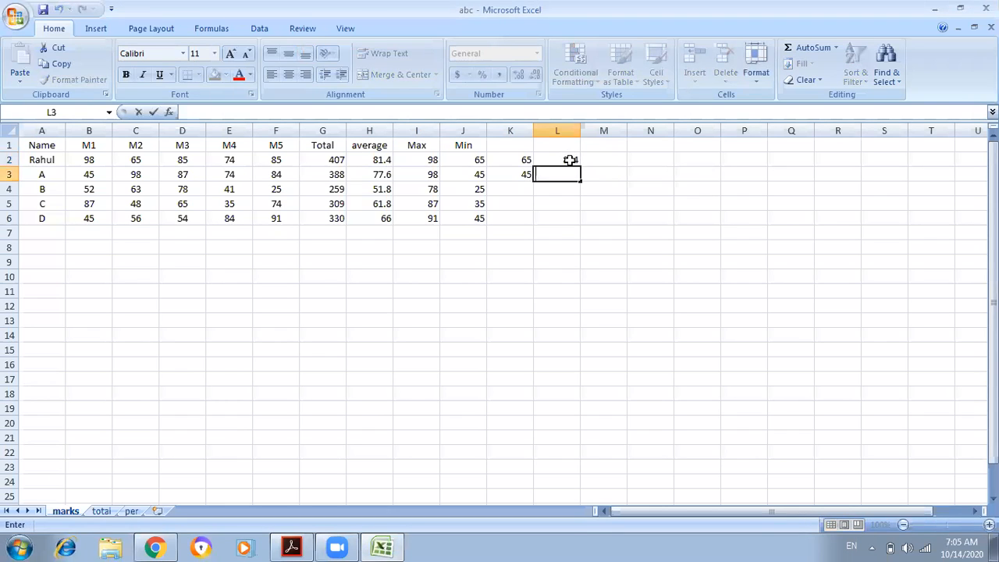
click(570, 161)
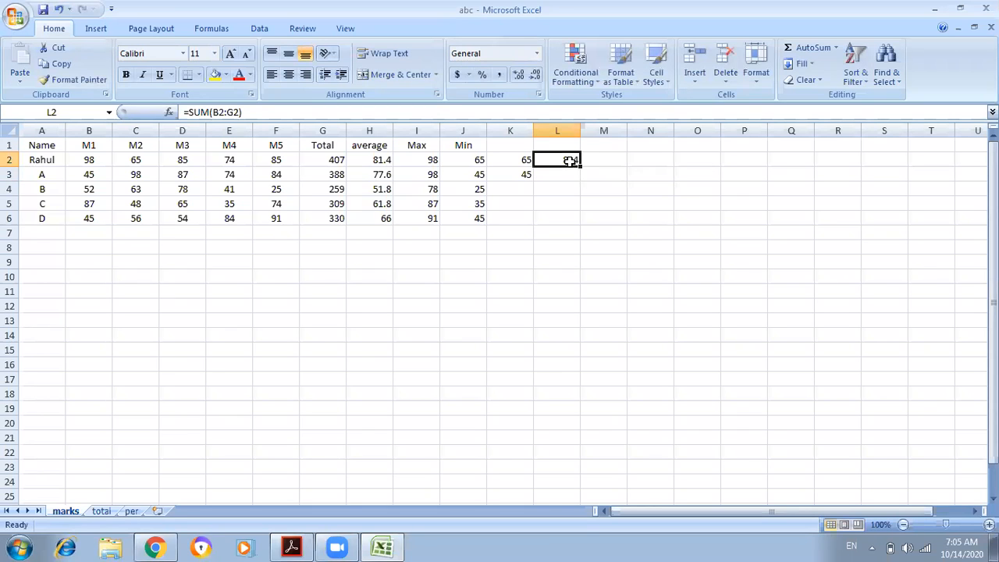
key(Delete)
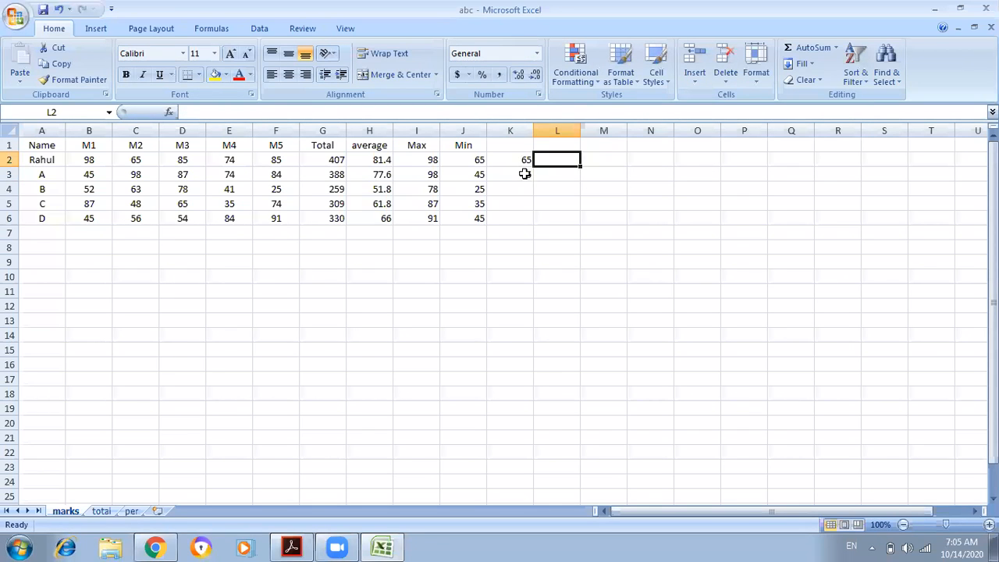
drag(521, 160, 526, 174)
key(Delete)
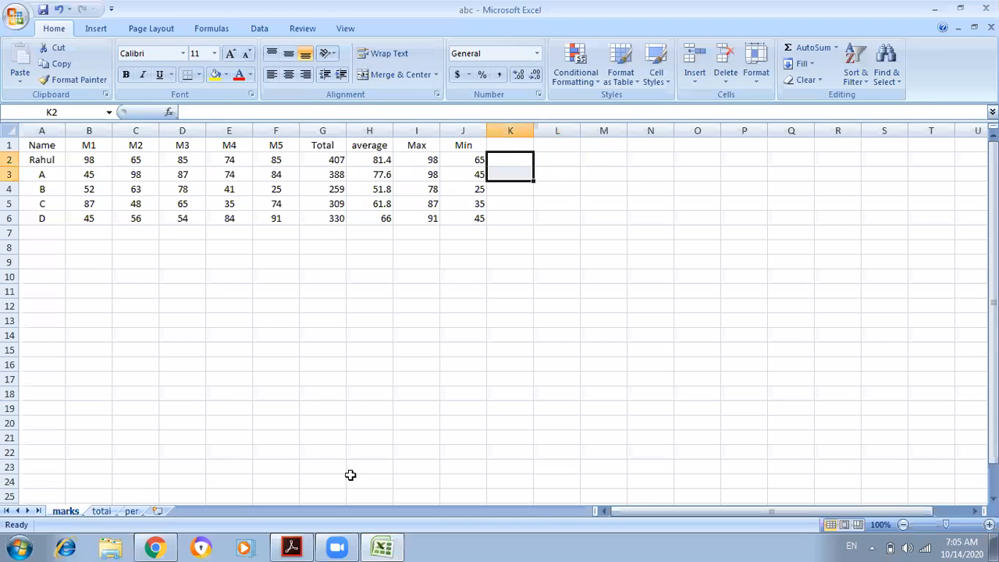
Step: Highlight the function name "Today" in the Adobe Acrobat Reader PDF and return to the abc workbook in Excel
click(301, 549)
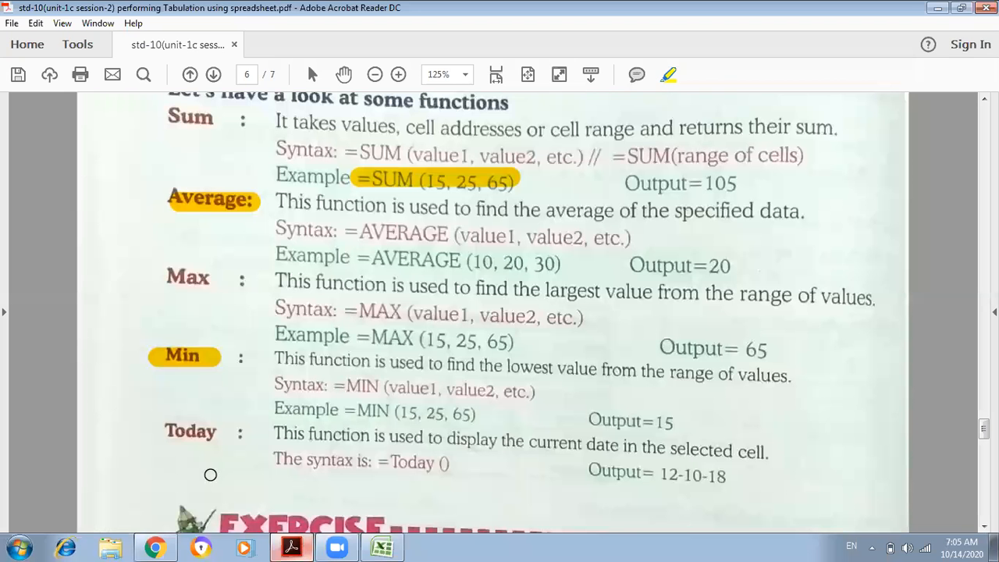
drag(215, 431, 165, 430)
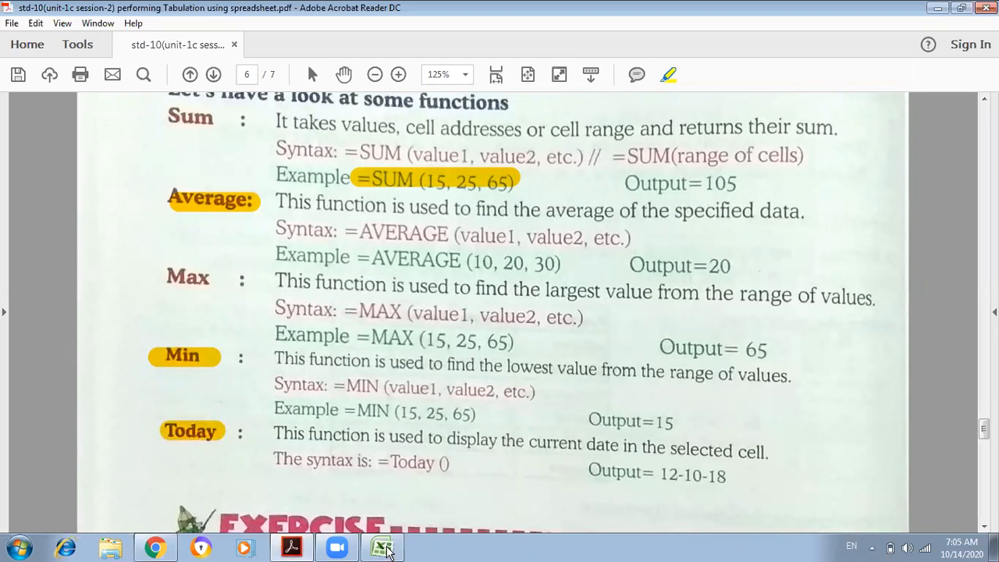
mouse_move(388, 551)
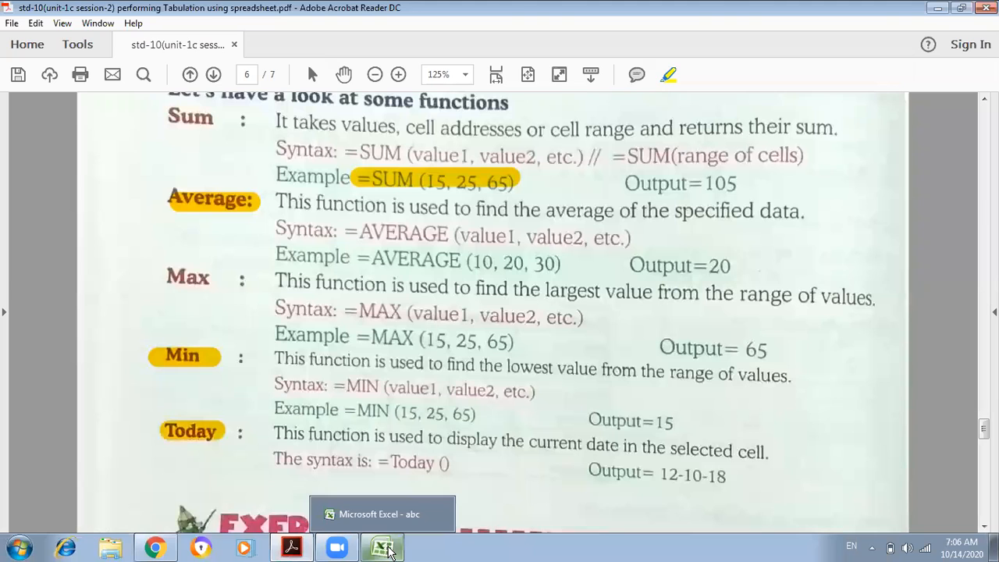
click(388, 551)
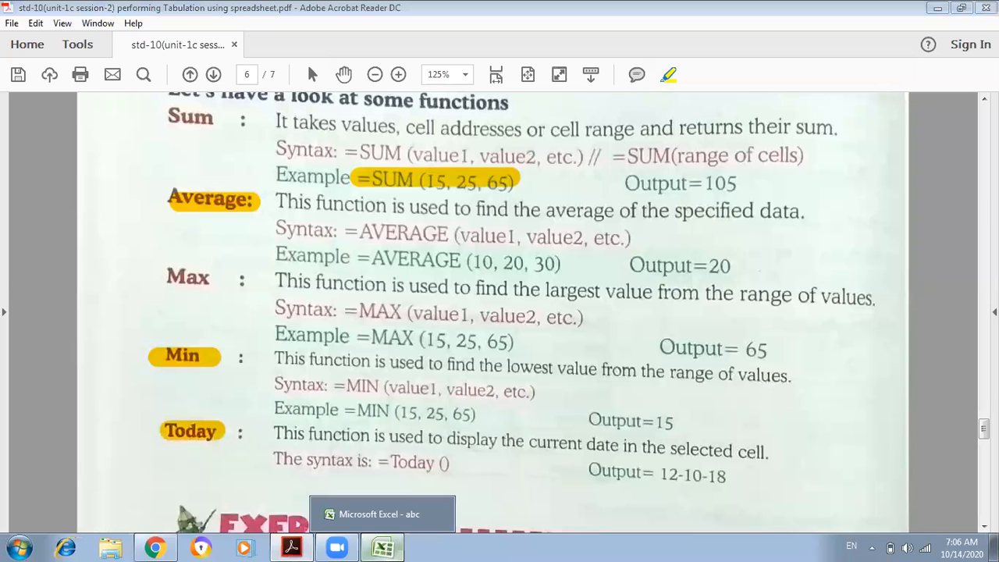
click(728, 547)
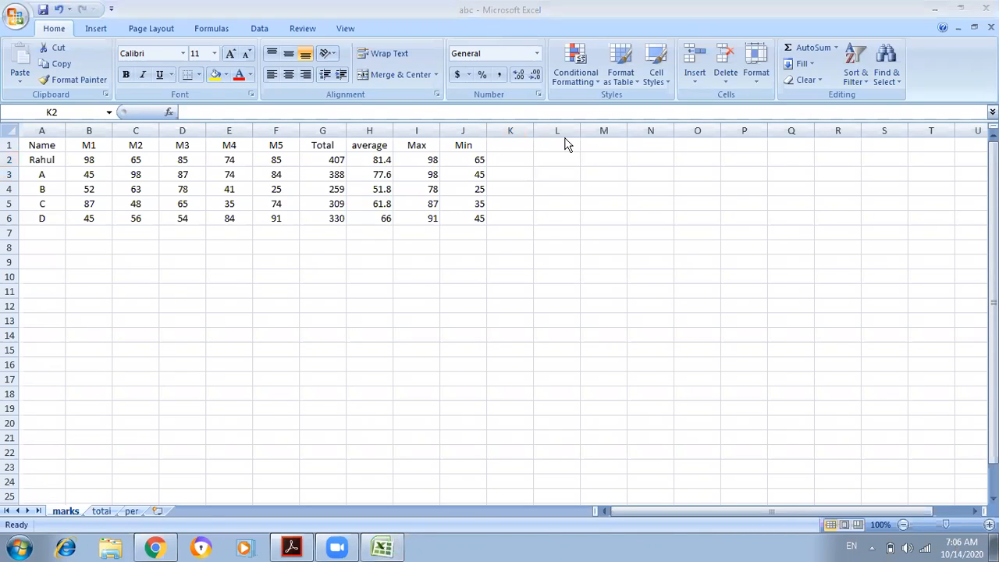
Step: Enter the column heading "date" in cell K1 and the formula =today() in cell K2
click(506, 146)
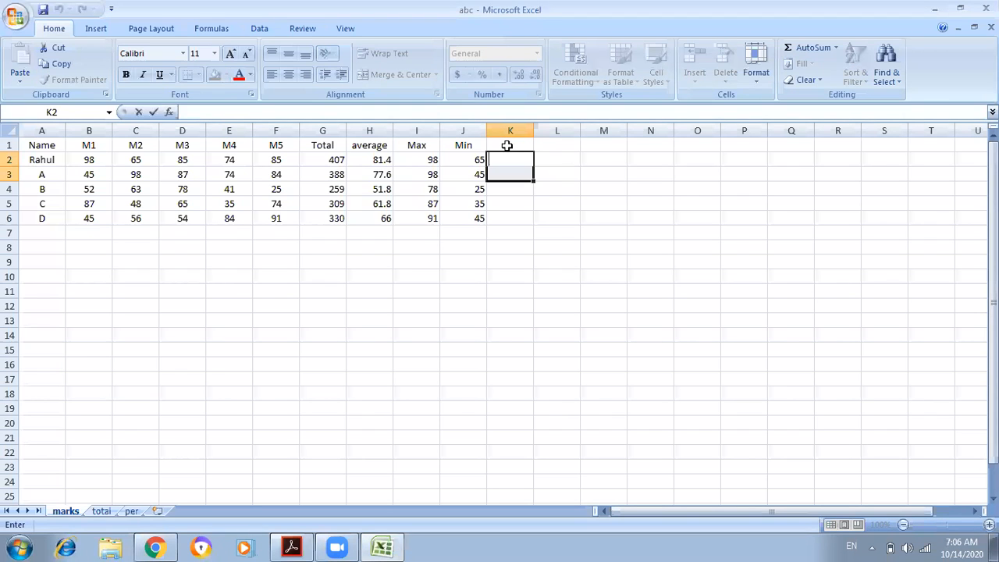
click(507, 146)
text(date)
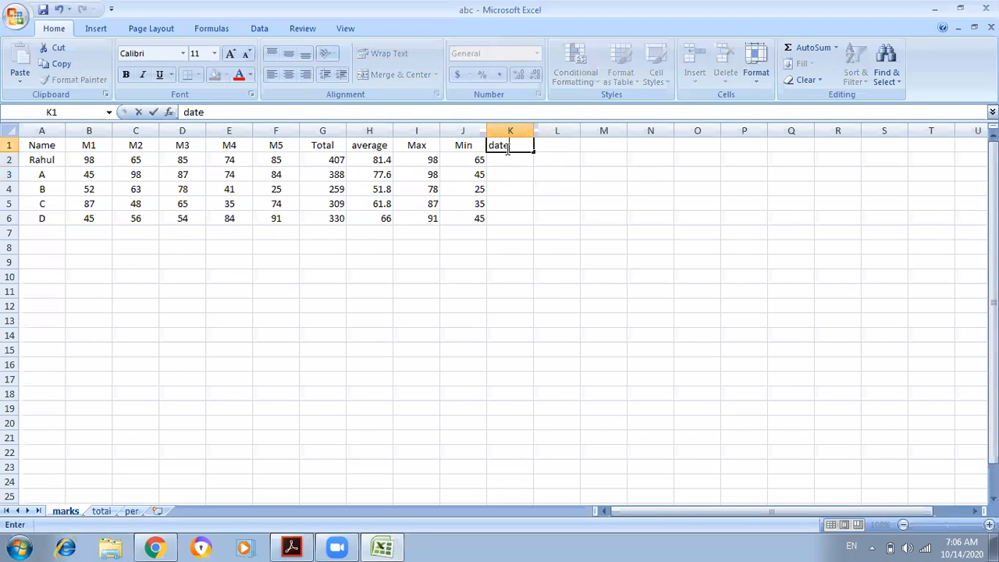
click(508, 160)
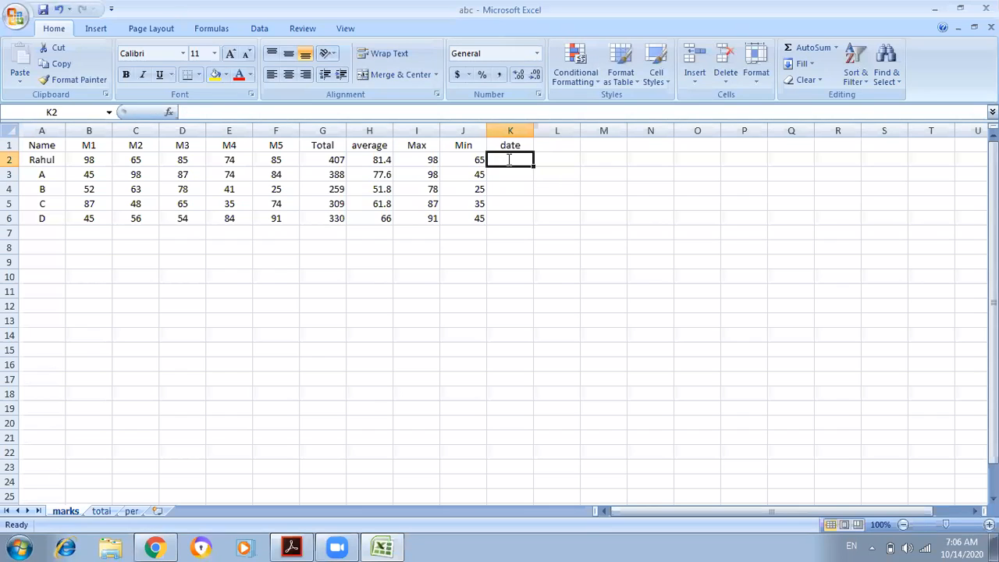
text(=today())
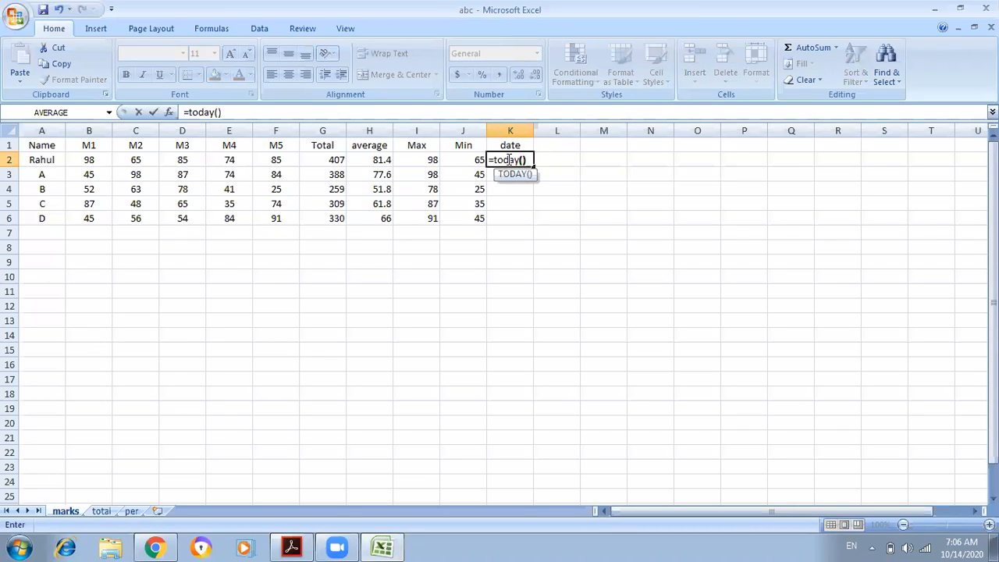
key(Return)
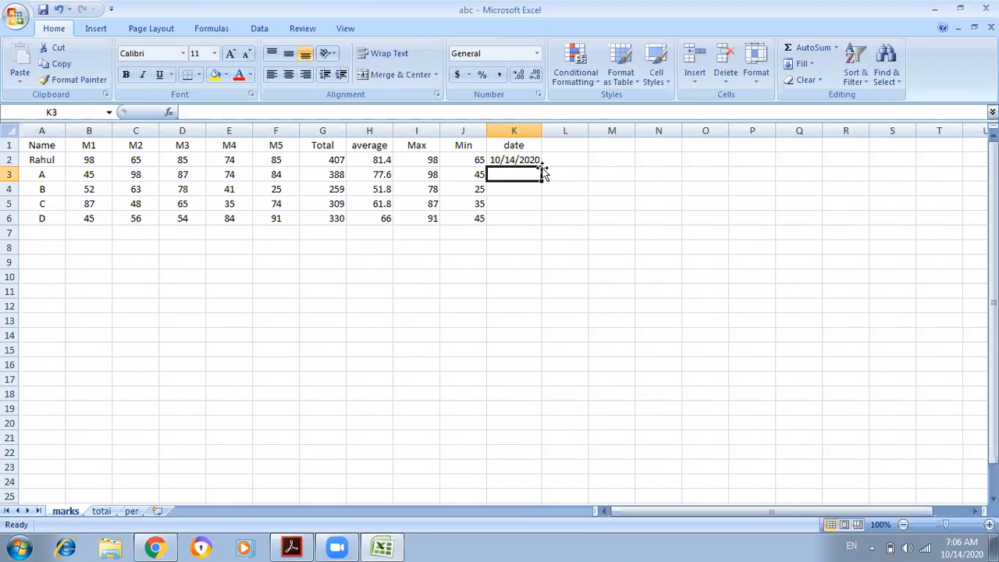
Step: Enter the formula =today() in cell K3
text(=today)
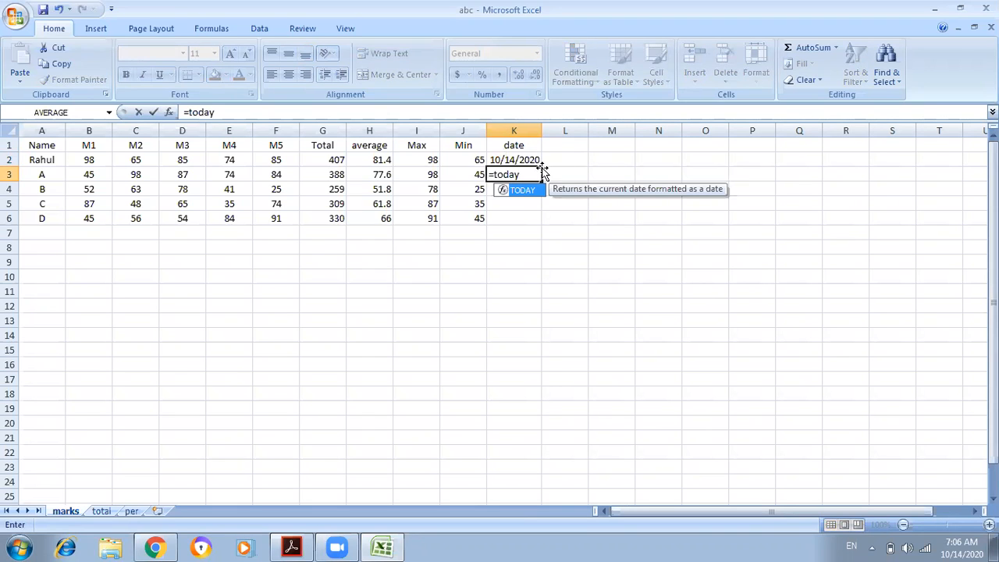
text(())
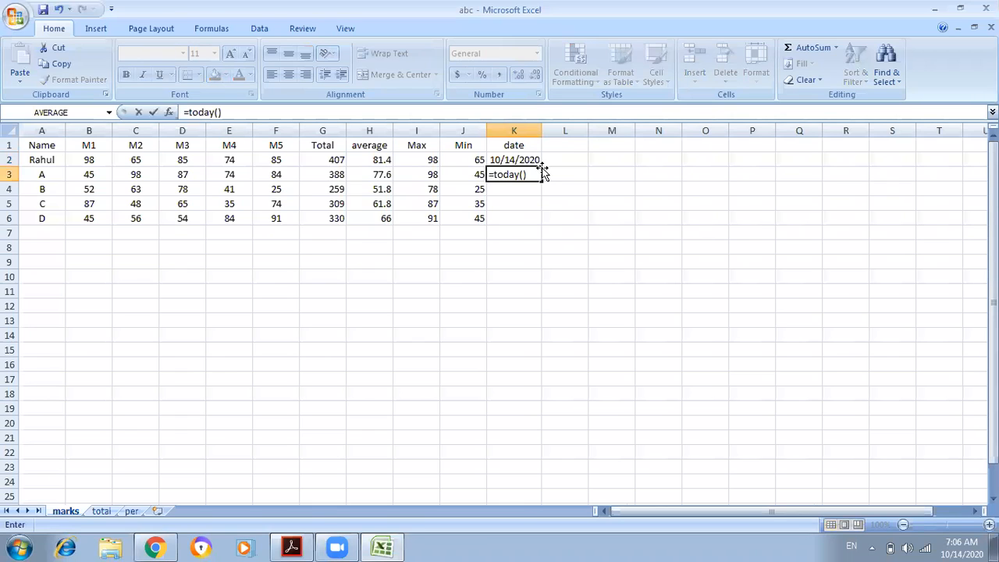
key(Return)
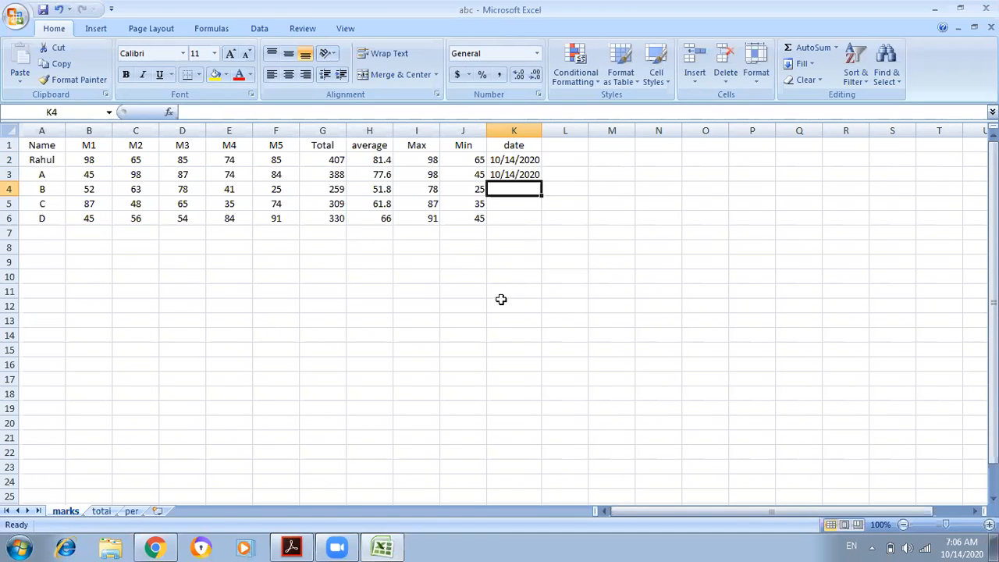
Step: Highlight the syntax "Today ()" in the Adobe Acrobat Reader PDF and return to Excel to inspect the formula in cell K3
click(291, 547)
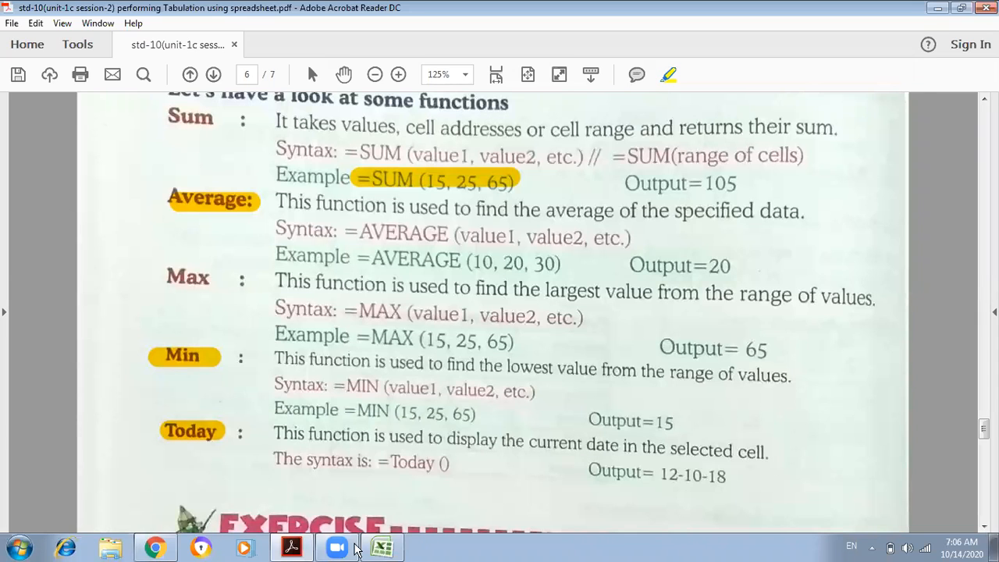
mouse_move(382, 549)
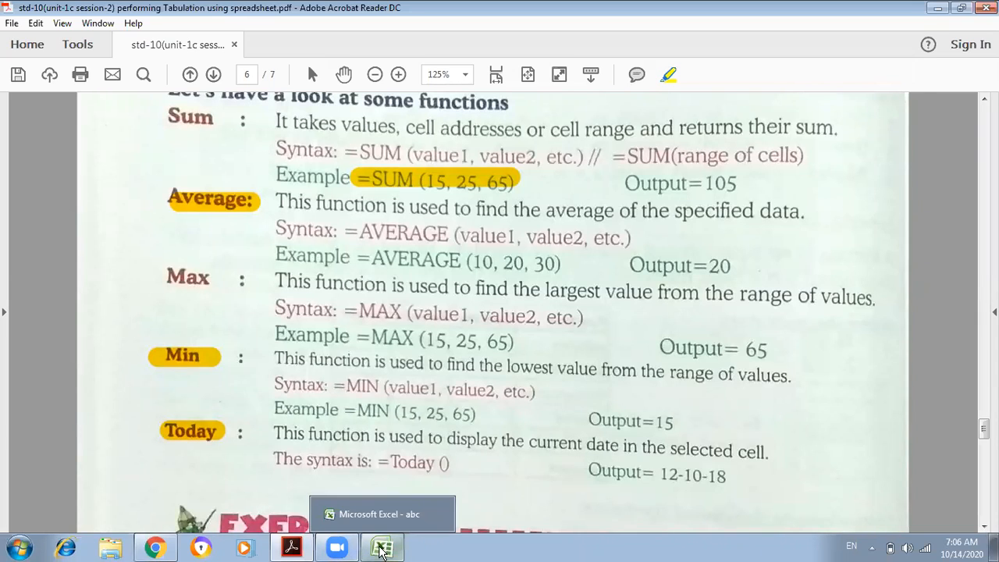
drag(446, 465, 400, 461)
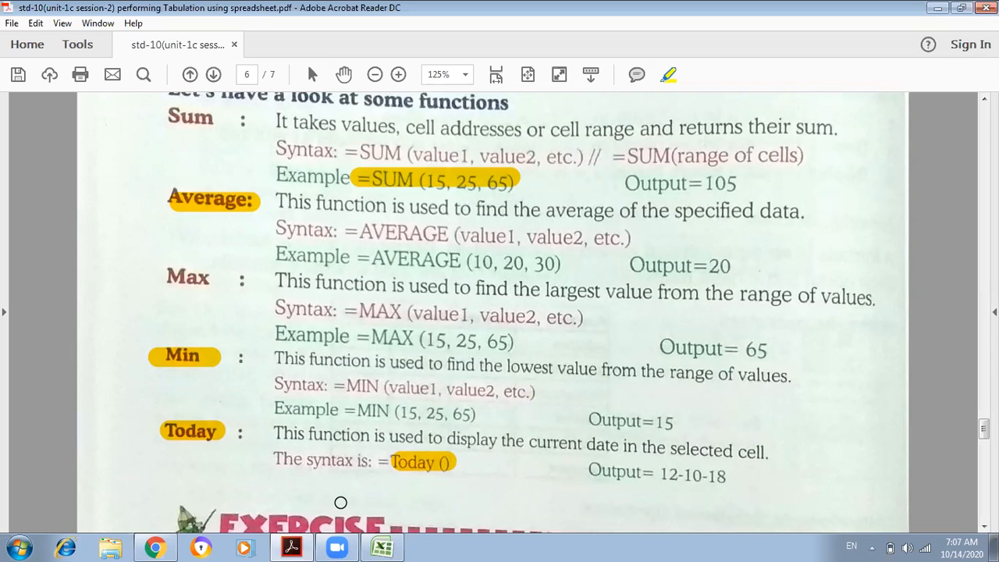
key(alt+Tab)
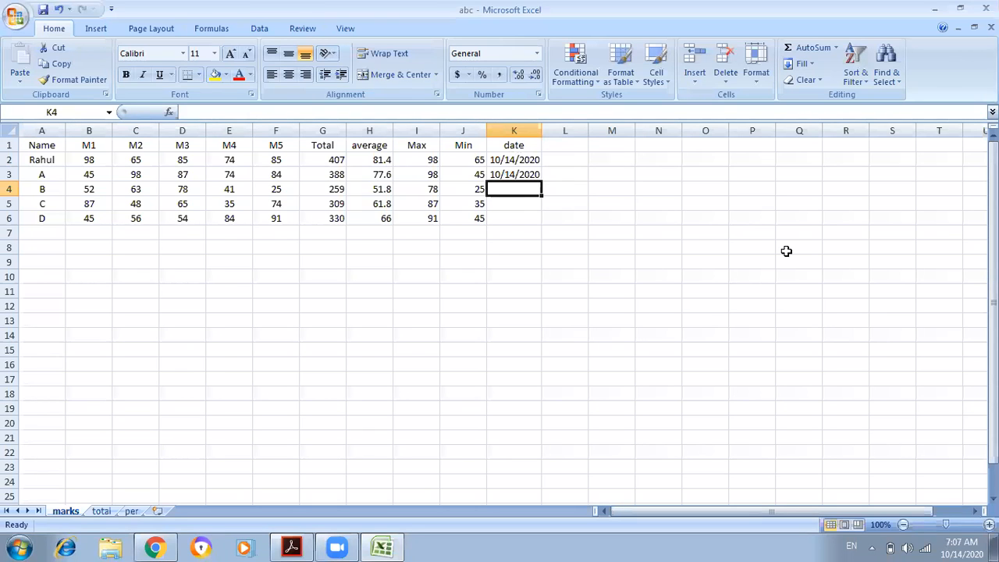
click(528, 175)
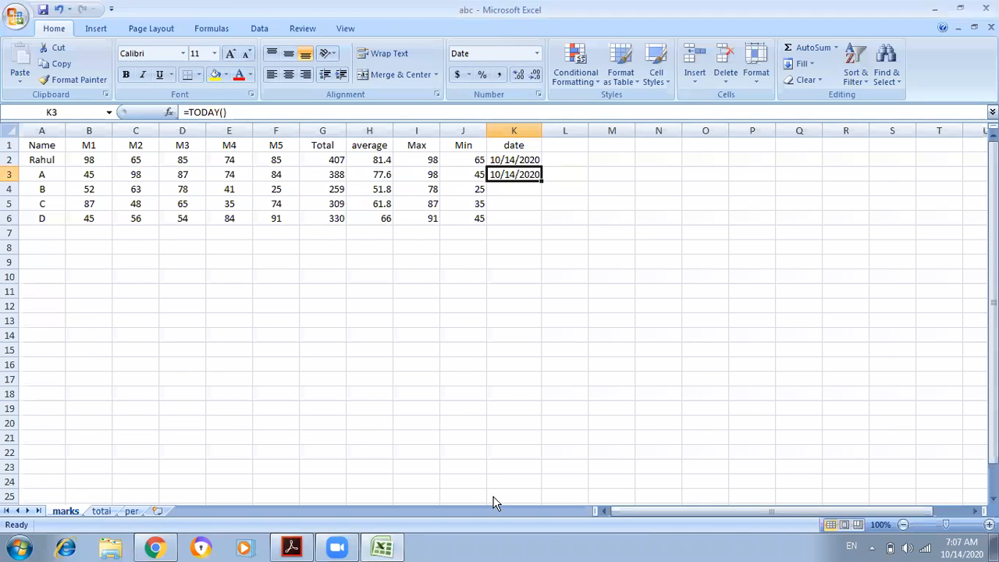
Step: Switch to the Adobe Acrobat Reader PDF and go back to the Data Sorting section on page 3 to review it
click(287, 551)
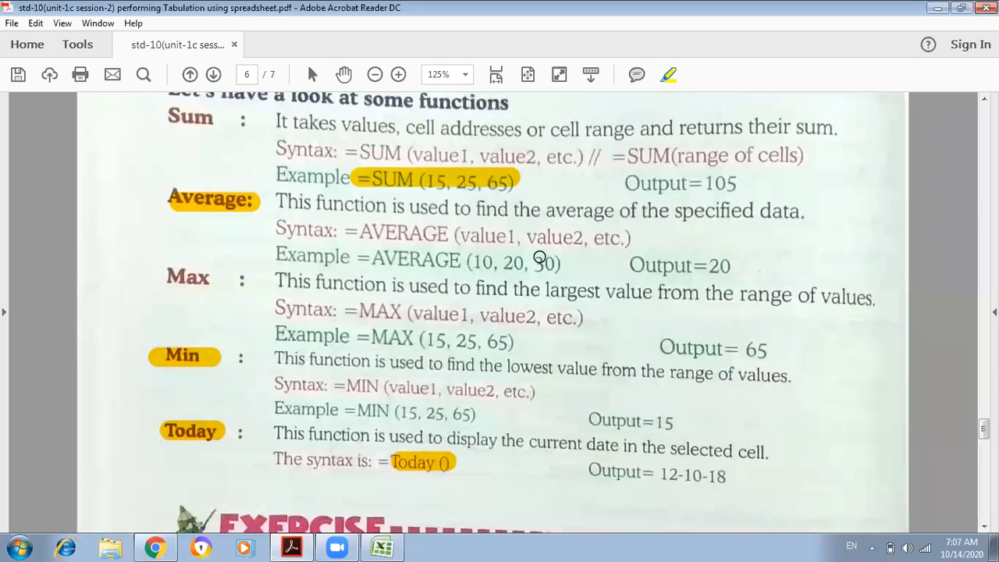
scroll(540, 257, up, 1)
scroll(539, 257, up, 5)
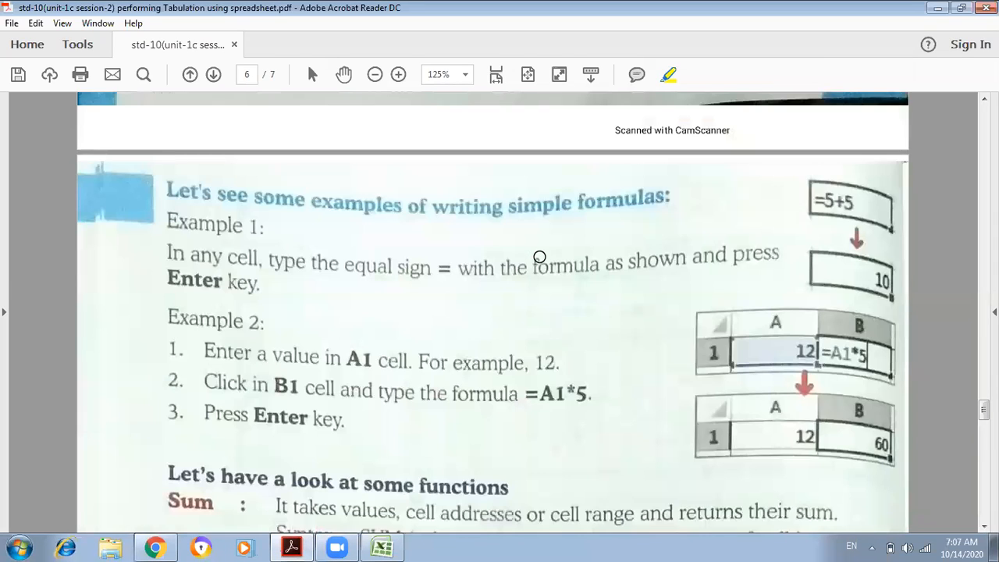
scroll(539, 257, up, 5)
scroll(539, 256, up, 5)
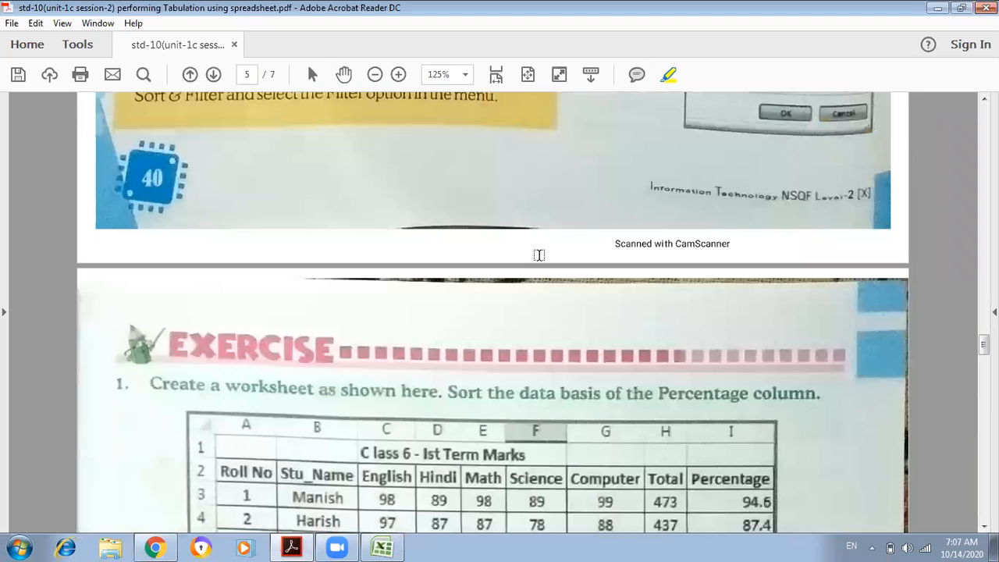
scroll(539, 256, up, 5)
scroll(539, 256, up, 5)
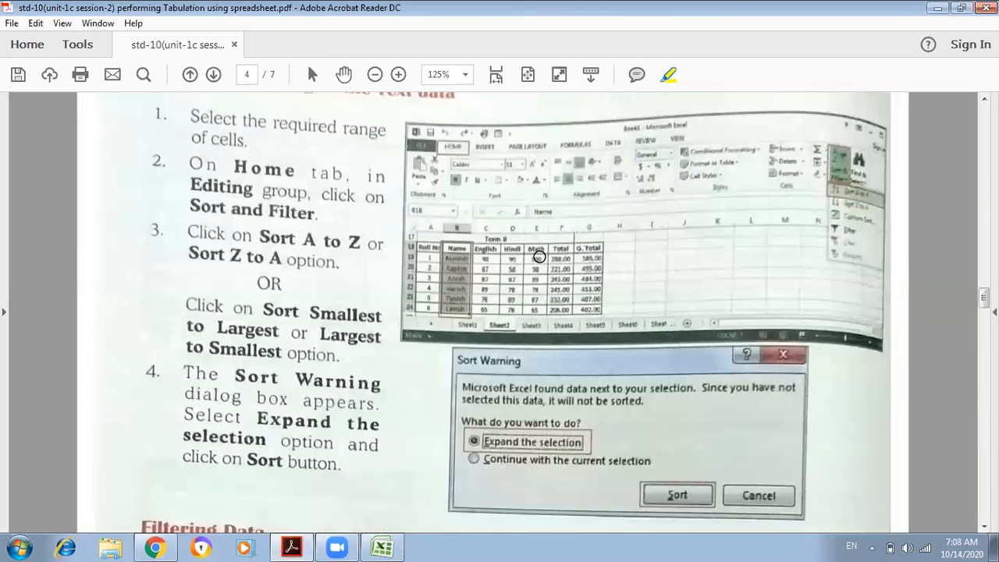
scroll(539, 257, up, 5)
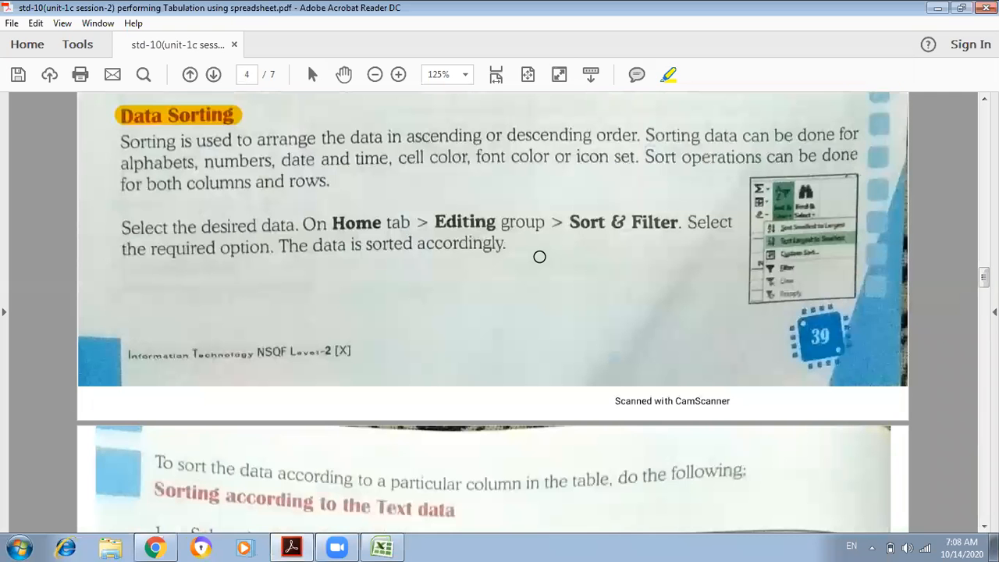
scroll(539, 256, up, 5)
scroll(539, 257, down, 1)
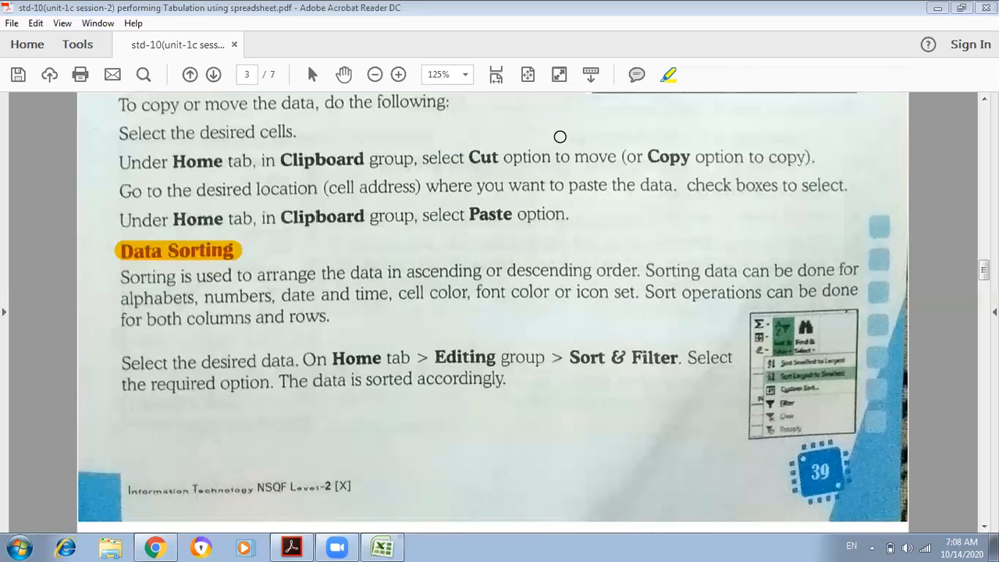
Step: Switch to Excel and select the Total values in cells G2:G6 of the marks sheet
click(390, 550)
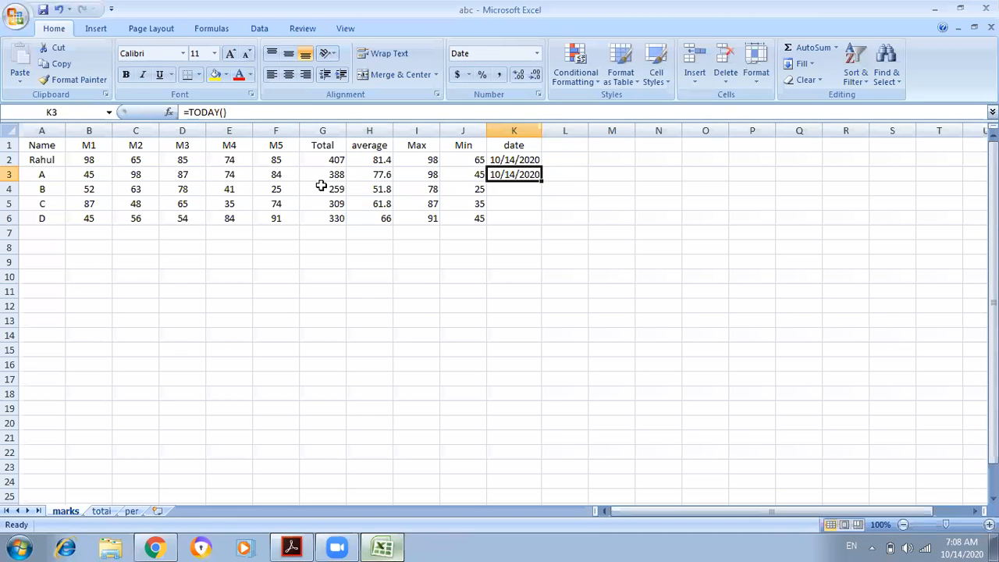
click(318, 159)
drag(329, 186, 329, 217)
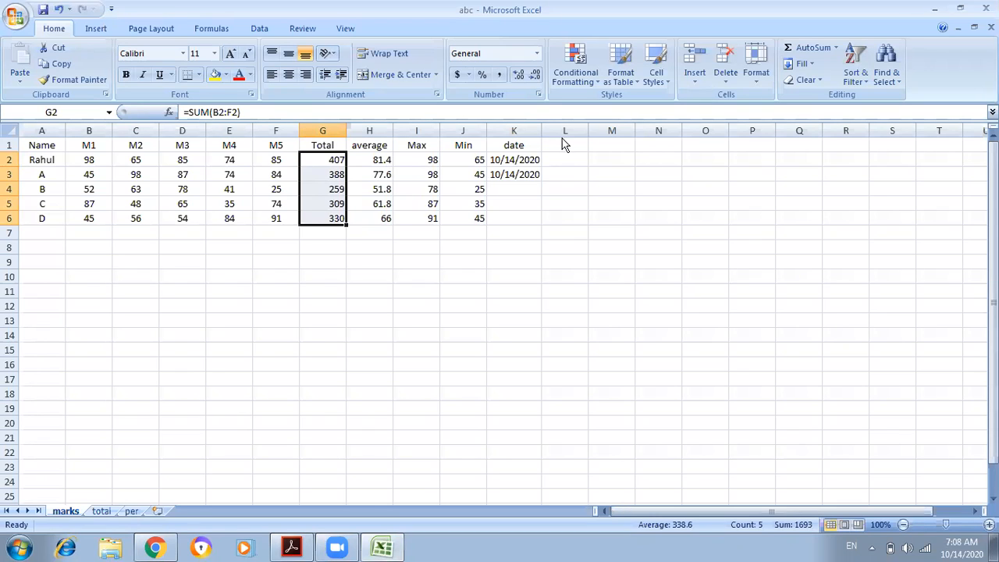
click(134, 28)
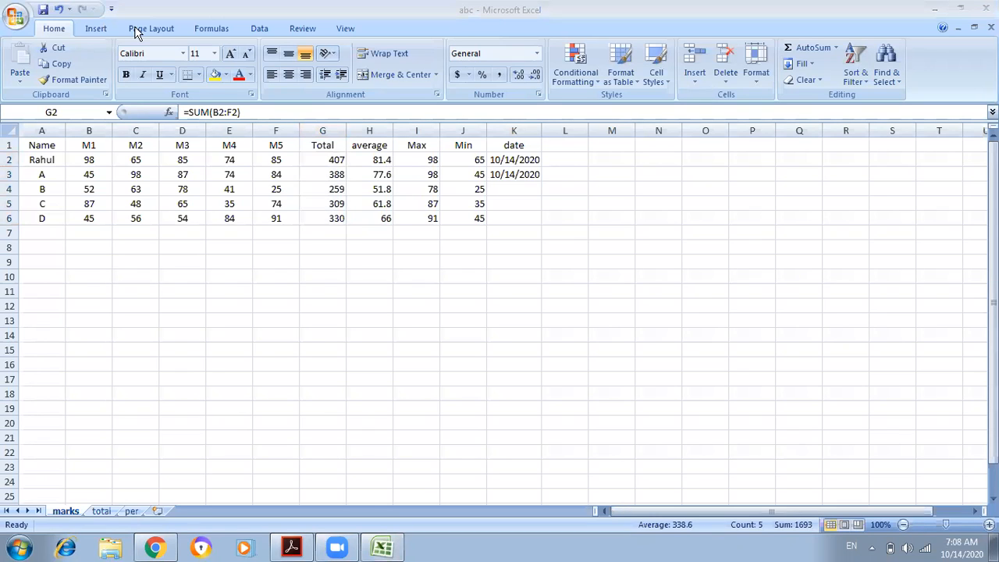
click(325, 159)
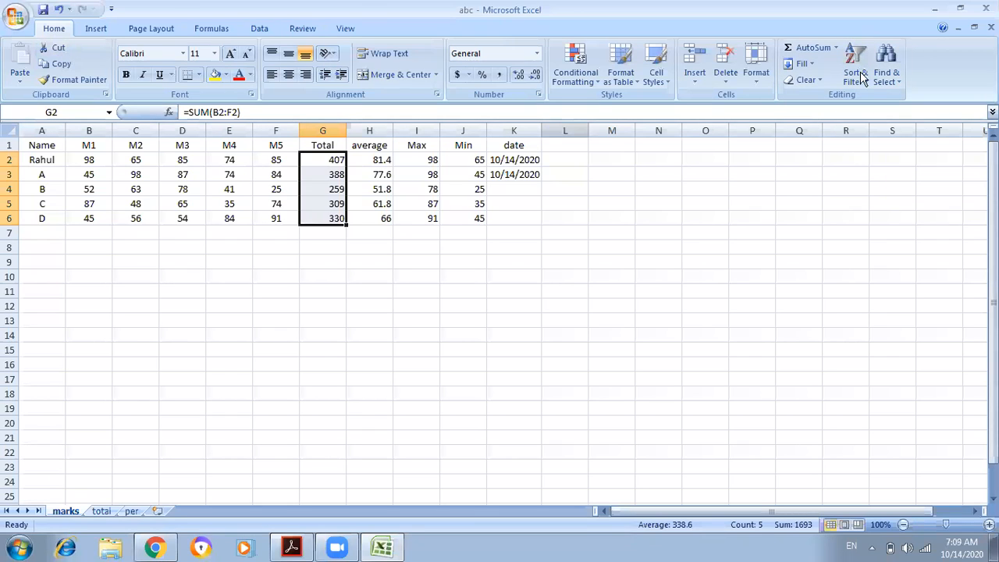
Step: Review the sorting options offered for the selected totals, including Sort Smallest to Largest and Sort Largest to Smallest, without applying any
right_click(339, 195)
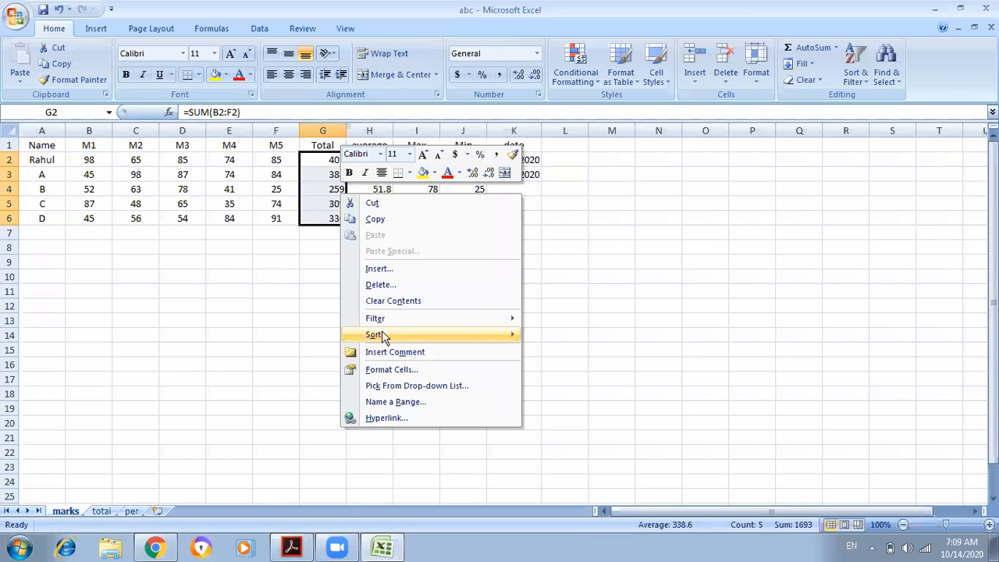
mouse_move(383, 332)
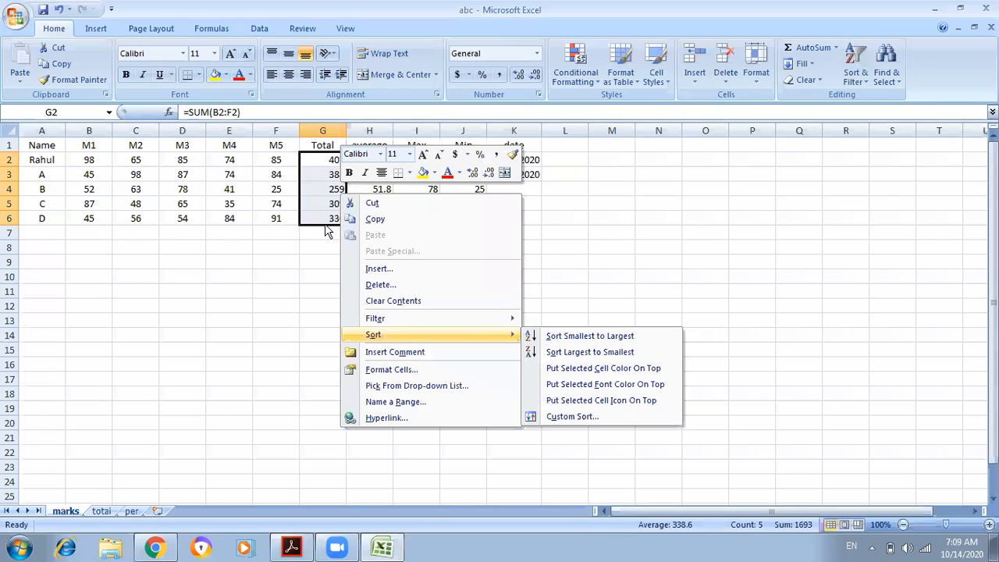
key(Escape)
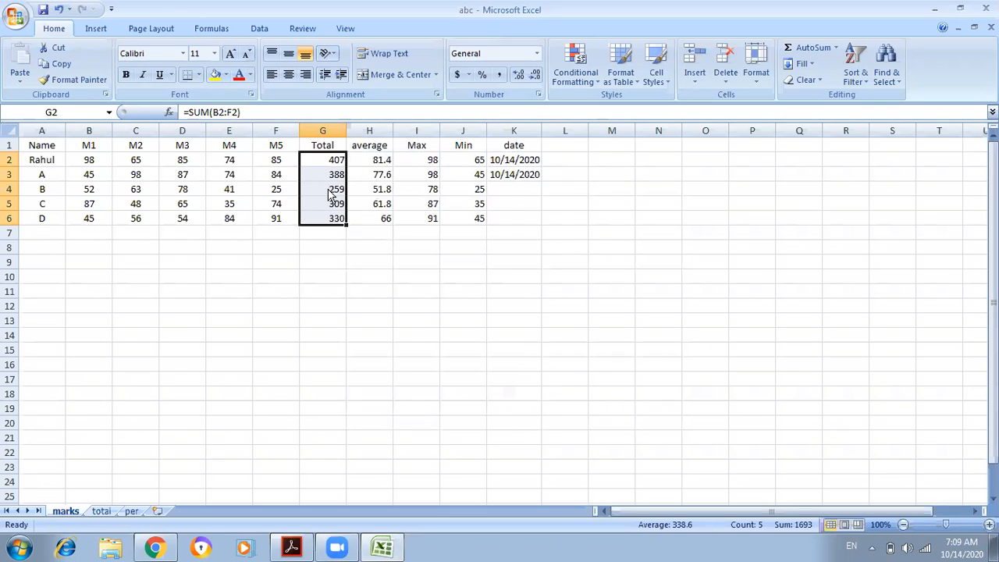
right_click(328, 190)
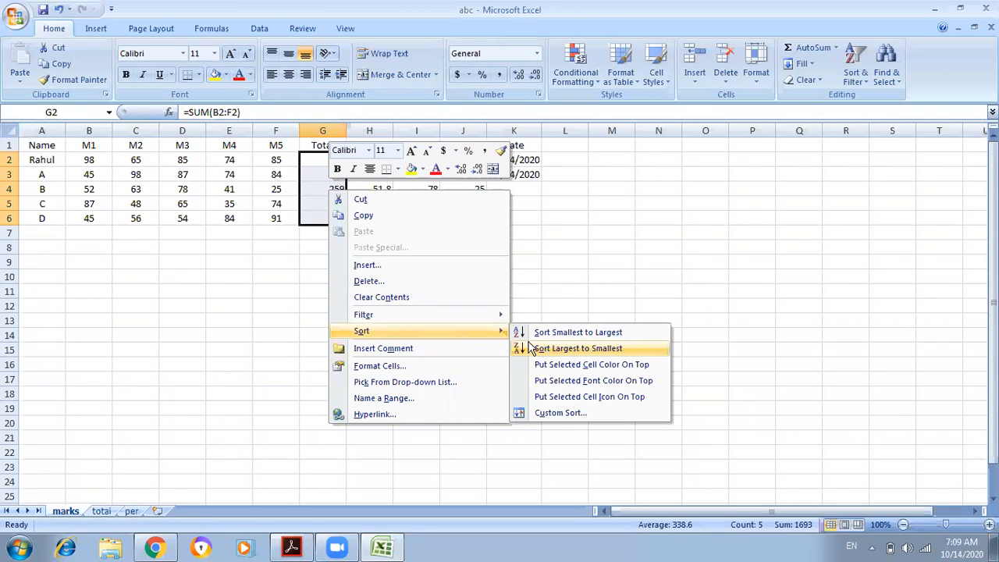
click(321, 180)
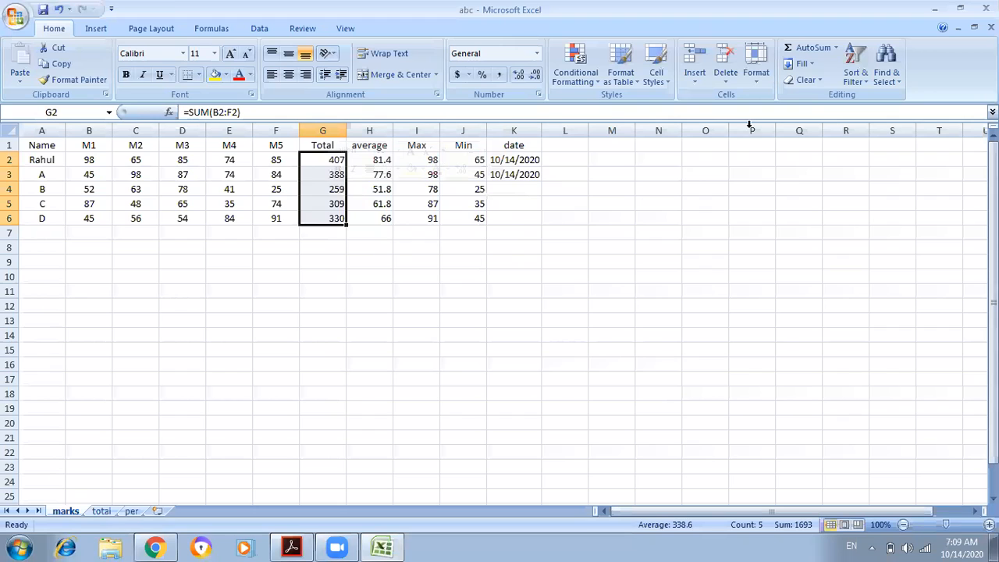
click(859, 83)
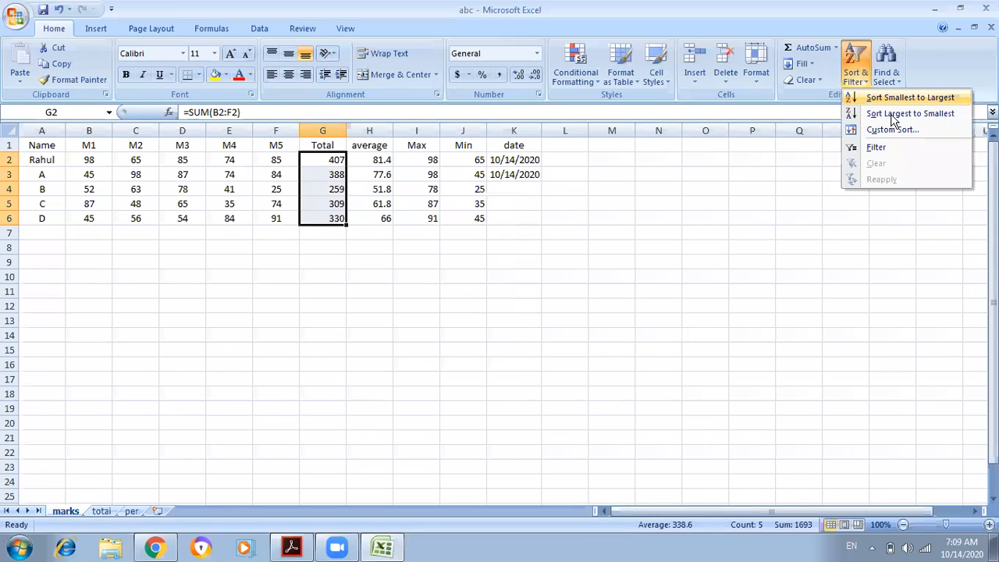
click(258, 29)
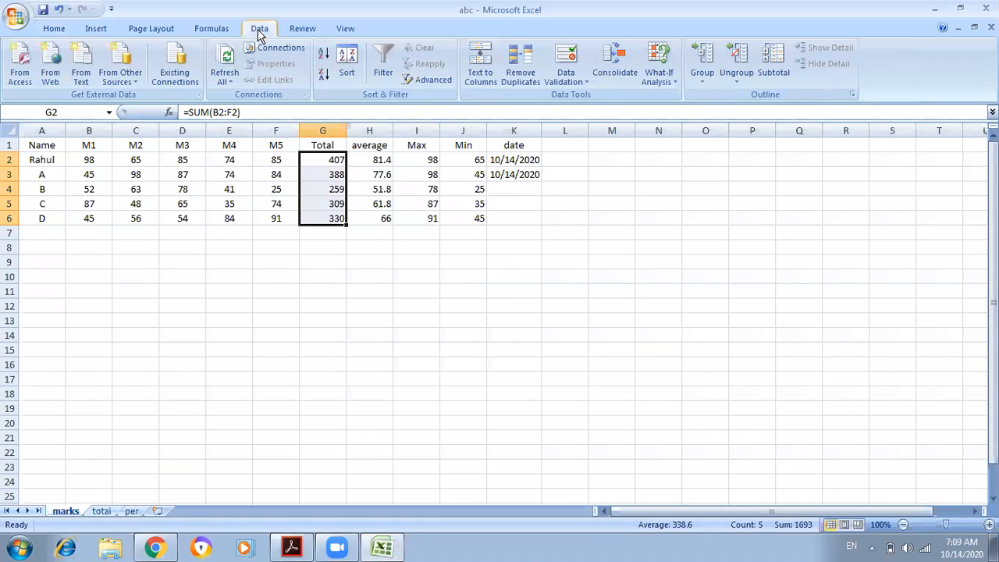
click(303, 30)
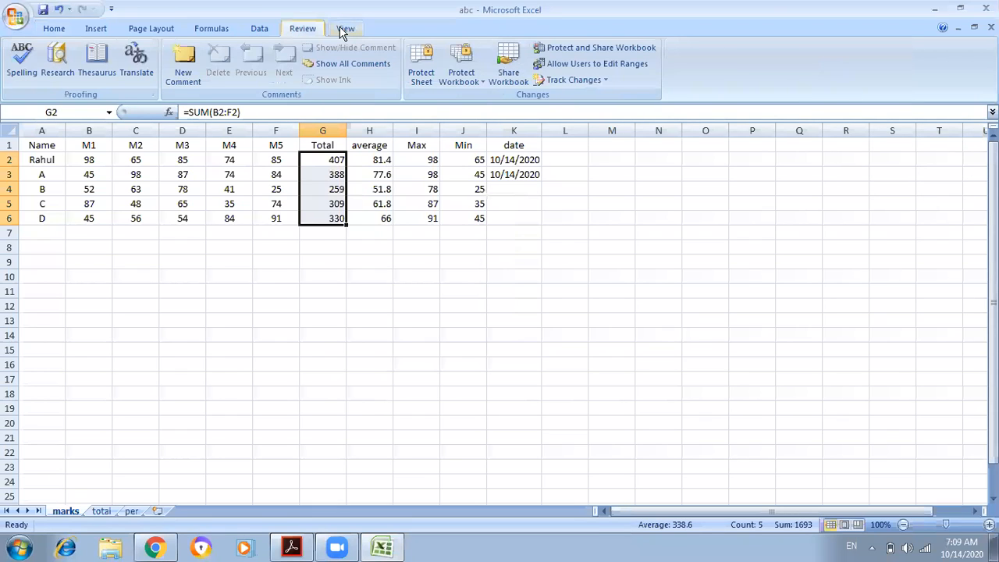
click(341, 29)
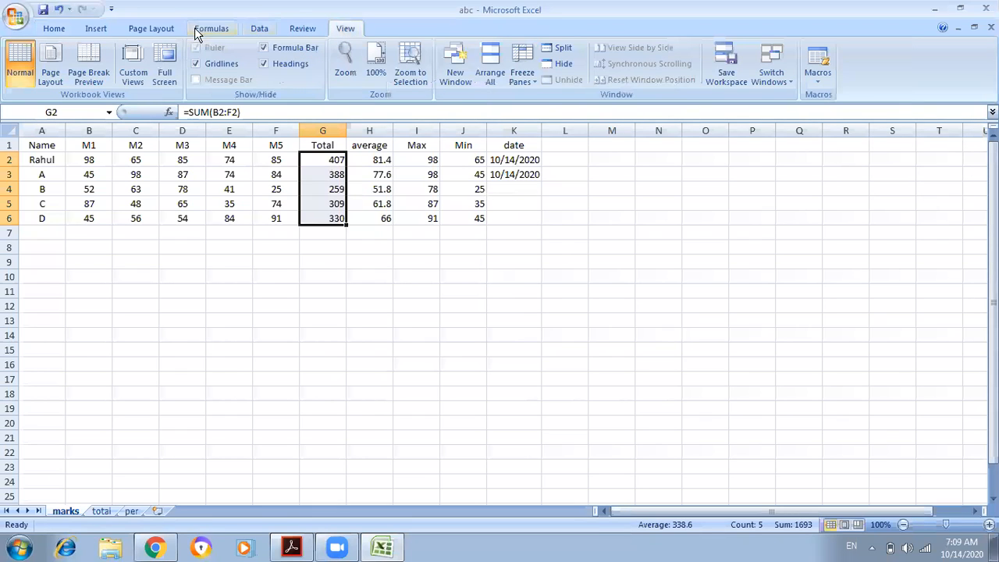
click(218, 28)
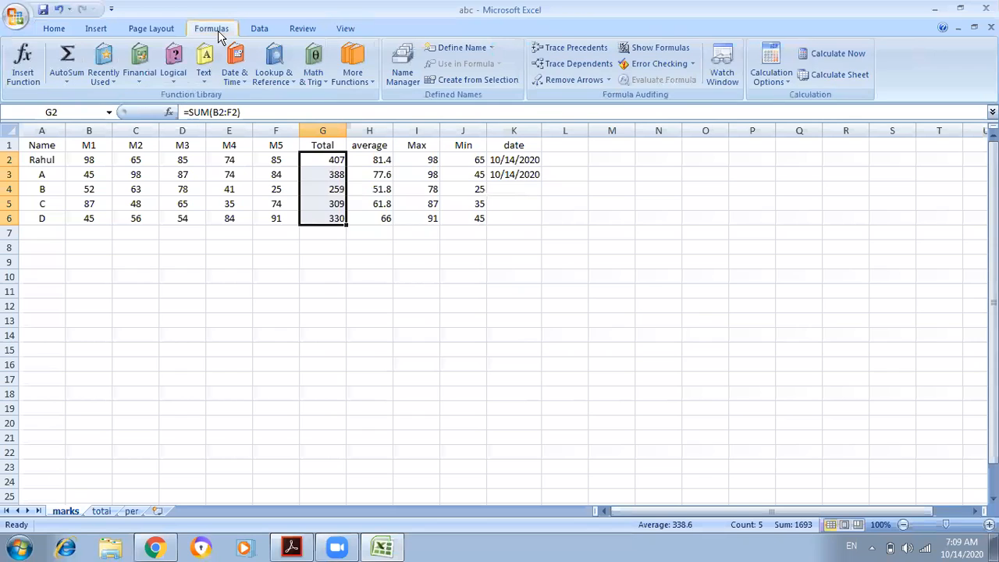
click(257, 31)
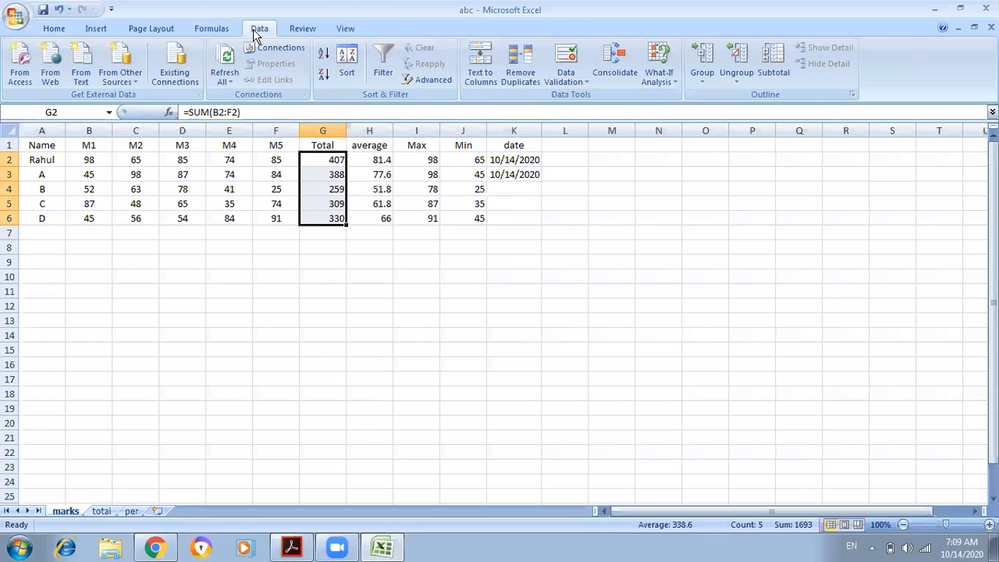
click(154, 30)
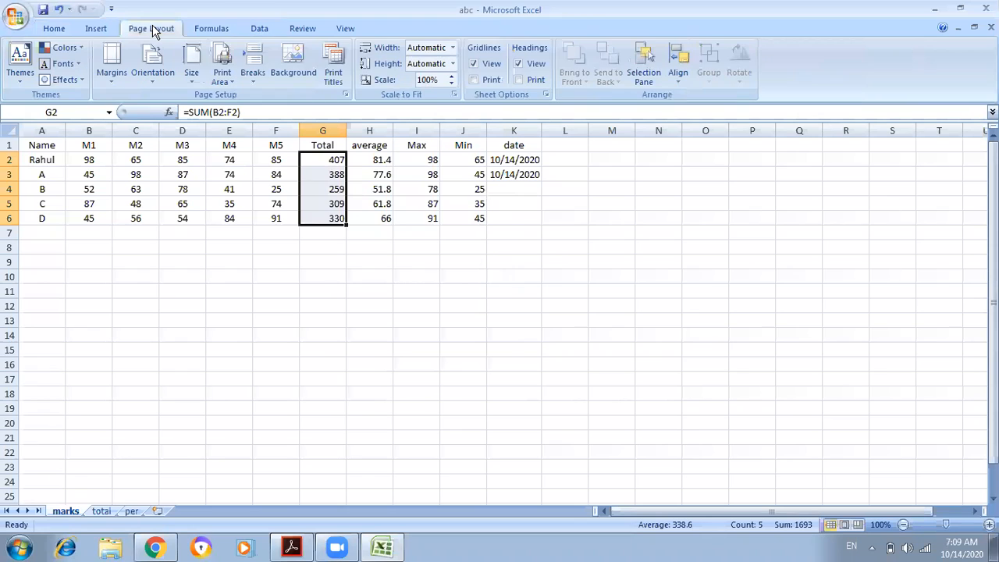
click(97, 30)
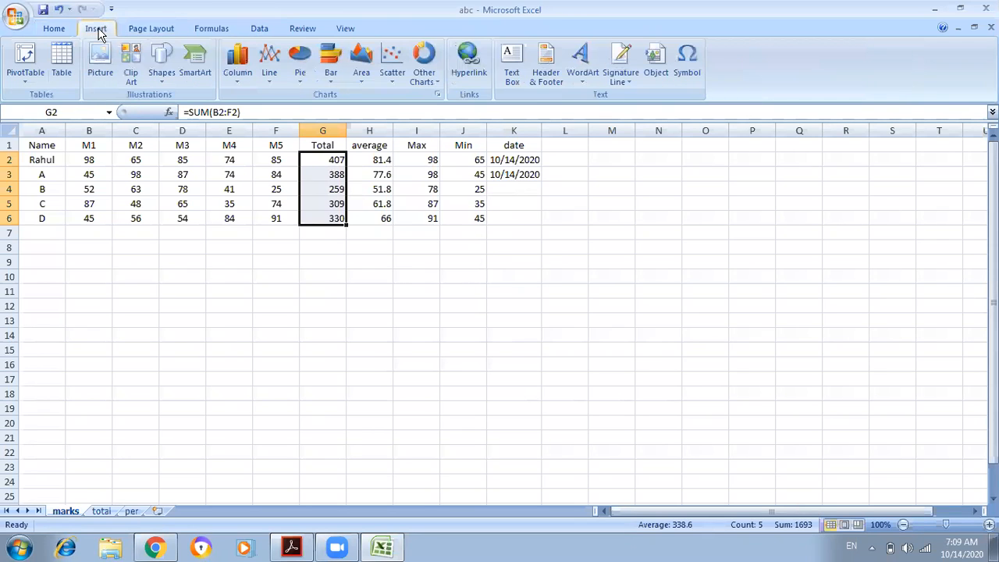
click(148, 30)
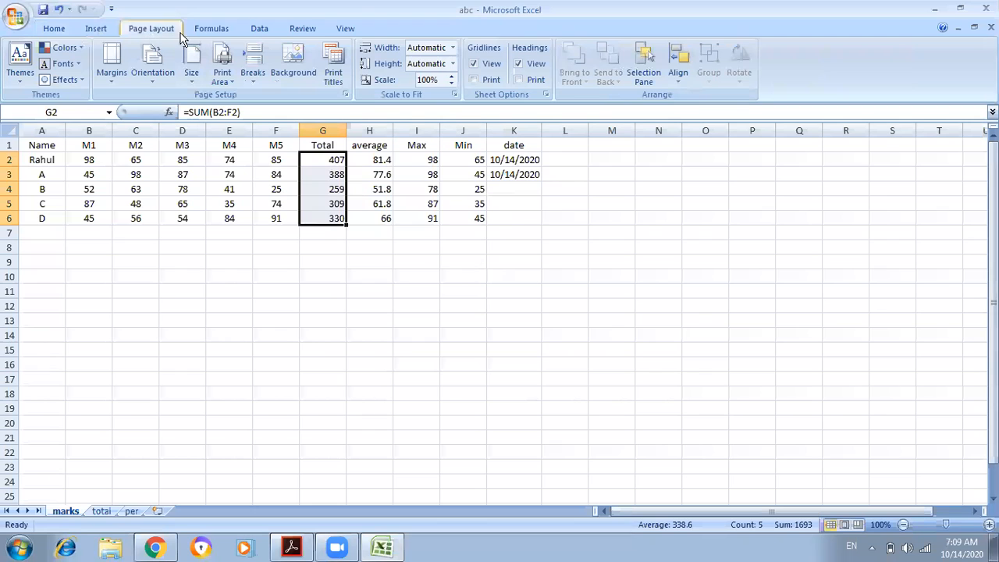
click(210, 29)
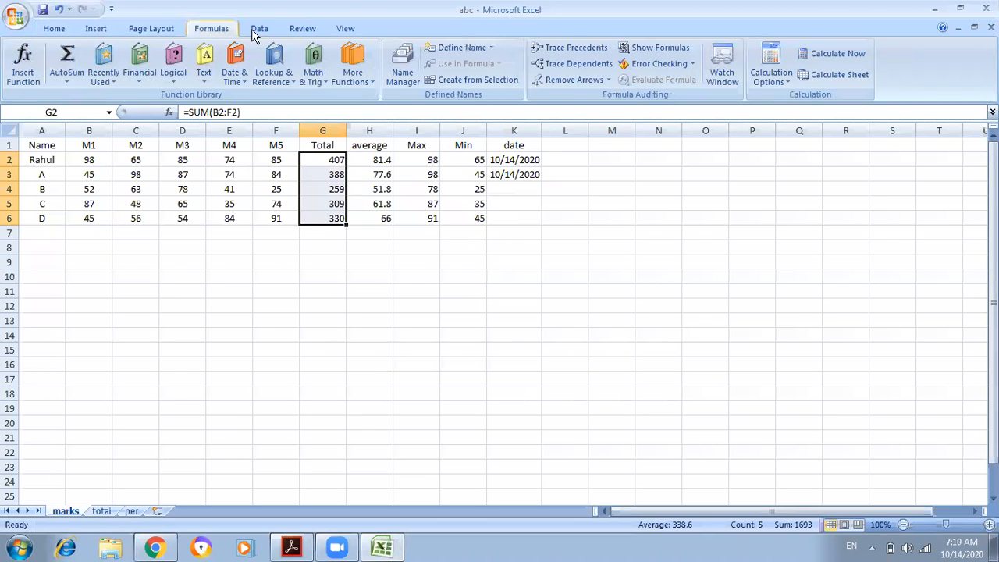
click(251, 29)
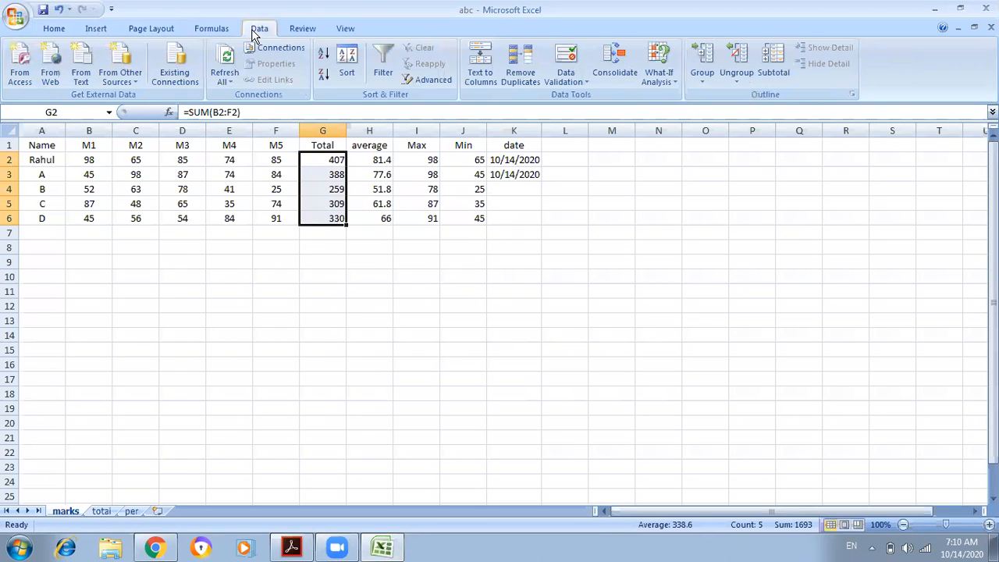
click(304, 31)
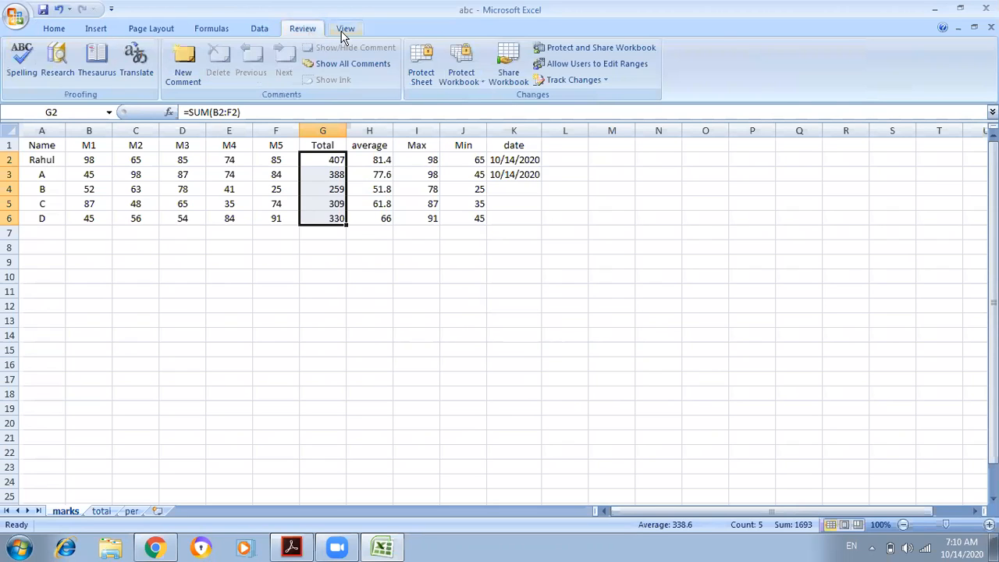
click(344, 31)
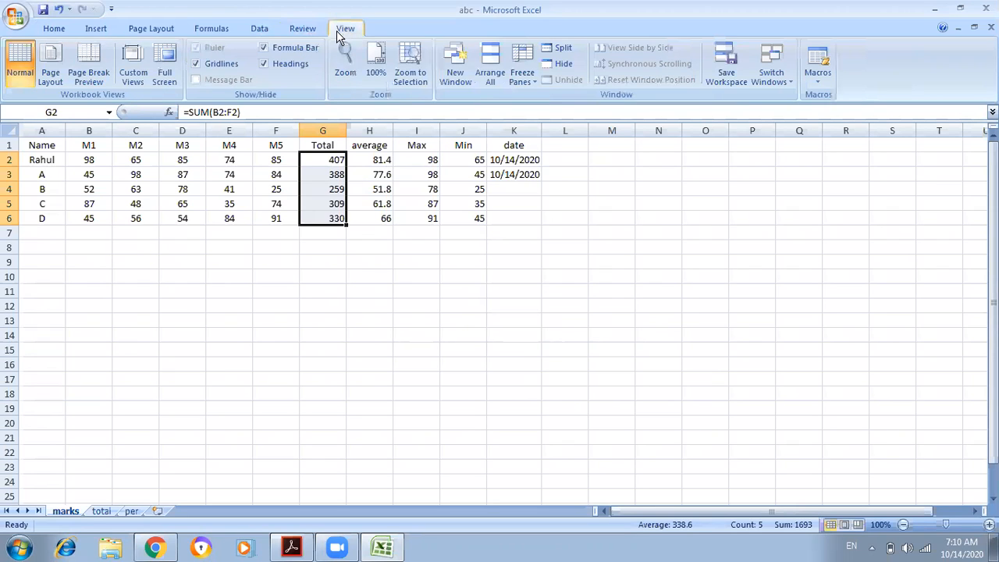
click(301, 29)
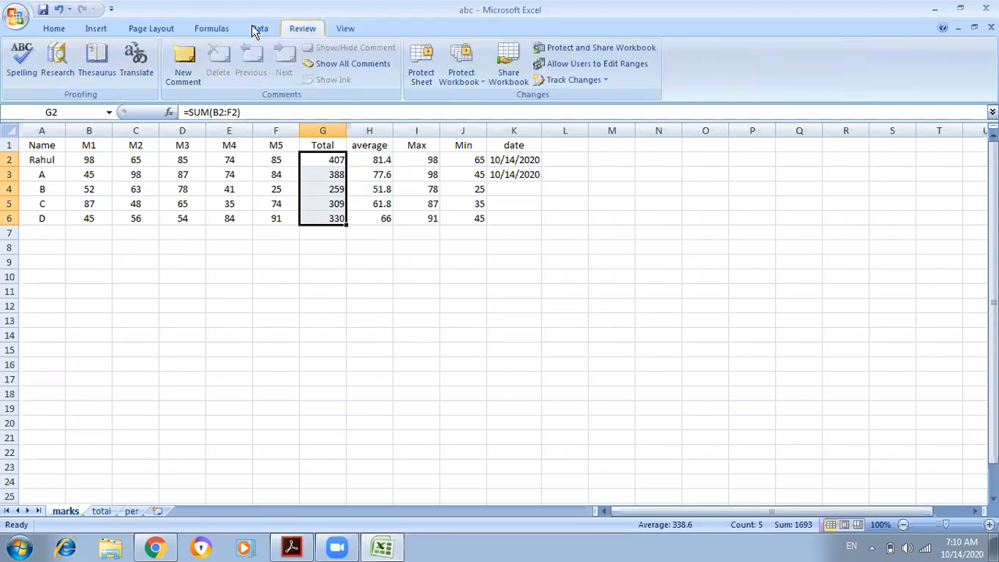
click(254, 30)
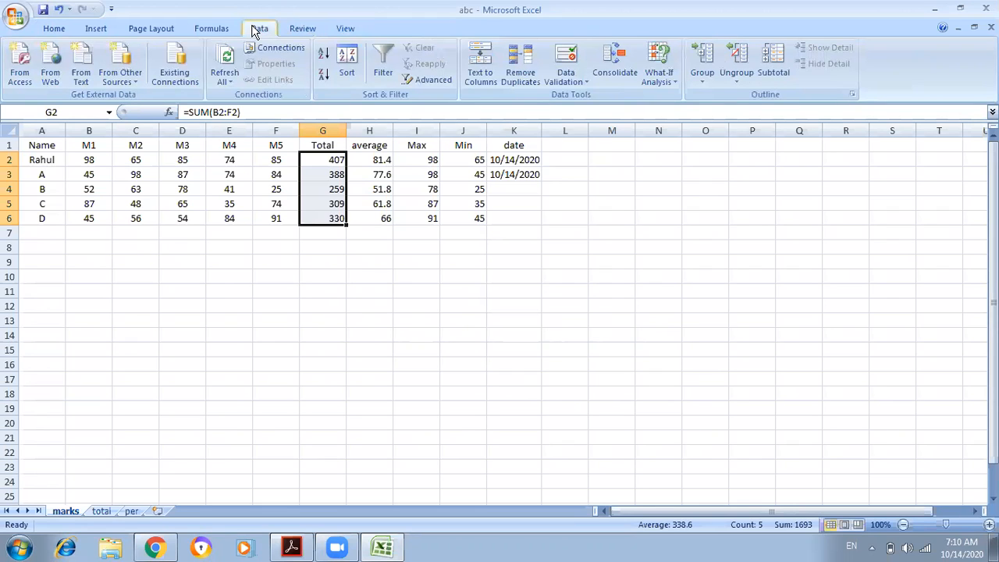
click(210, 29)
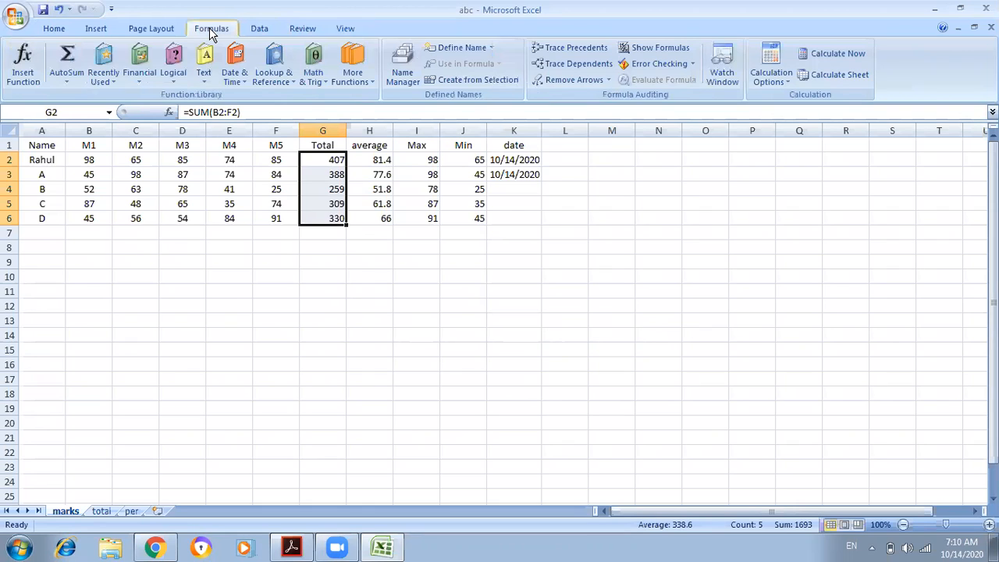
click(156, 33)
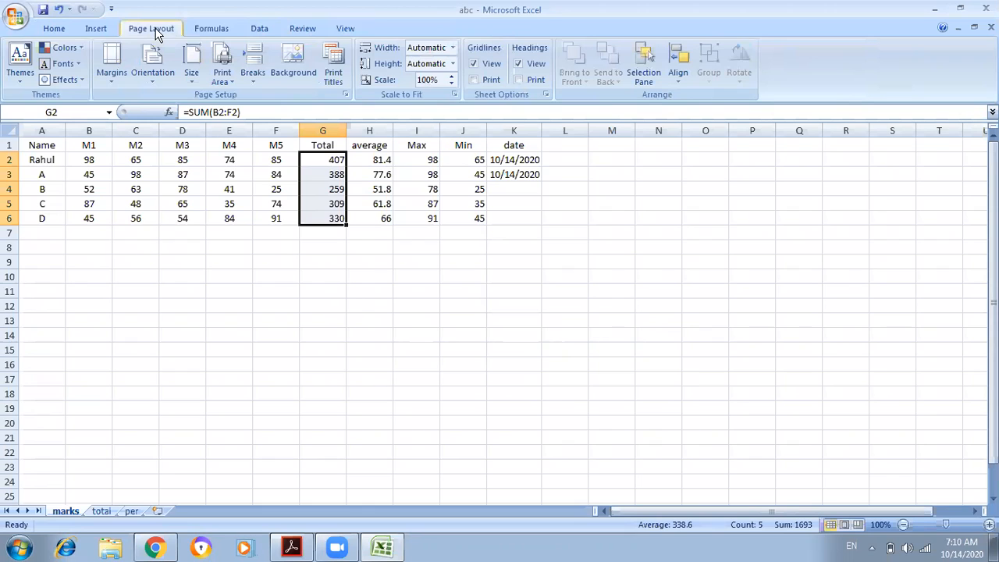
click(109, 32)
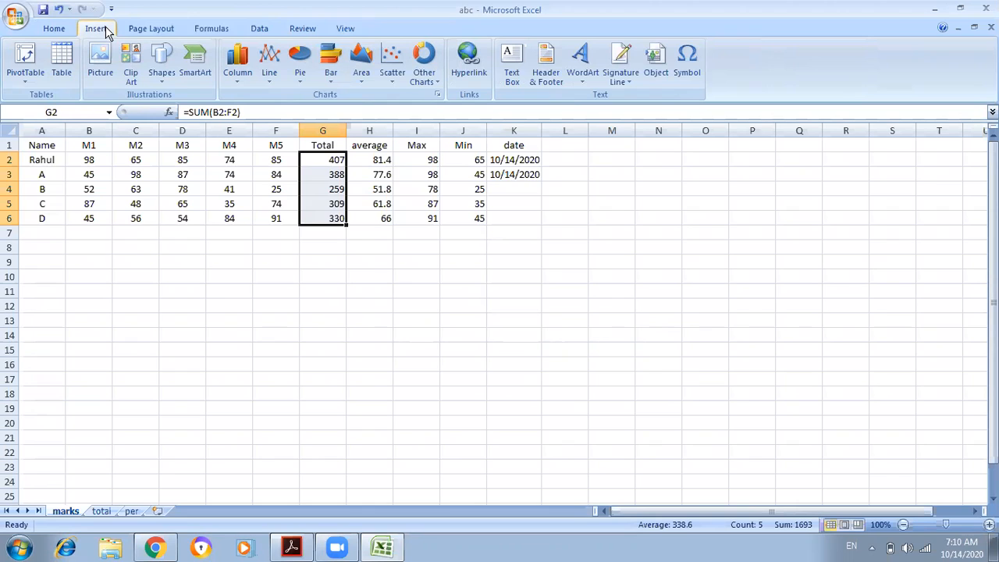
click(56, 32)
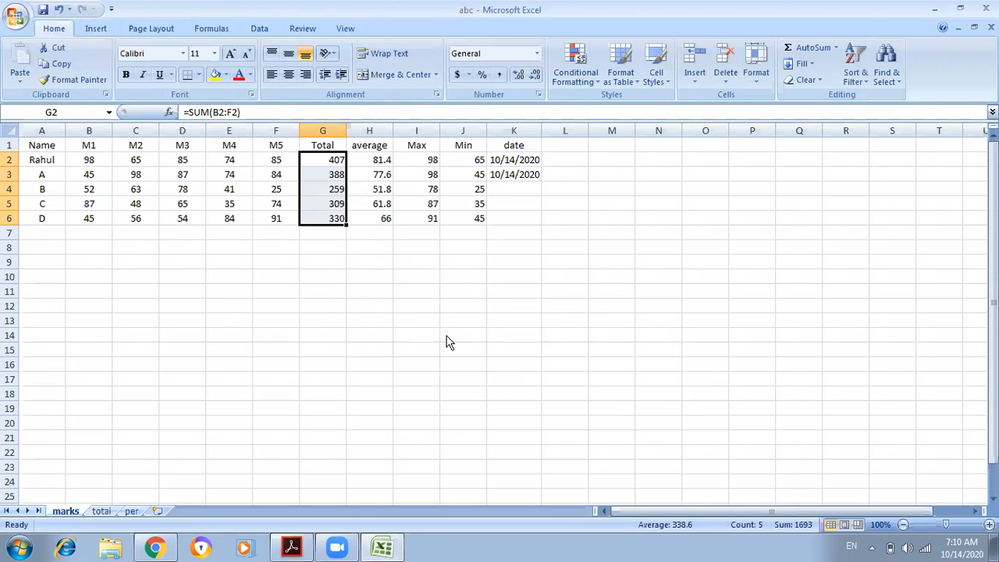